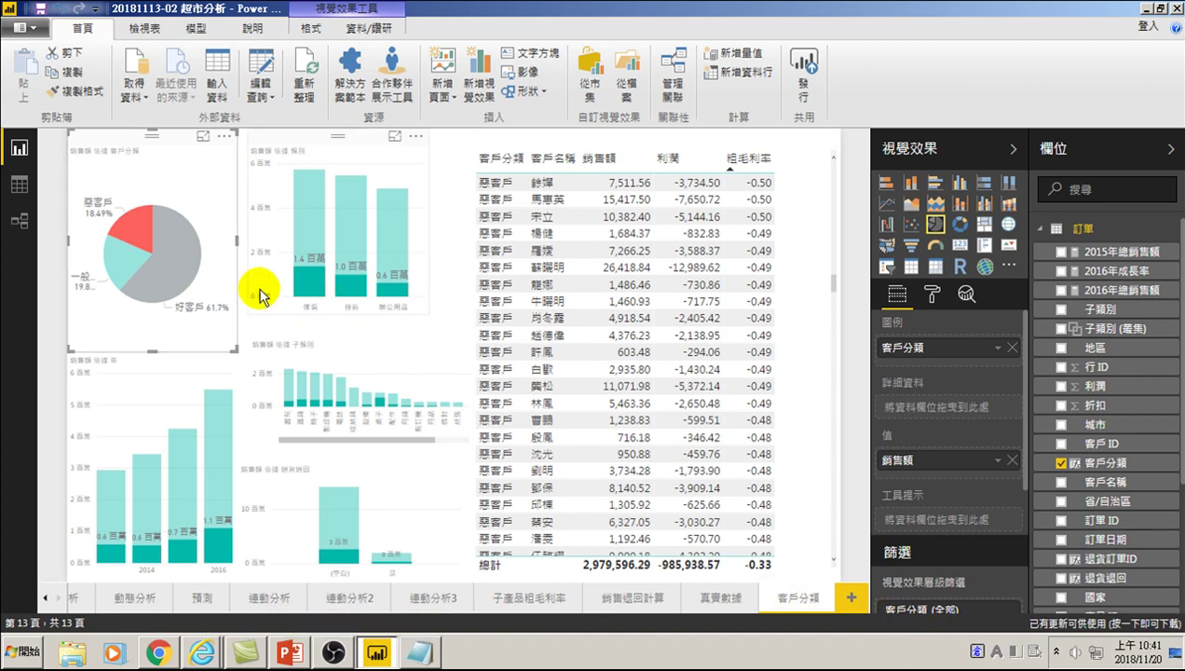
Show the 訂單 table in Data view and scroll across to the 客戶分類 calculated column
left_click(18, 184)
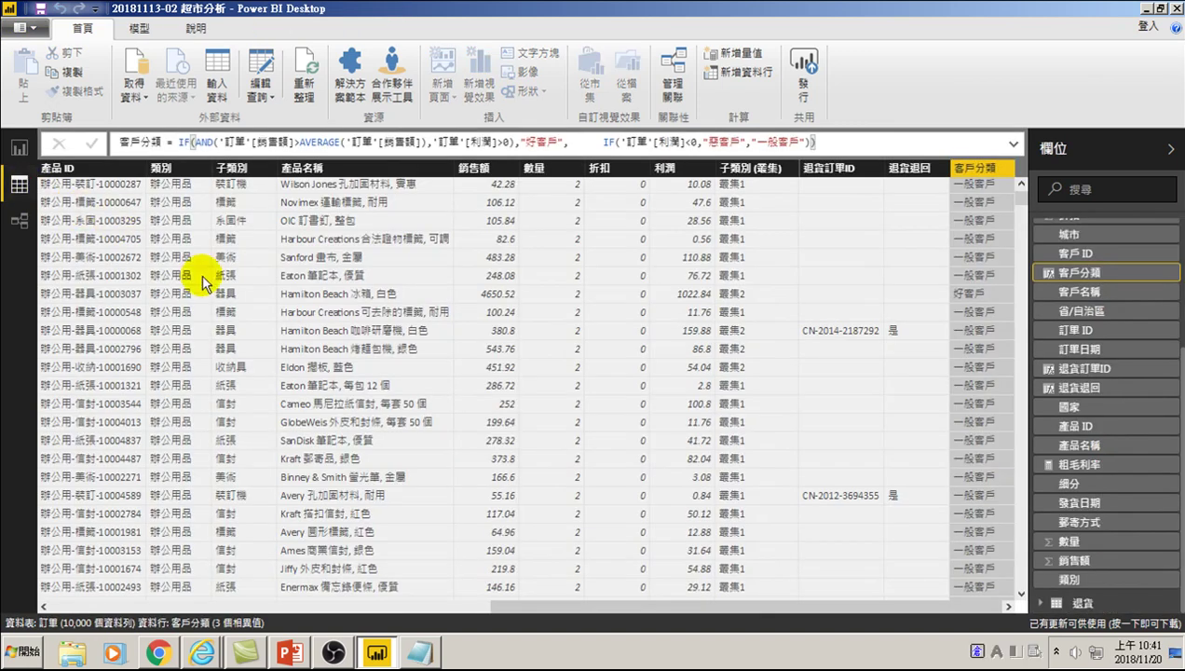
left_click_drag(533, 607, 70, 601)
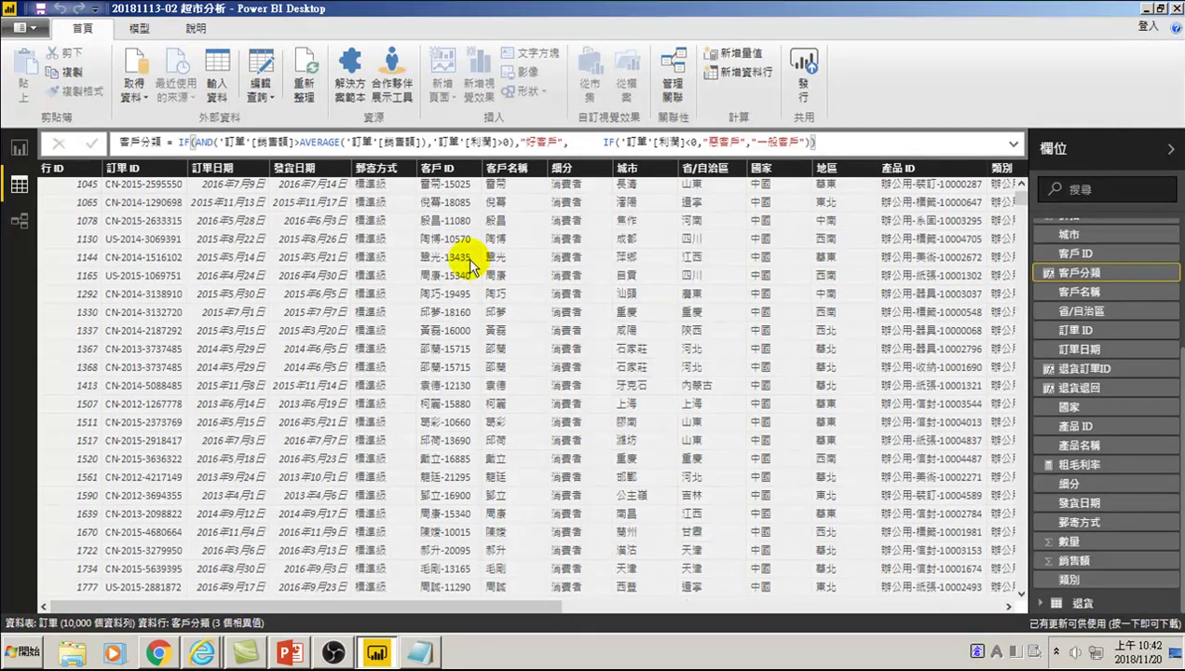
left_click_drag(492, 605, 700, 612)
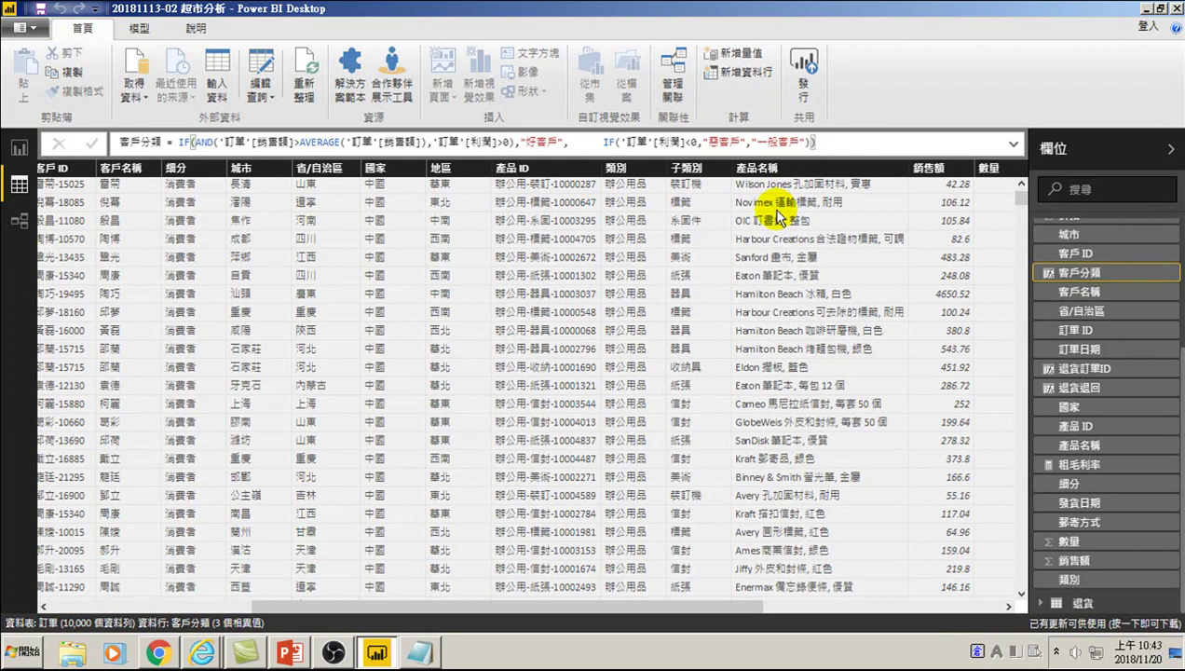
Add a blank report page after 客戶分類 and rename its tab 產品分類
left_click(18, 148)
left_click(849, 601)
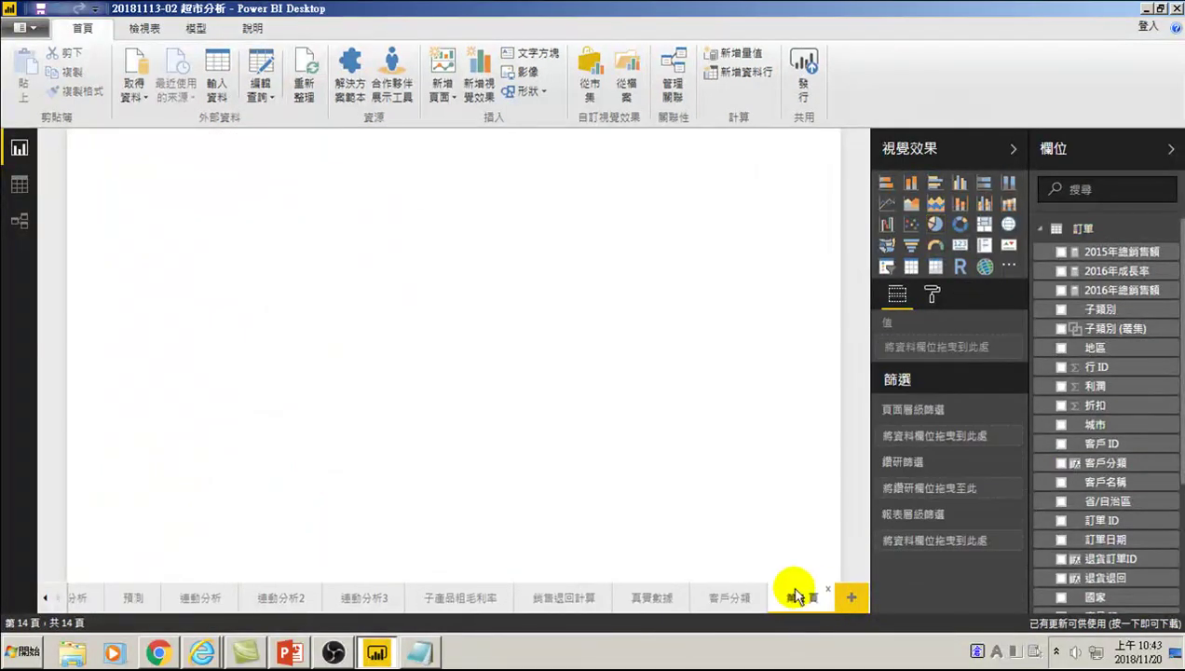
double_click(805, 596)
type("yhy")
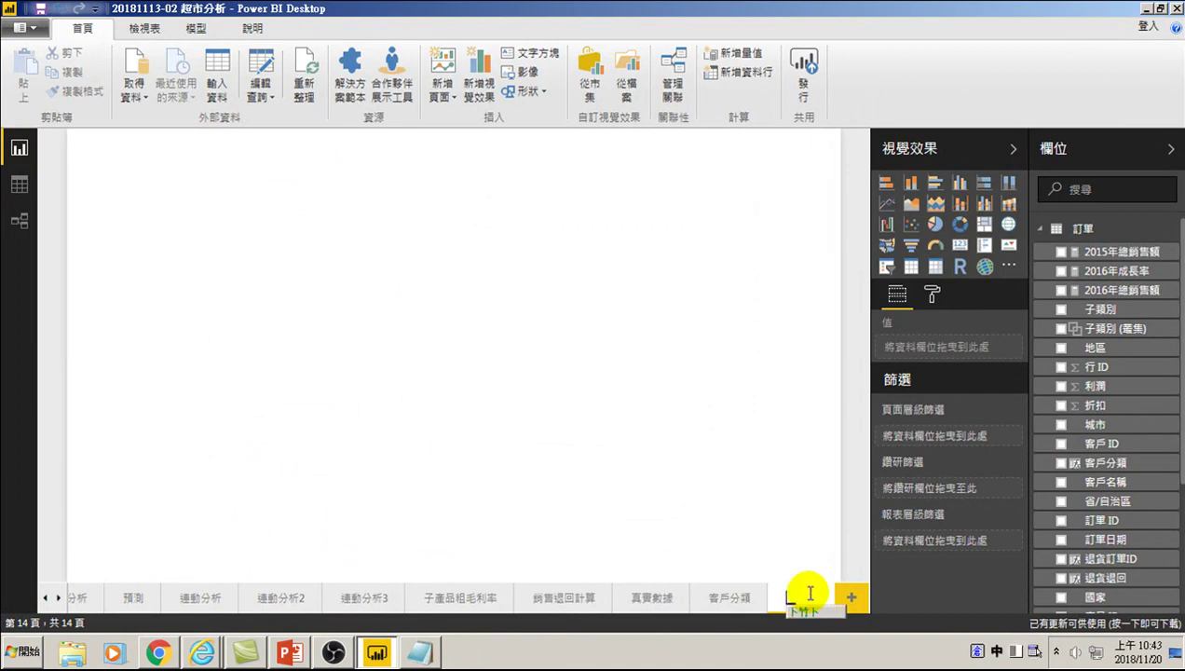
key("BackSpace")
key("BackSpace")
type("hhqm ")
type("rrr csh")
key("space")
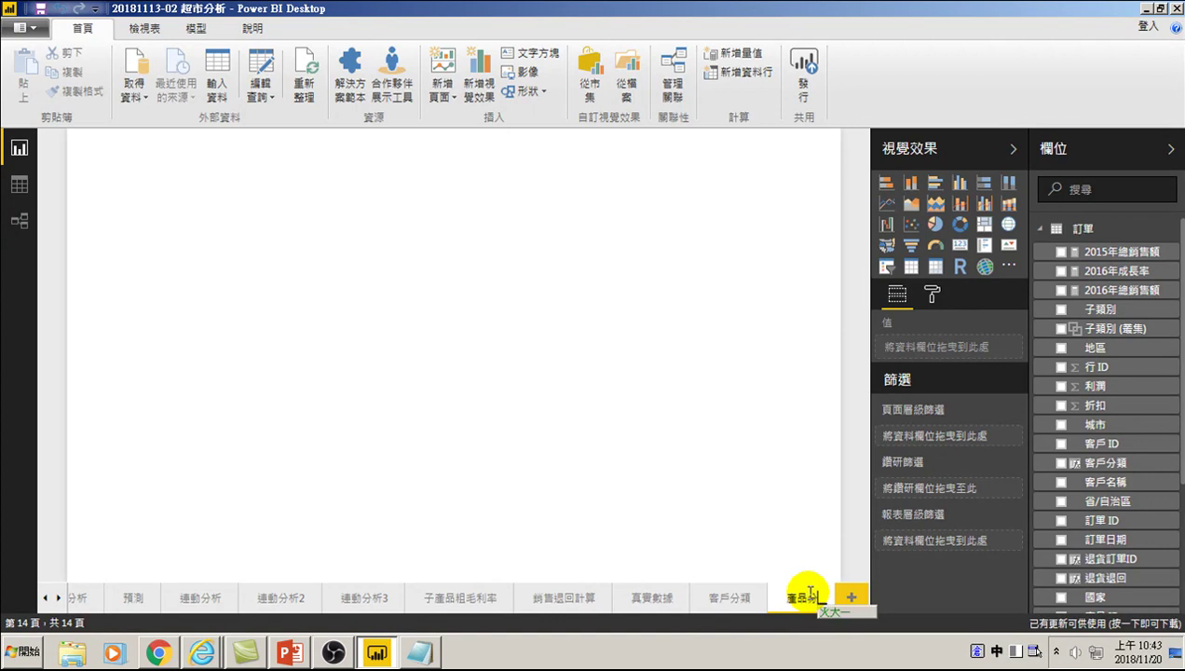
type("fkmbc")
key("space")
left_click(387, 206)
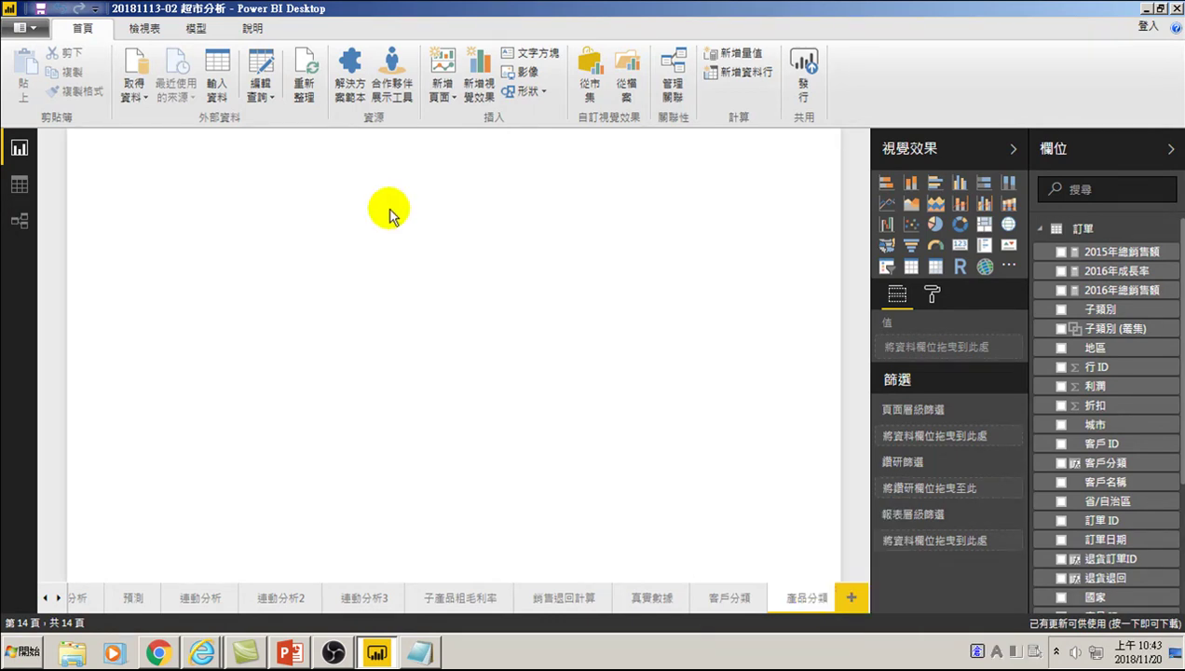
Add a card of 產品名稱 as Count (Distinct), showing 1953, shrunk and placed top-left
left_click(961, 248)
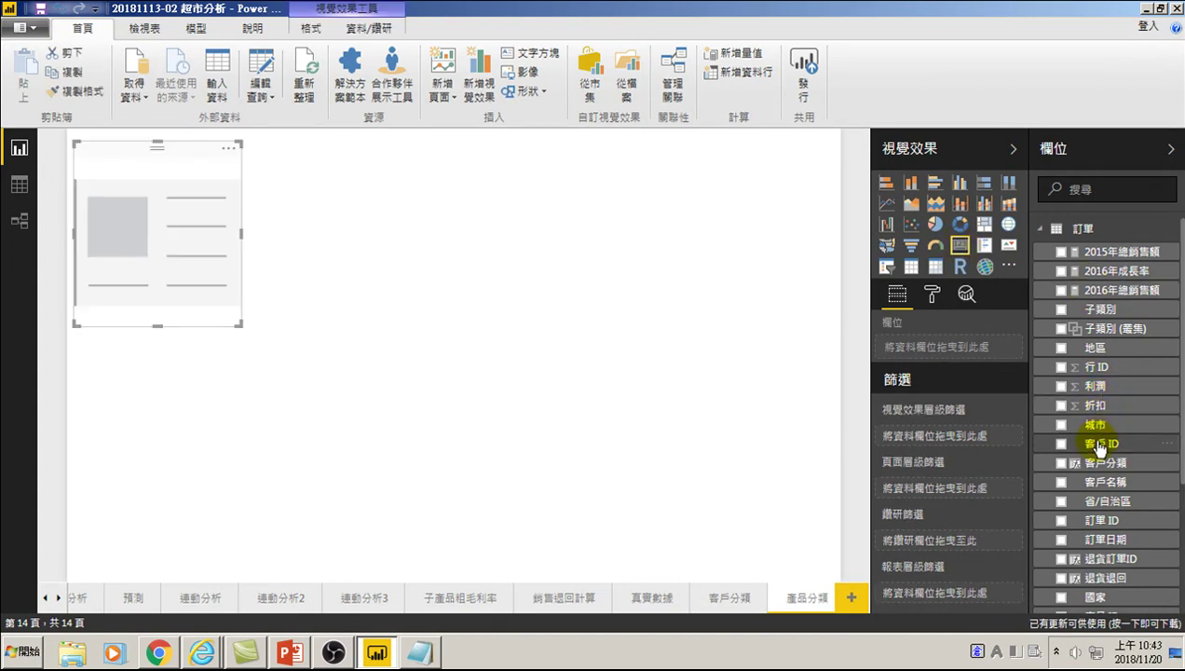
scroll(1090, 491, "down", 3)
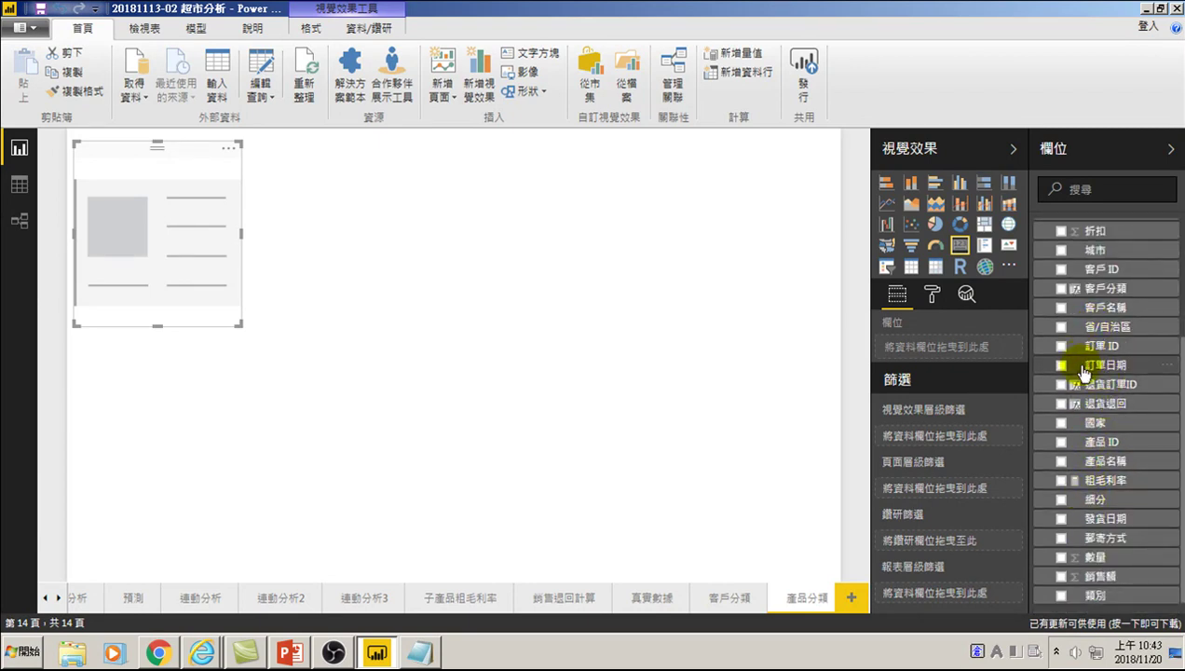
left_click(1061, 460)
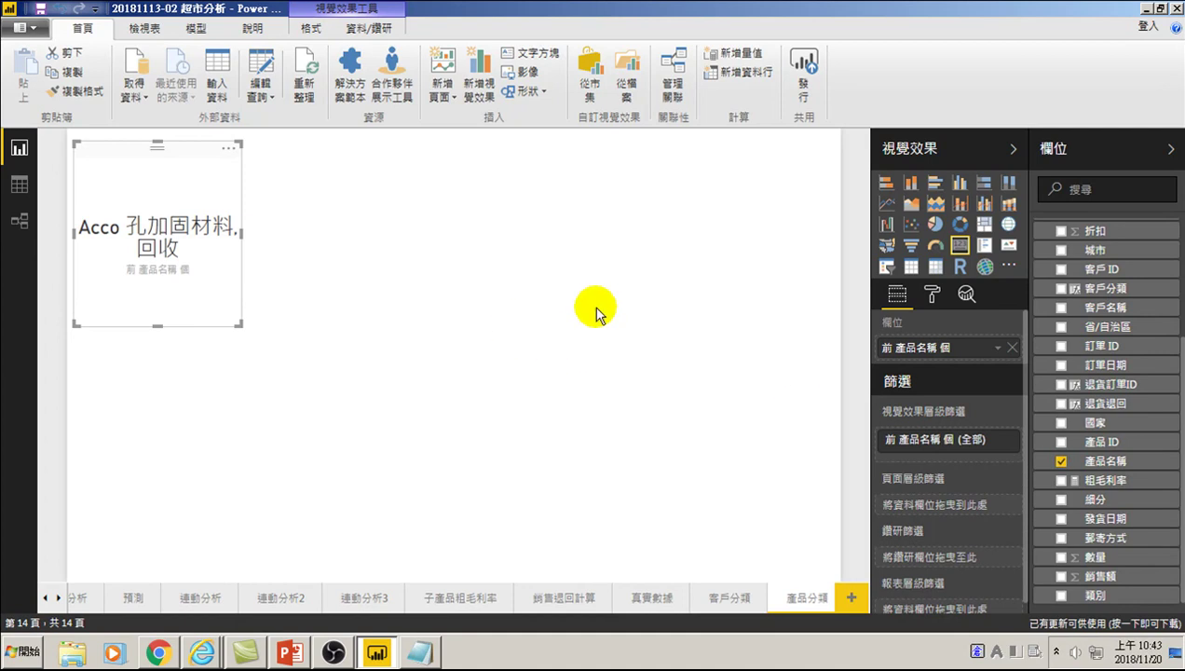
left_click(997, 348)
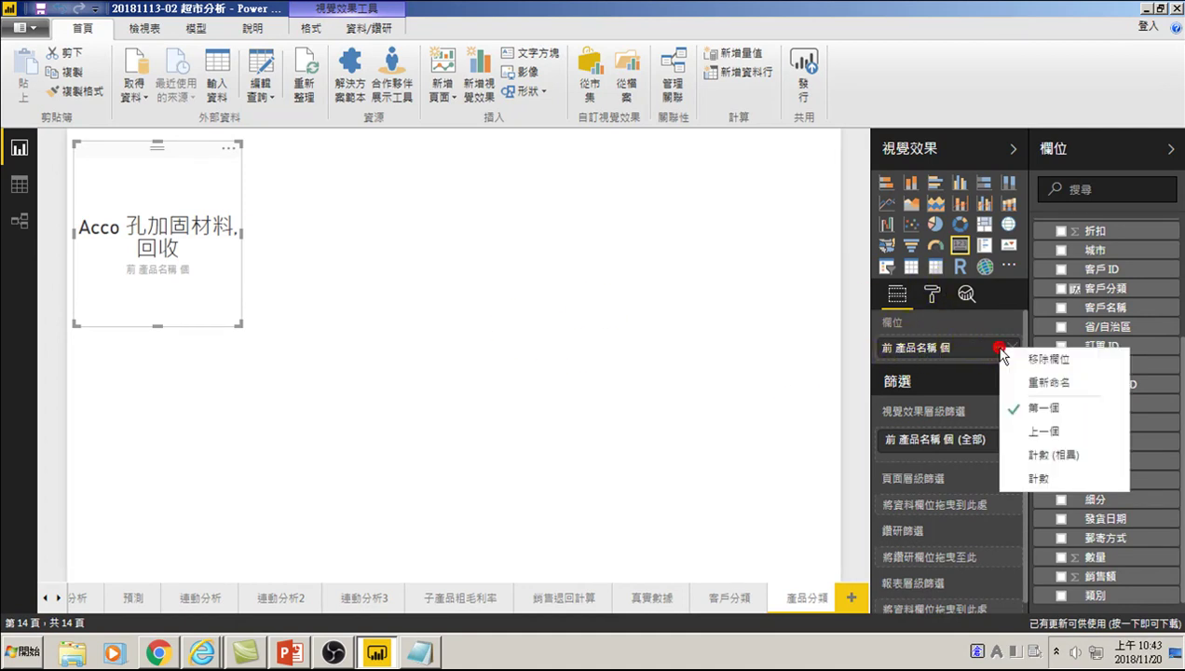
left_click(1038, 477)
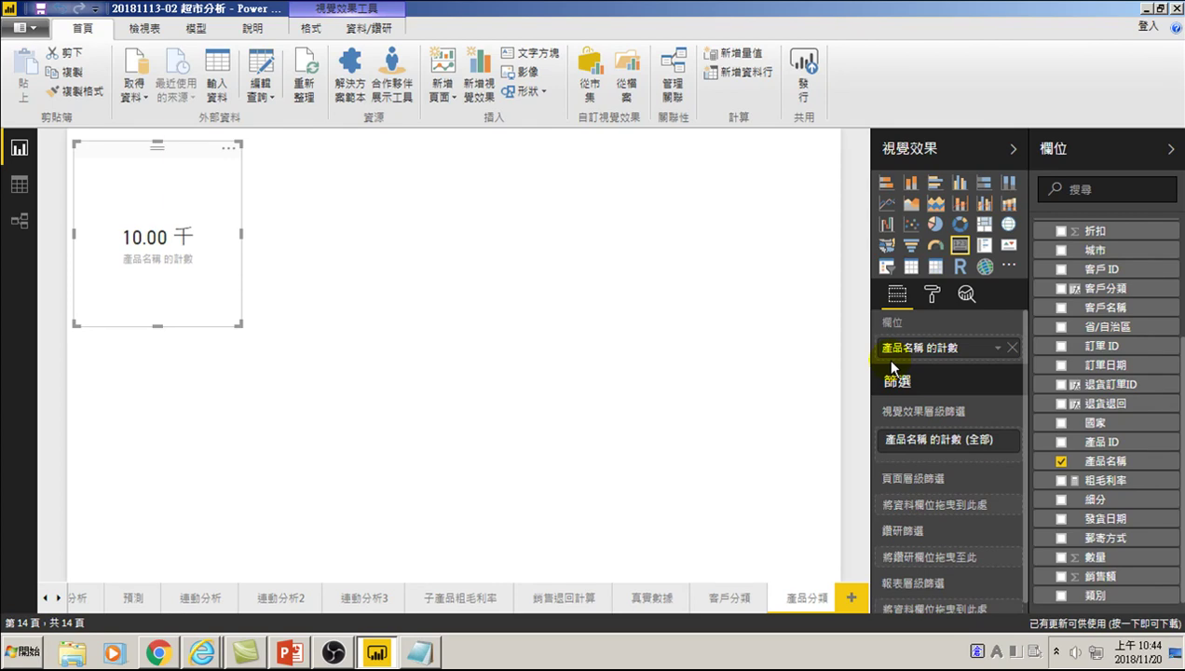
left_click(998, 348)
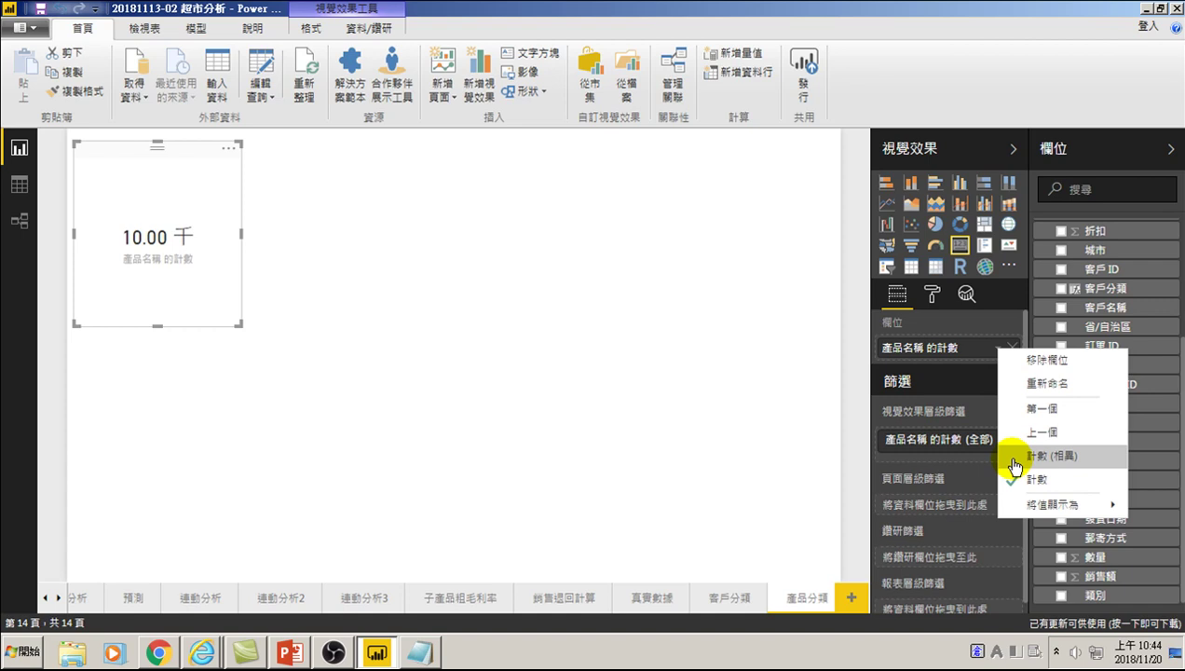
left_click(1043, 455)
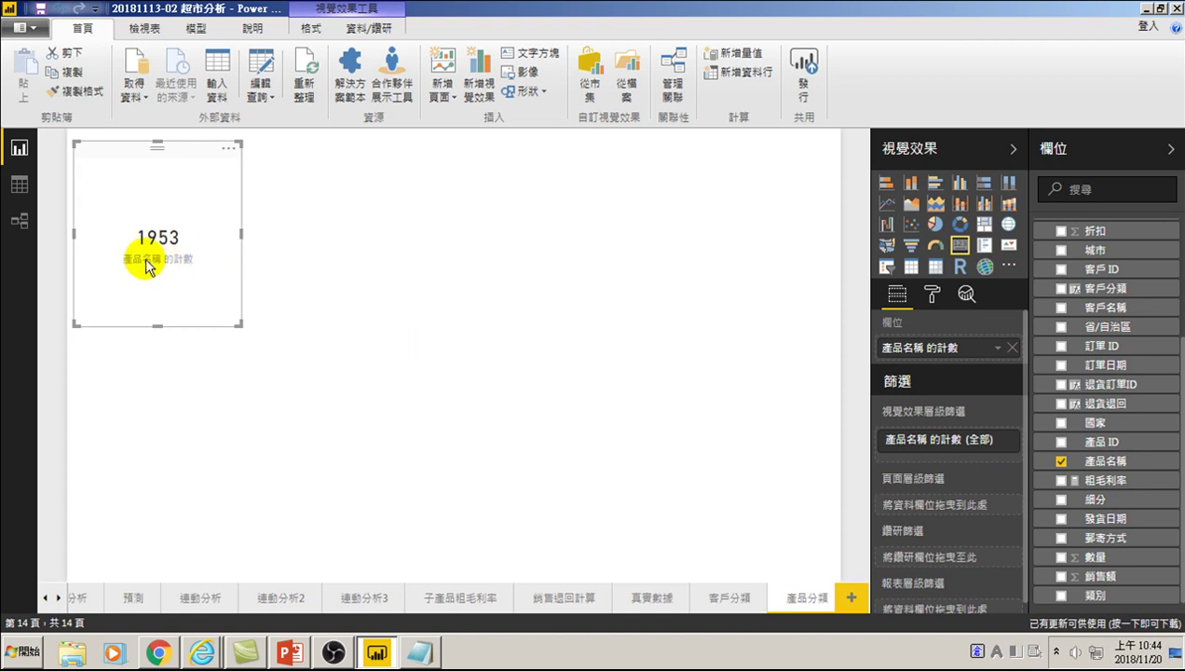
left_click_drag(239, 324, 227, 225)
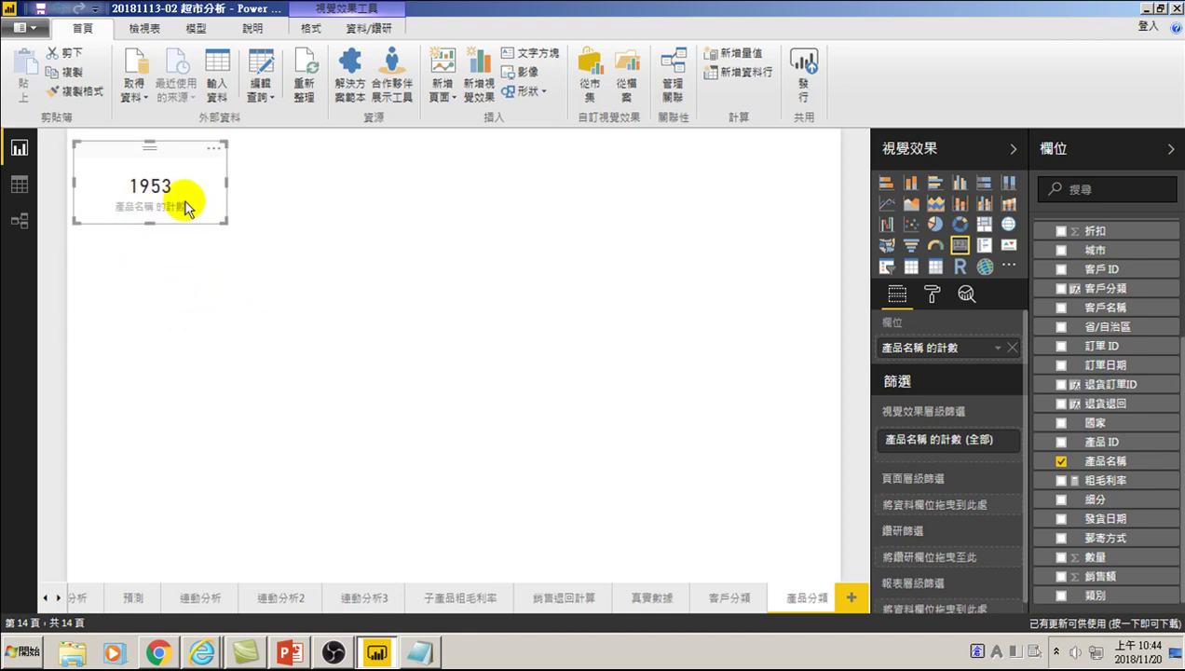
left_click_drag(96, 140, 89, 127)
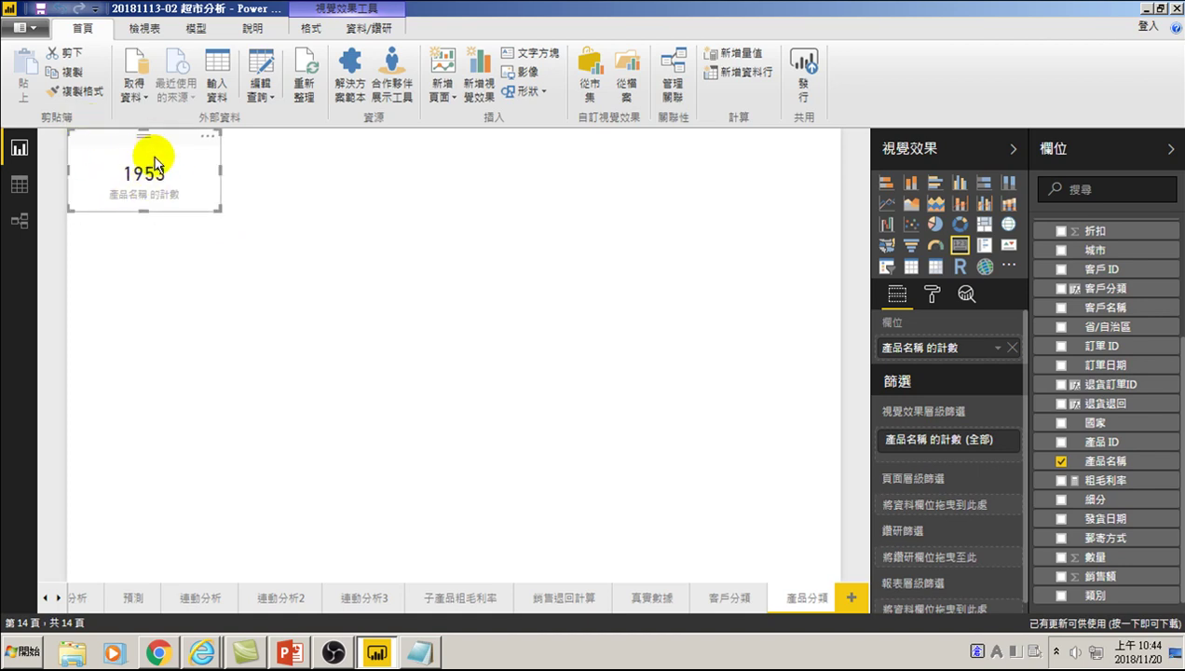
Switch to Data view to see the 訂單 table and its 客戶分類 IF formula
left_click(18, 185)
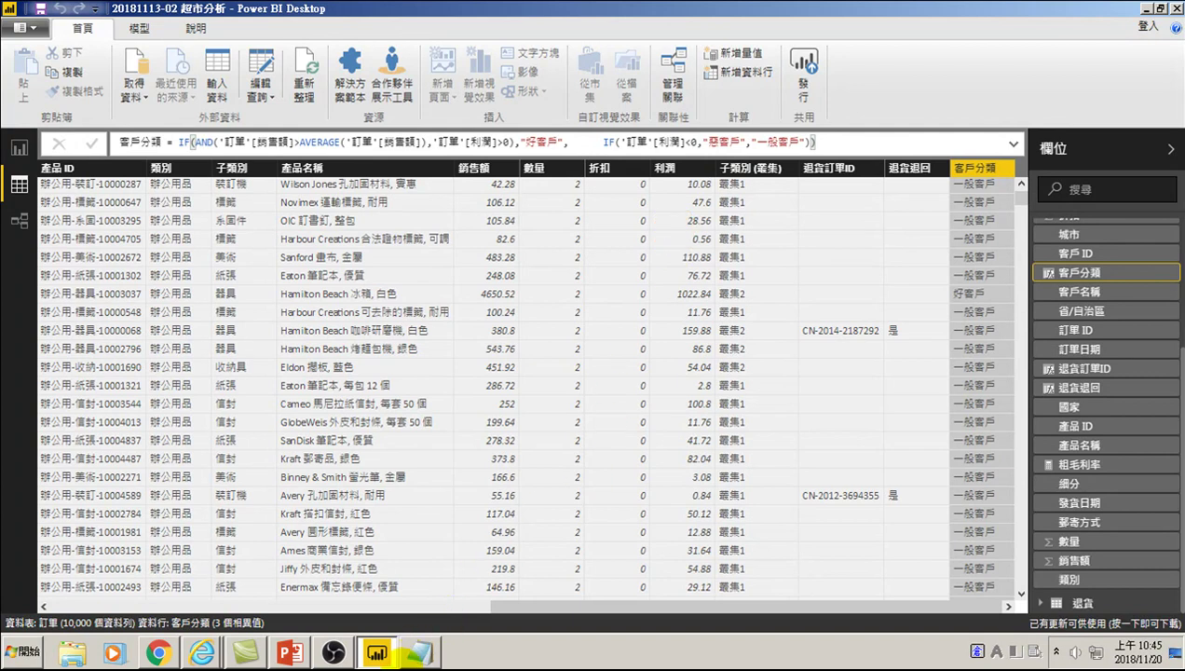
Paste a second copy of the customer classification notes below the original in Notepad
left_click(422, 654)
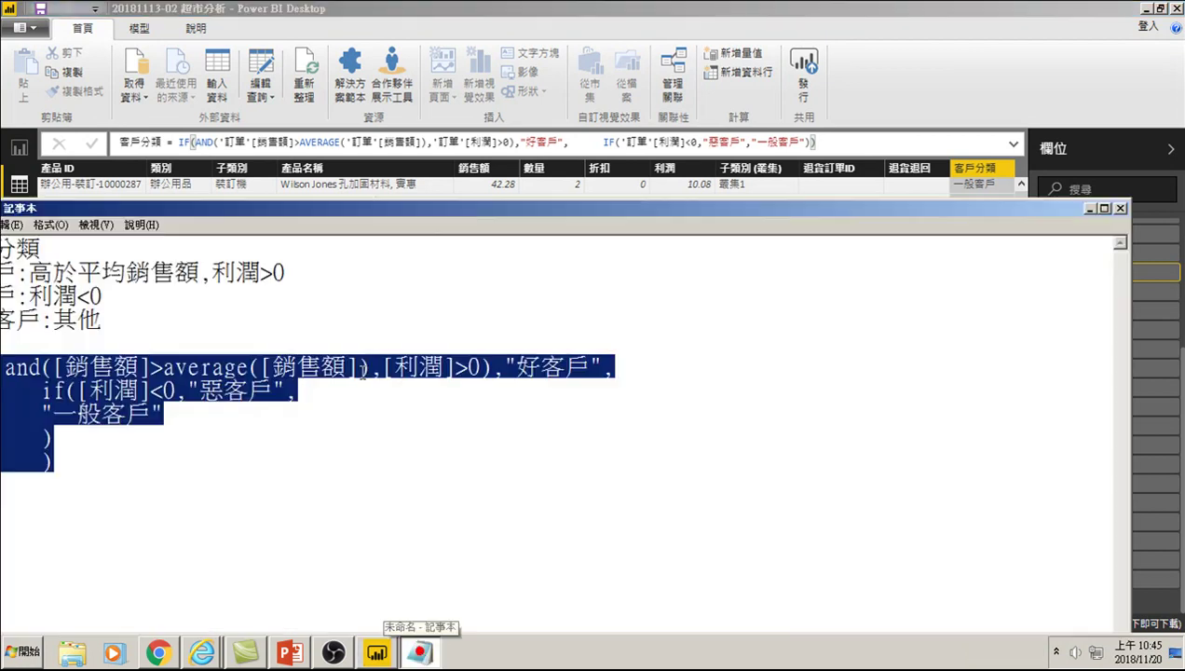
left_click_drag(432, 212, 546, 152)
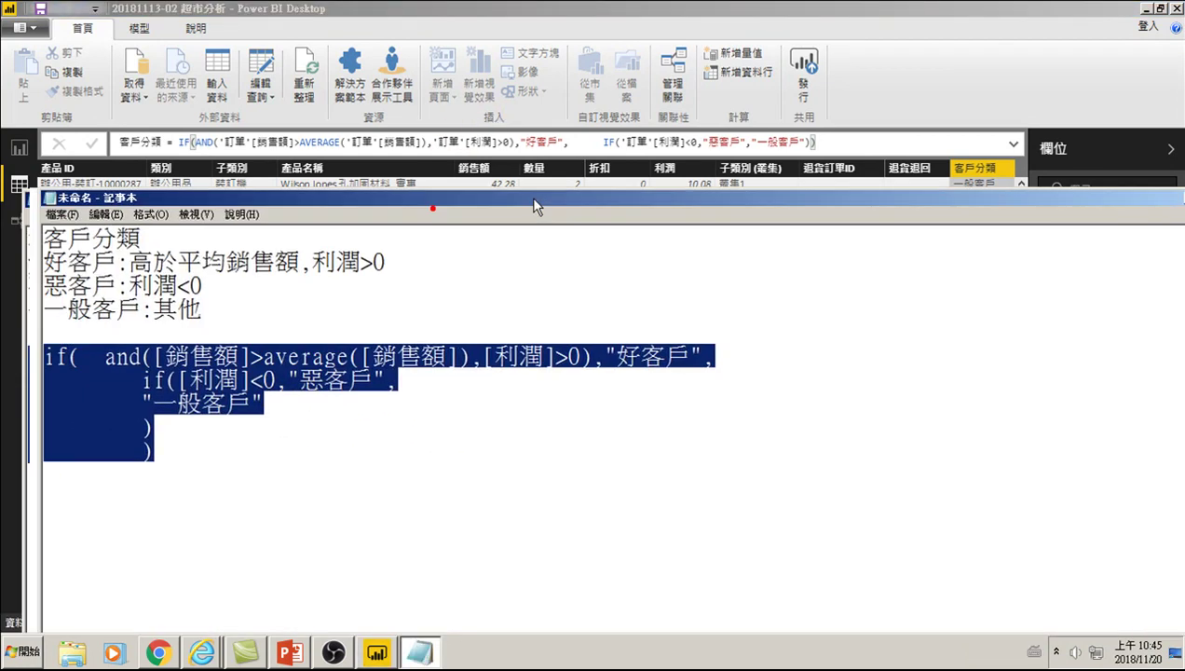
left_click(222, 412)
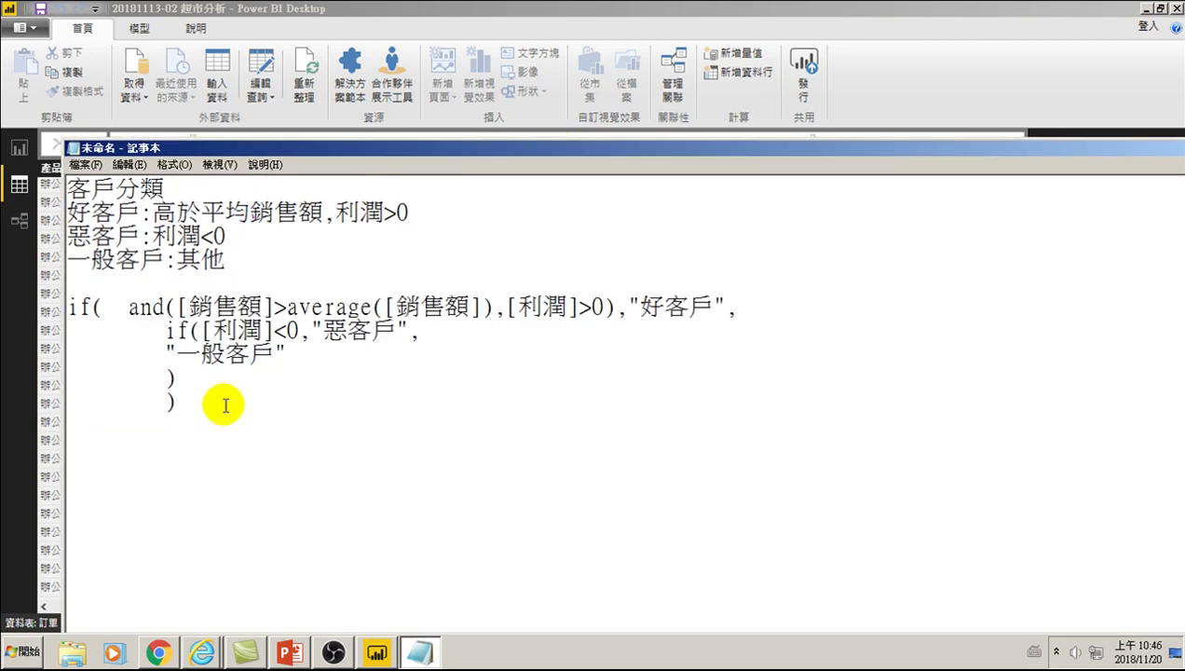
left_click_drag(222, 412, 22, 98)
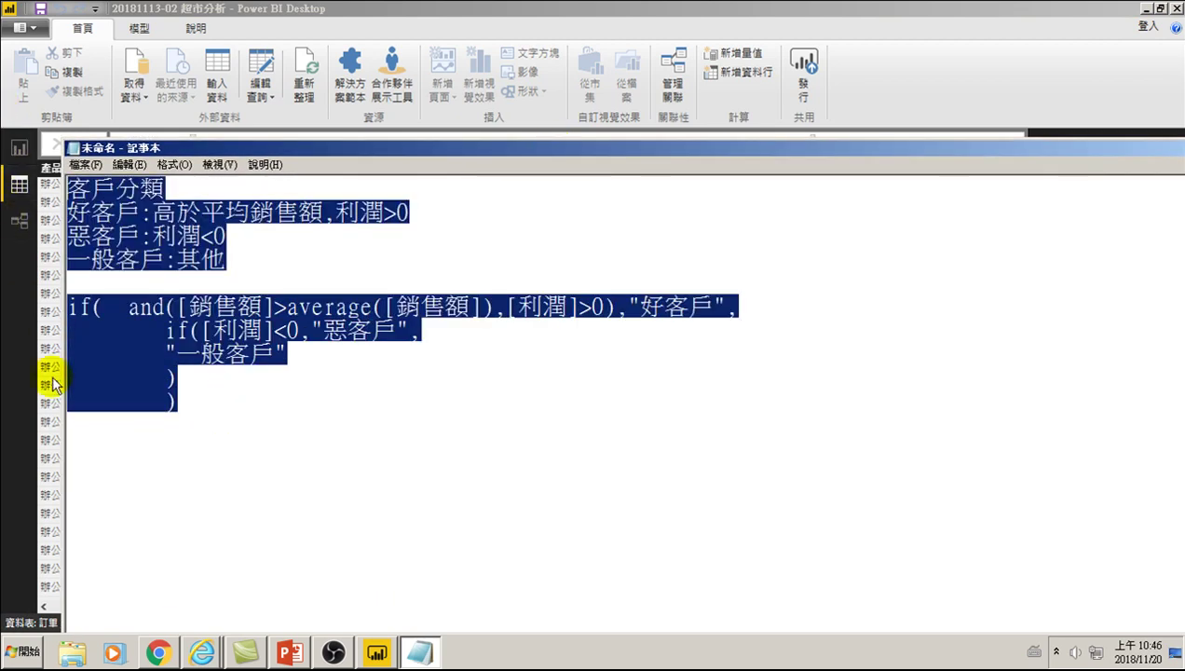
left_click(83, 447)
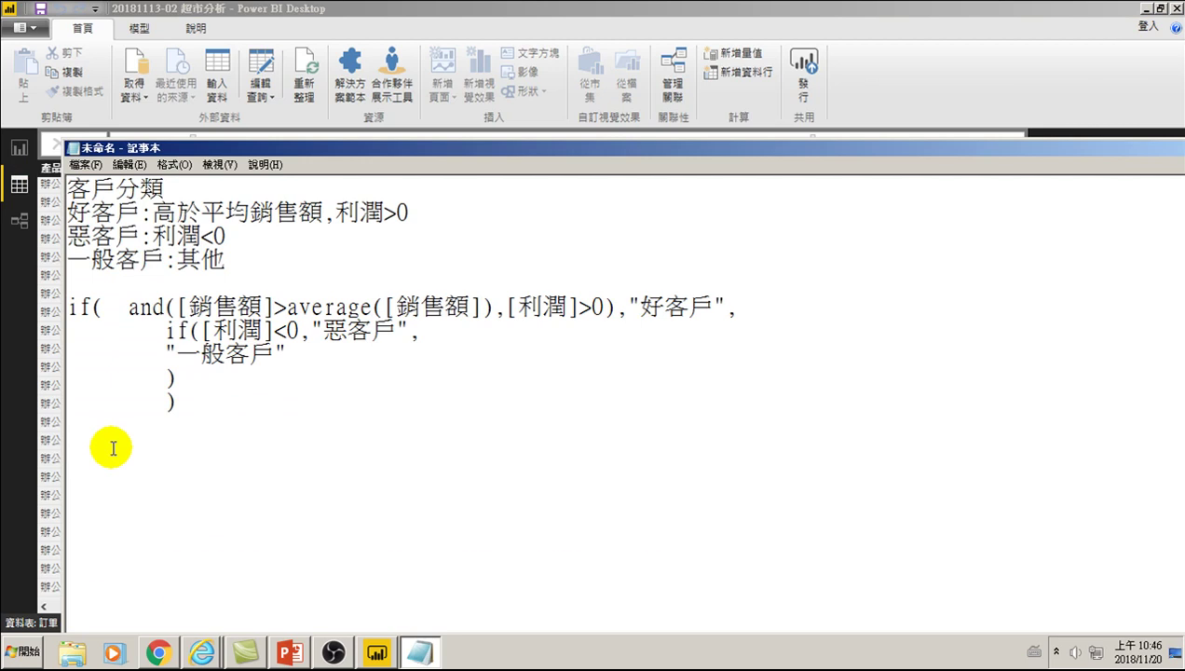
key("ctrl+v")
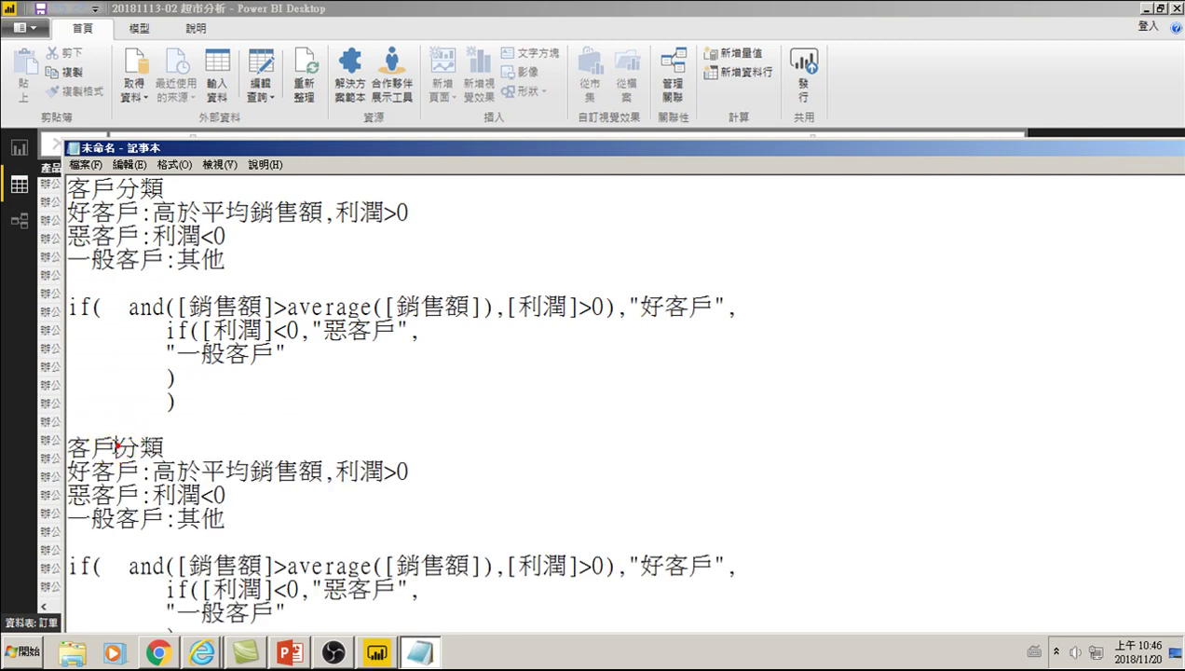
Change the copied heading from 客戶分類 to 產品分類
left_click_drag(116, 447, 52, 452)
key("BackSpace")
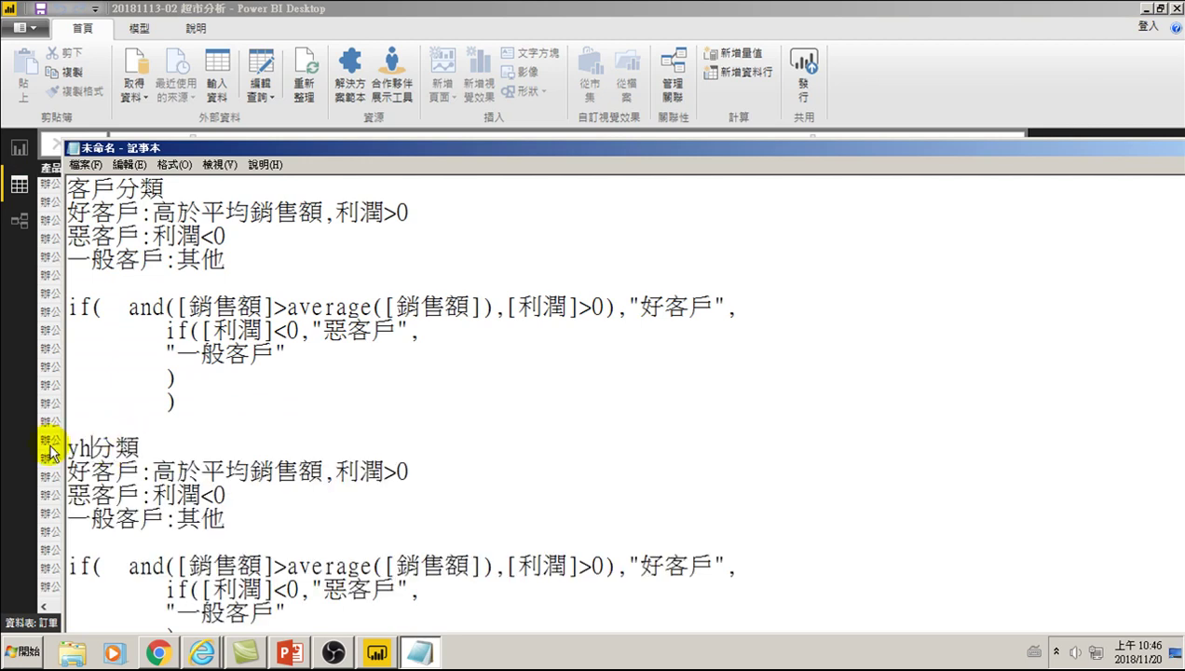
key("ctrl+space")
type("產品")
key("ctrl+space")
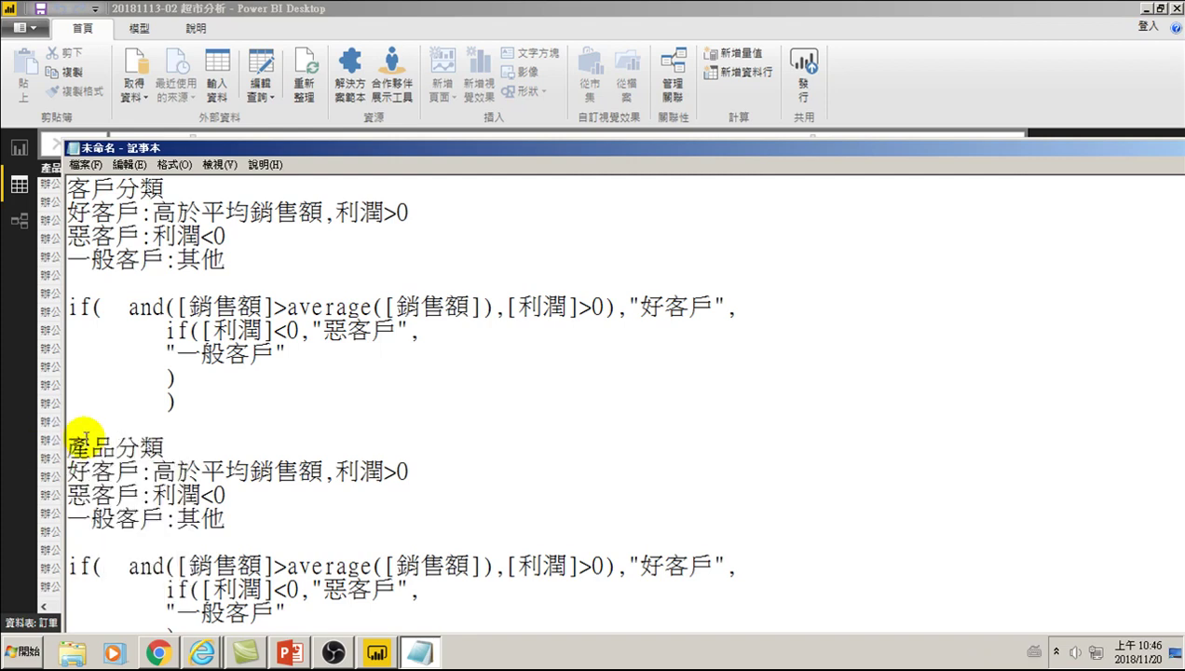
Replace 好客戶 with A產品 on the first rule line of the copy
double_click(69, 469)
type("m")
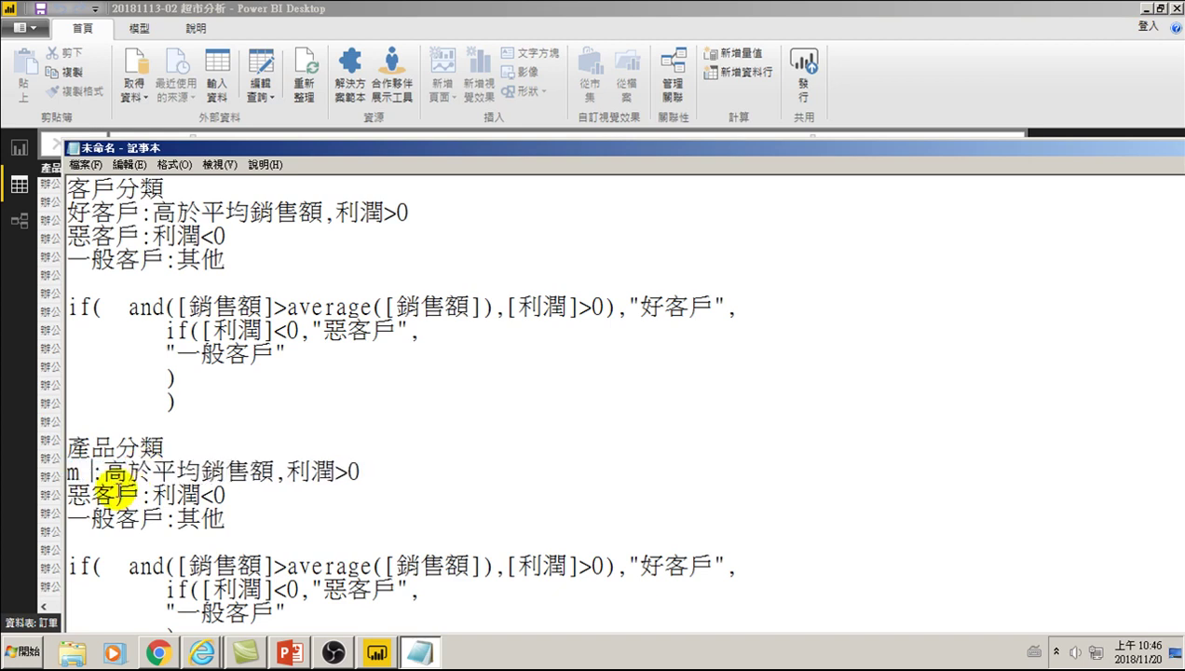
key("BackSpace")
type("A")
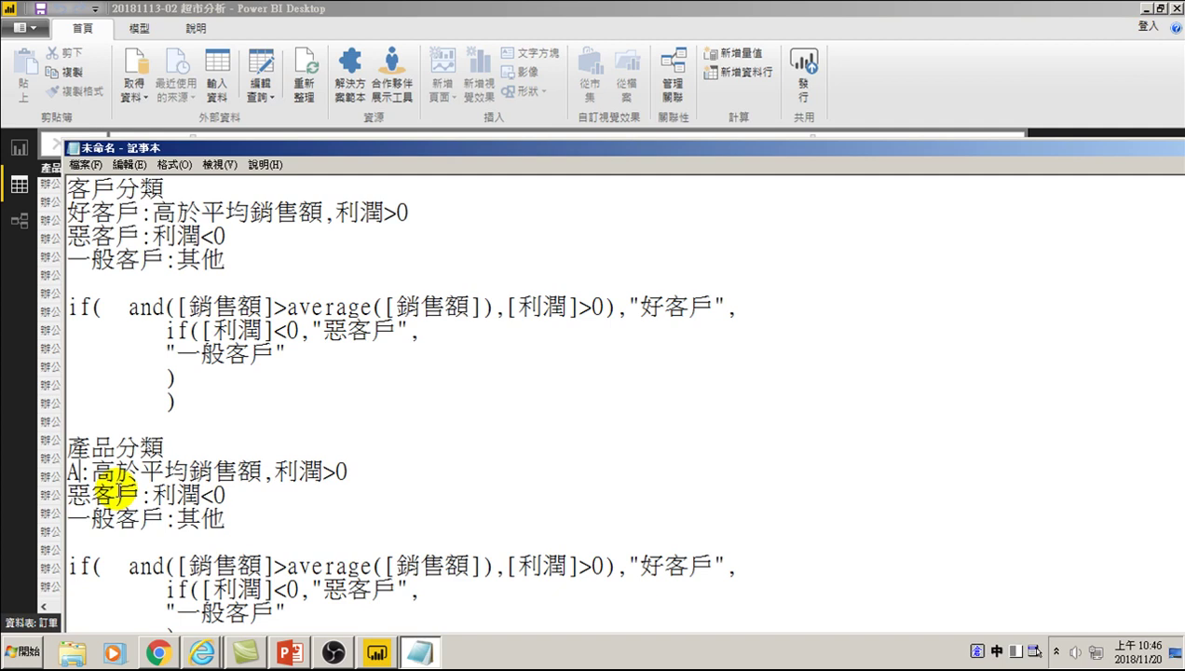
left_click_drag(112, 483, 119, 495)
type("產")
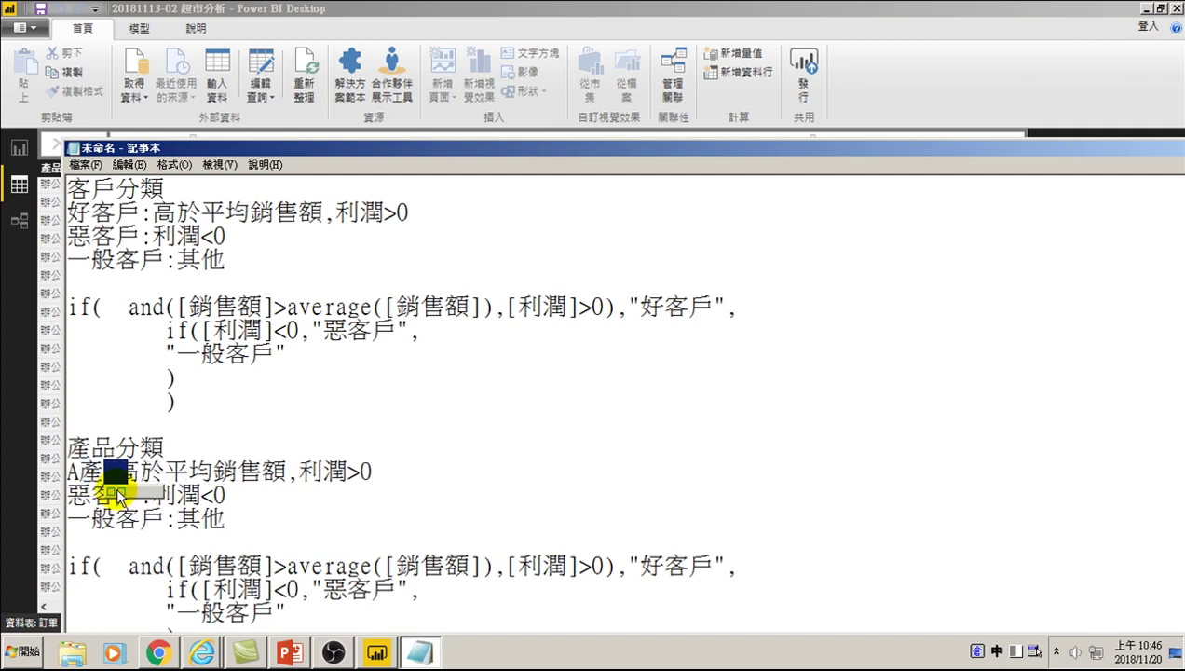
type("品:")
key("ctrl+space")
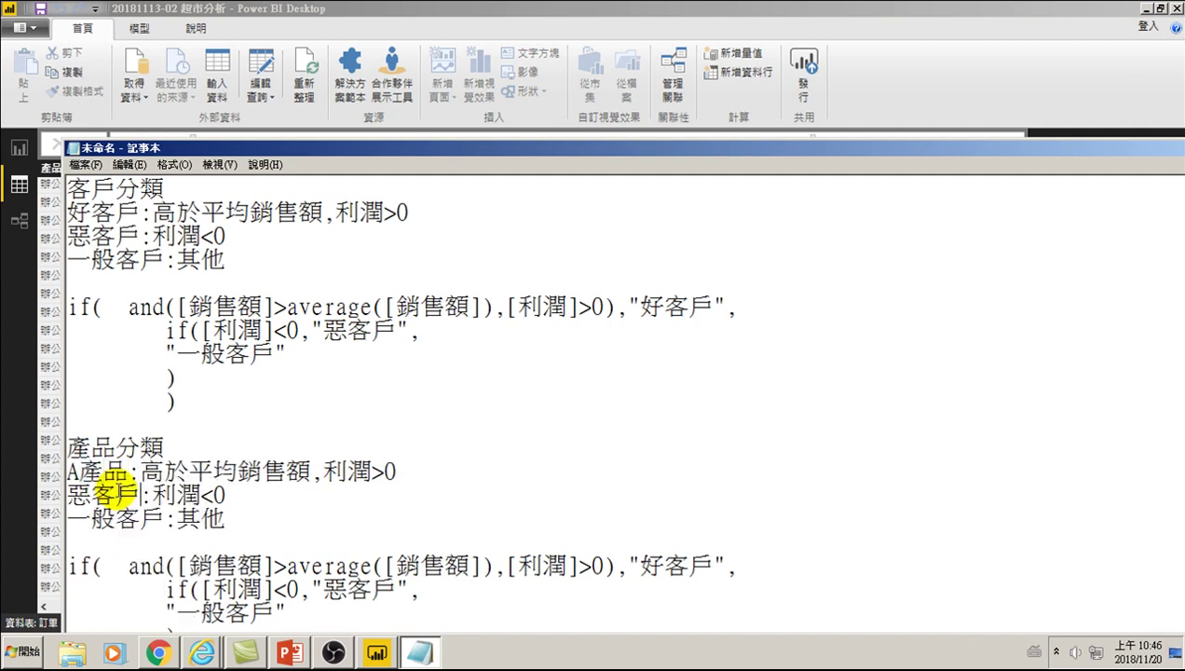
Replace 惡客戶 with C產品 on the second rule line
key("Down")
key("BackSpace")
key("BackSpace")
key("BackSpace")
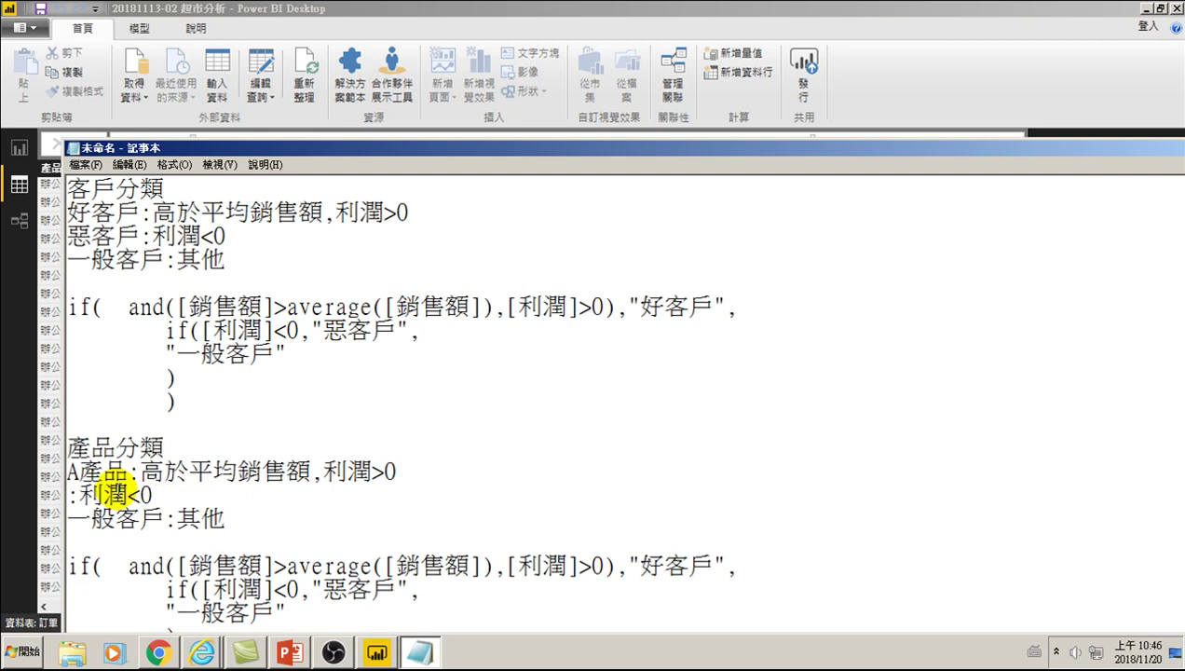
type("C")
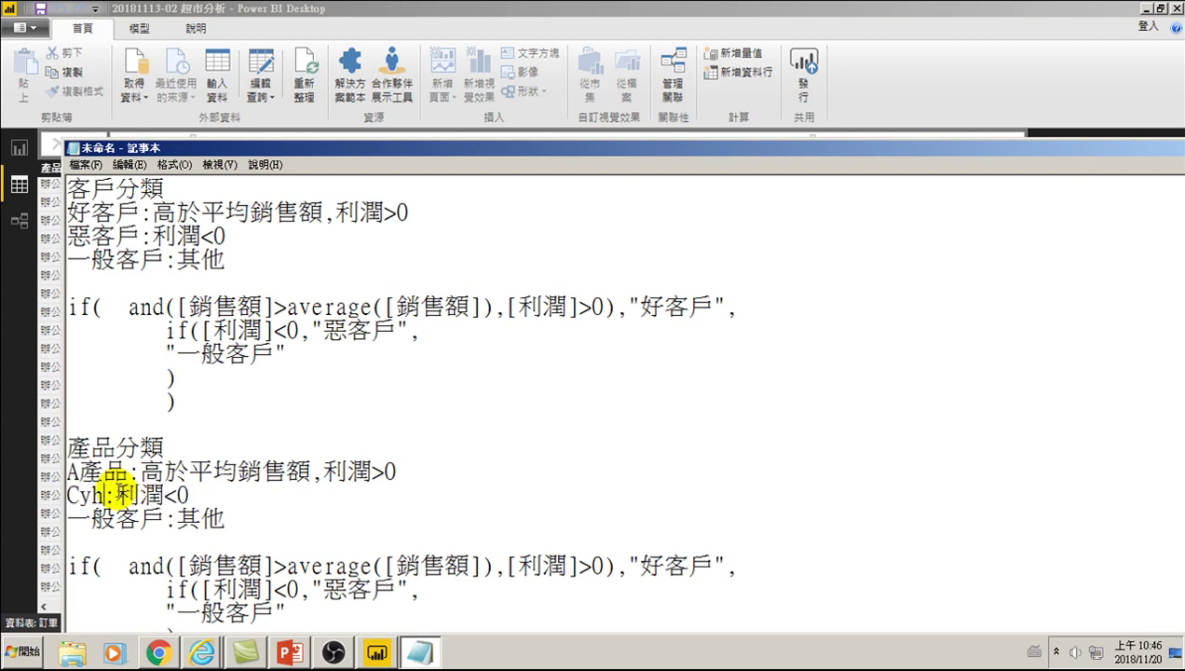
key("shift+Right")
key("ctrl+space")
type("yhh")
key("space")
key("1")
key("1")
key("ctrl+space")
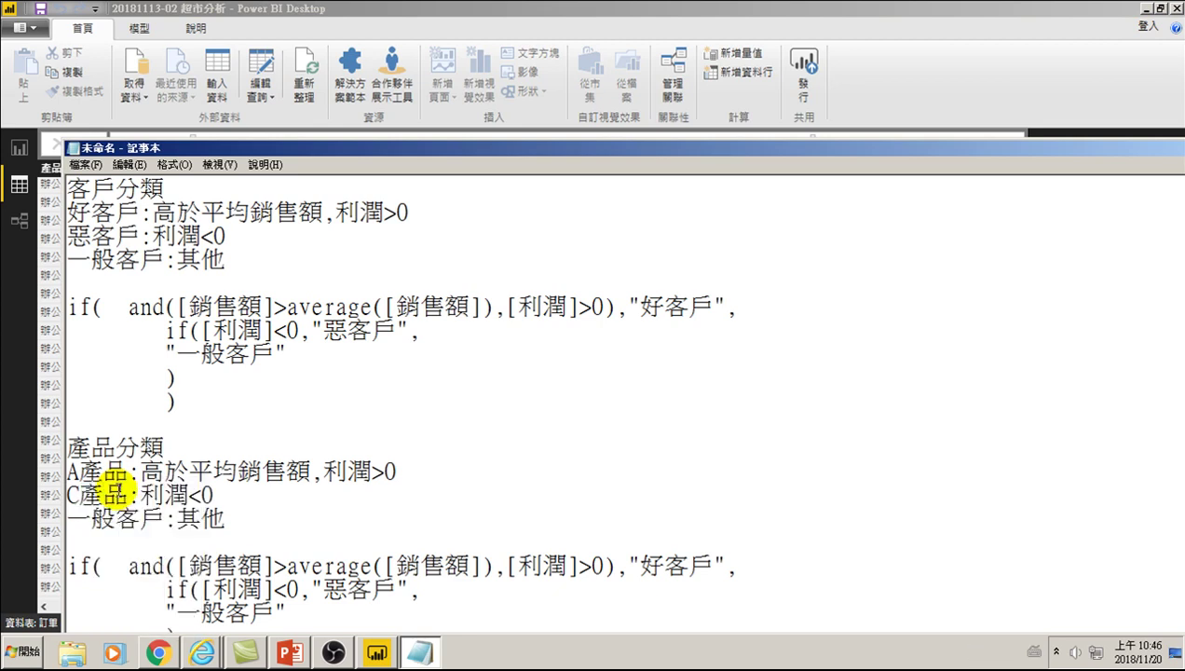
Change 一般客戶 to 一般產品 on the third definition line
key("Down")
key("Delete")
key("BackSpace")
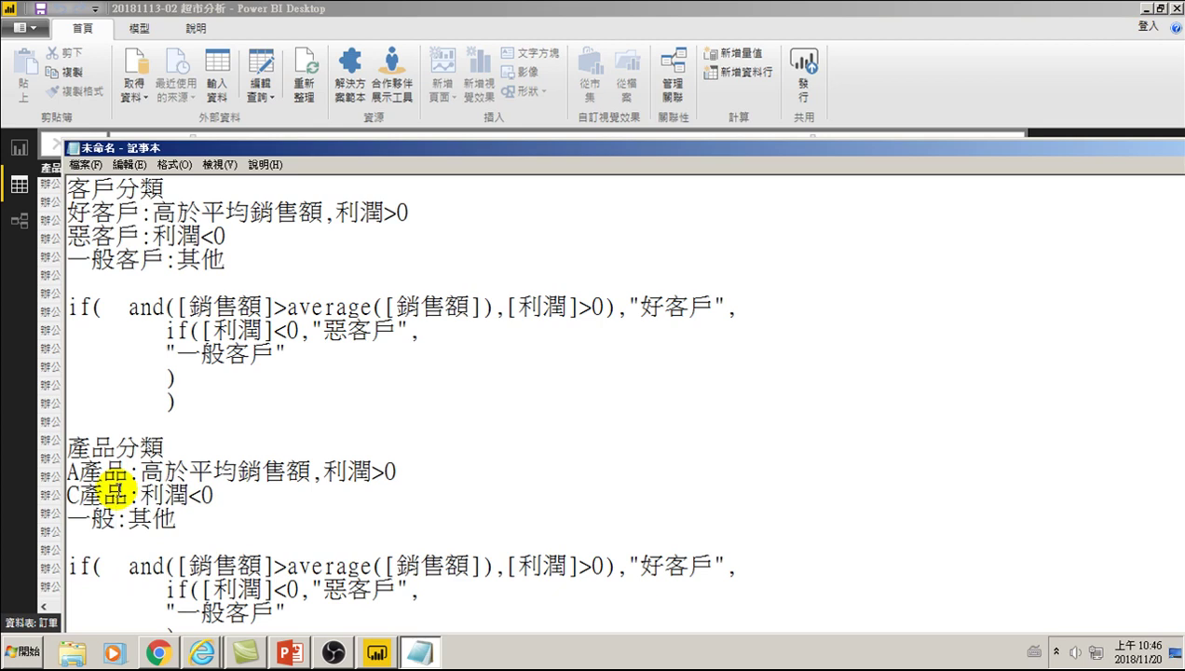
key("ctrl+space")
key("shift+Right")
type("yhh")
key("space")
type("1rrr")
key("space")
key("1")
key("ctrl+space")
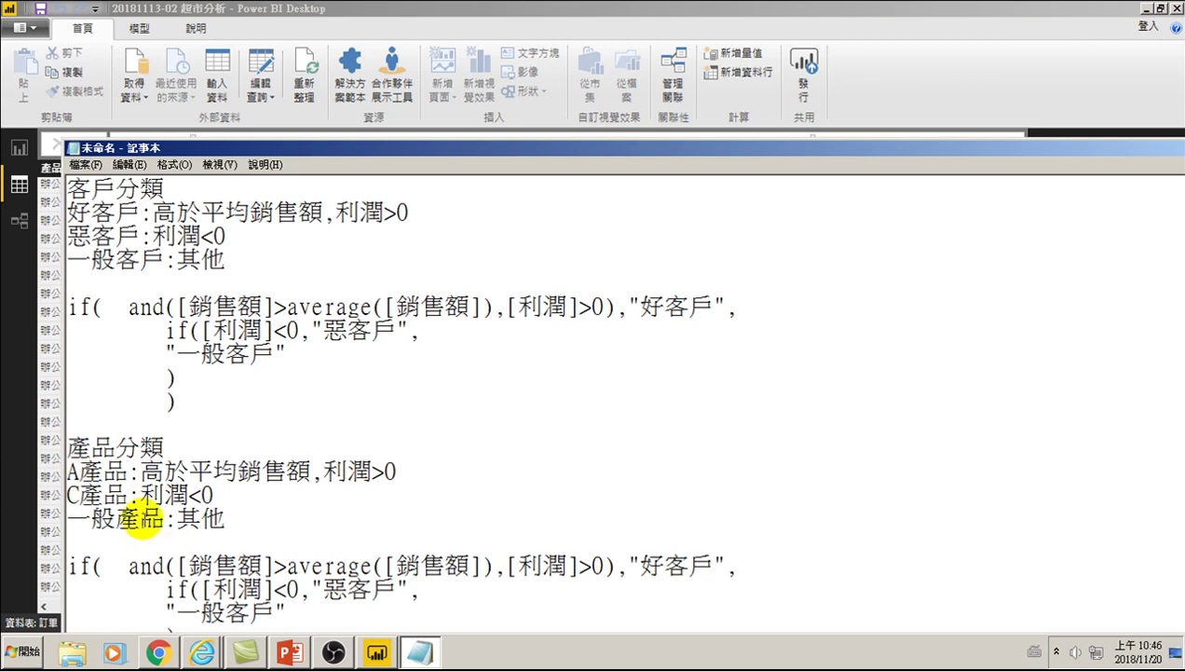
Review the A產品 and C產品 lines and the A產品 condition text in the notes
left_click_drag(81, 471, 59, 472)
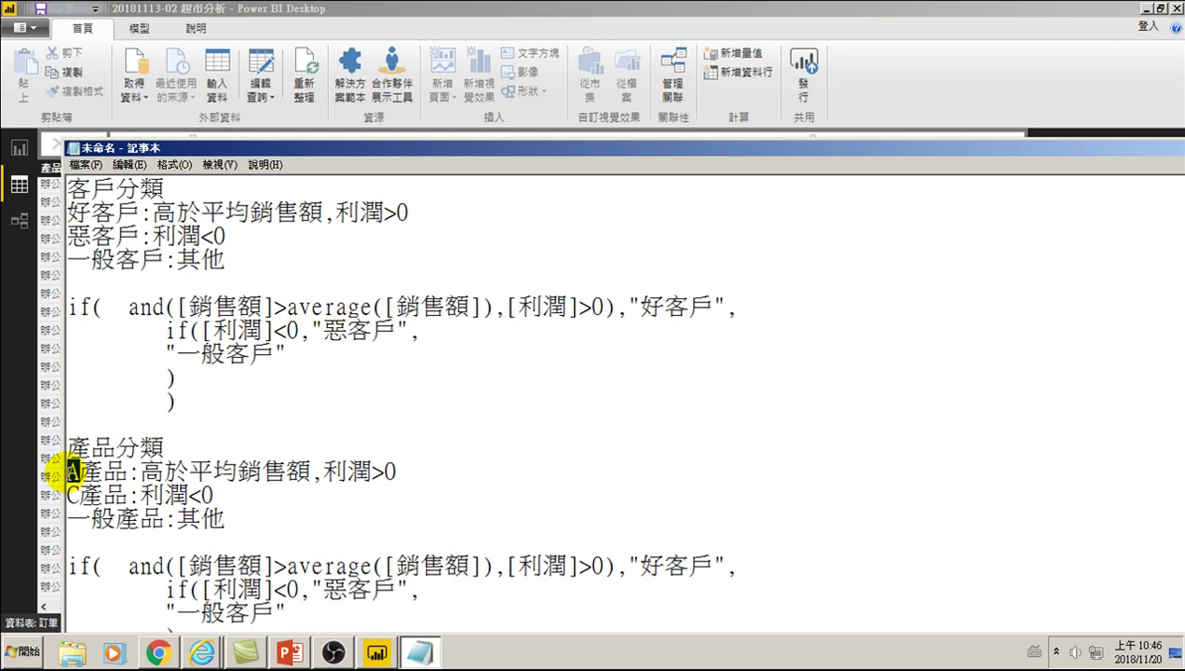
left_click_drag(81, 494, 63, 496)
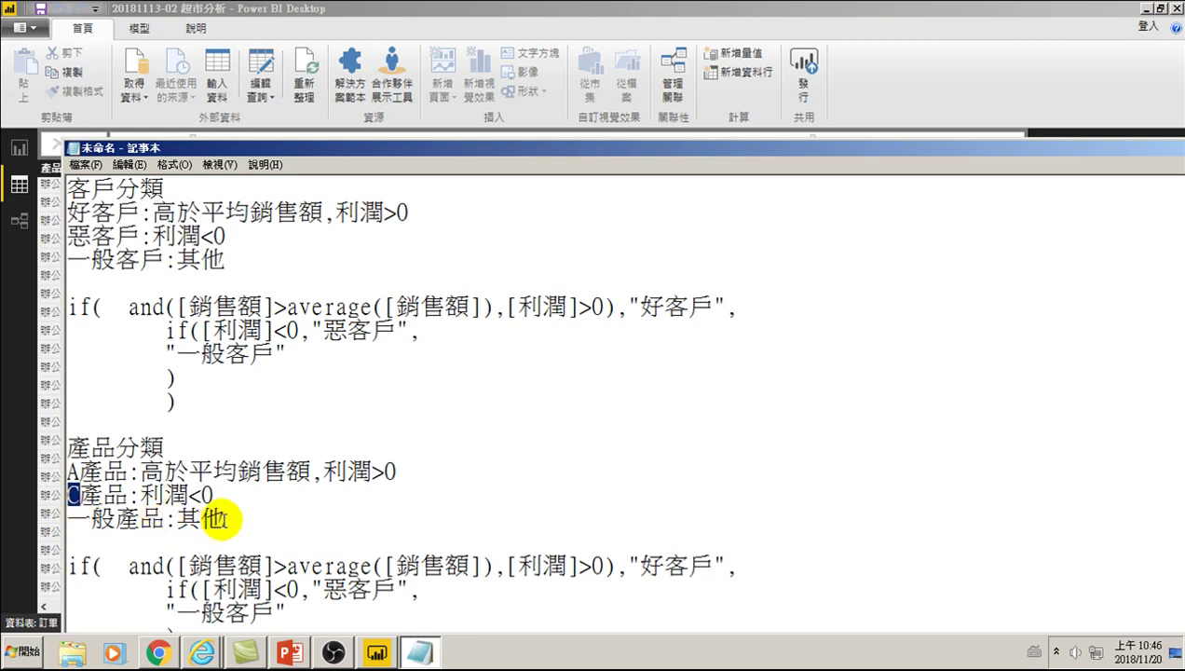
left_click(140, 472)
left_click_drag(139, 472, 393, 475)
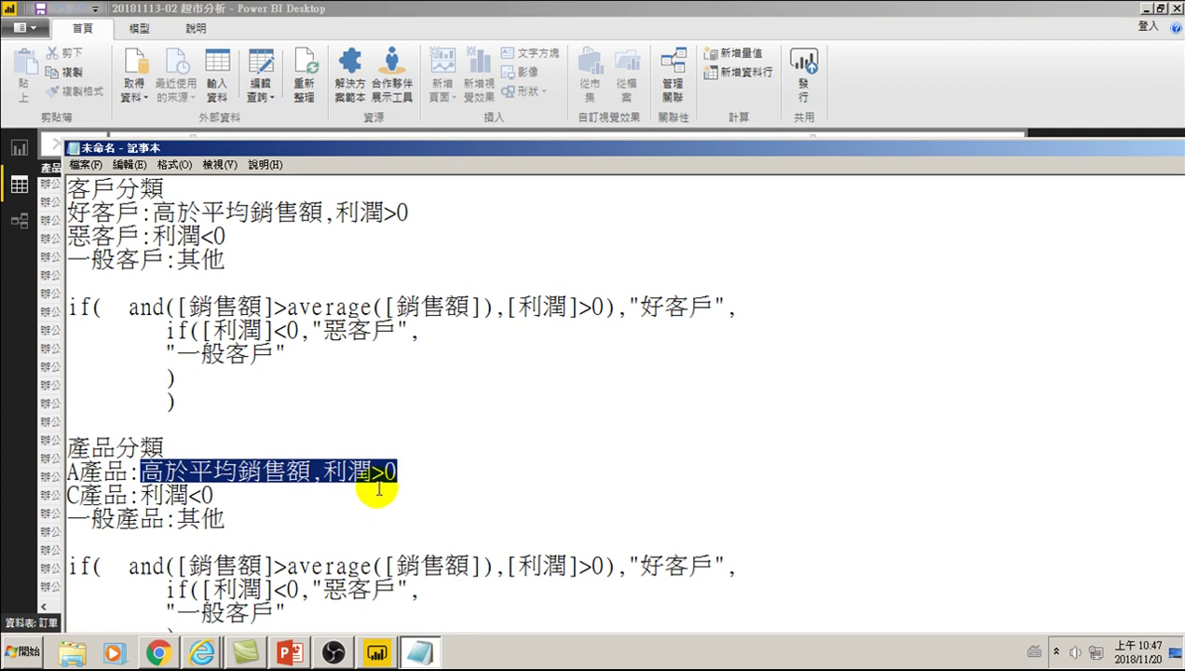
left_click(354, 489)
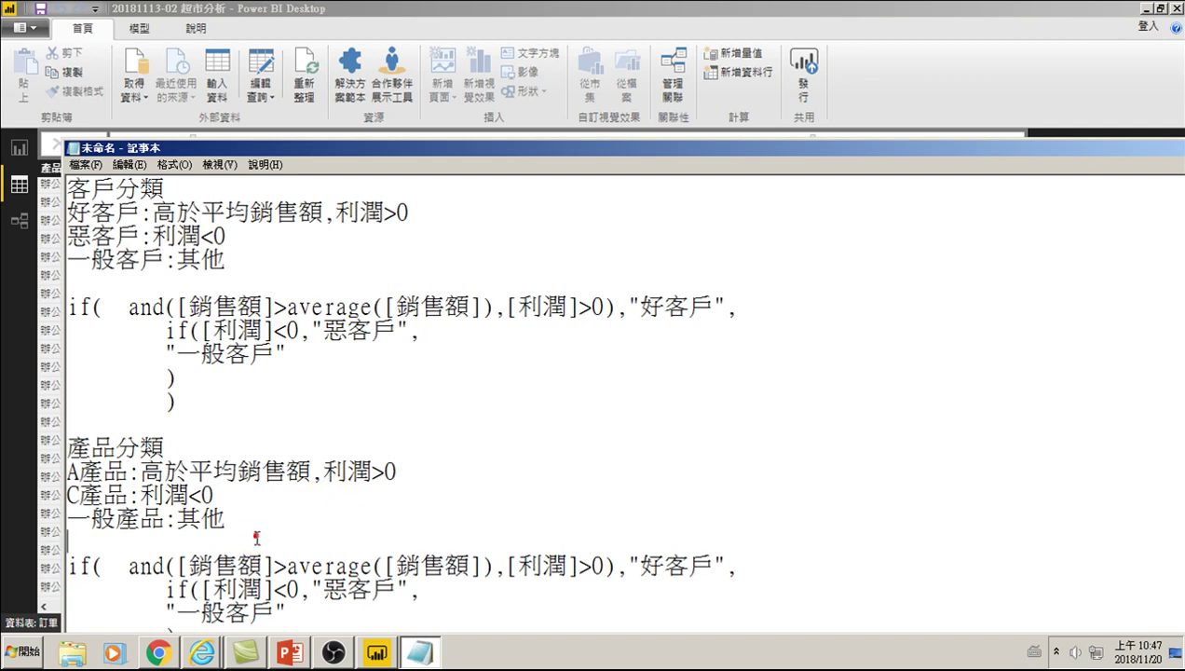
In the second if formula, replace 好客戶 with A產品 and 惡客戶 with C產品
left_click_drag(179, 565, 617, 571)
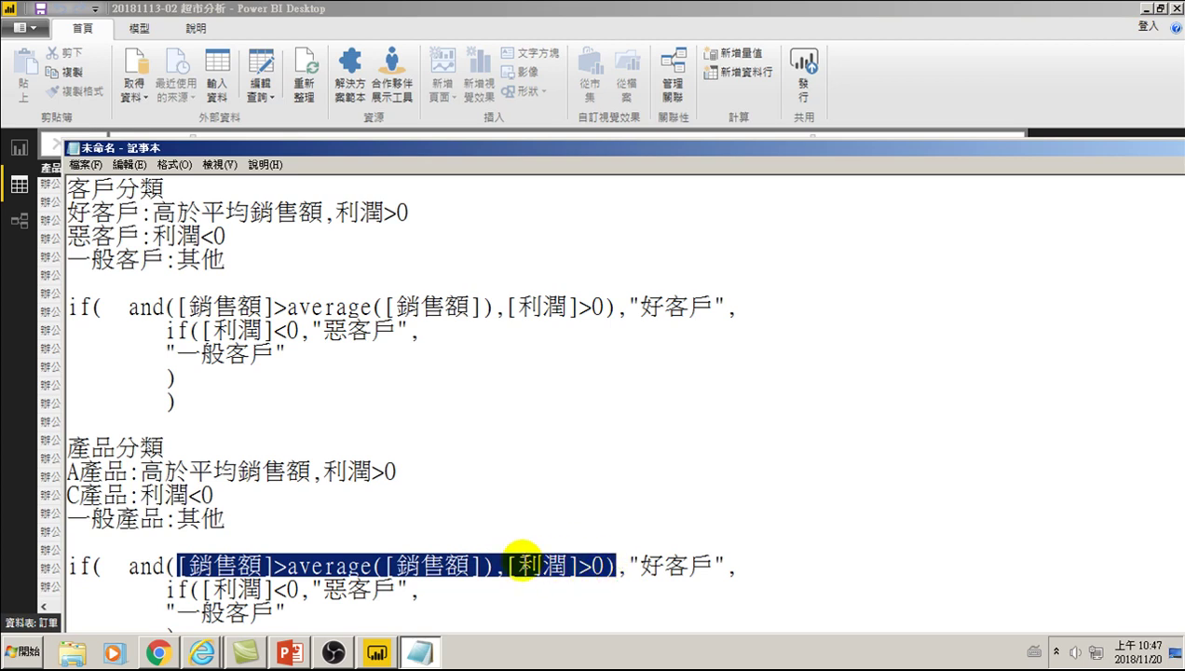
left_click(644, 565)
left_click_drag(641, 566, 715, 566)
type("A")
key("ctrl+space")
type("yh")
type("產")
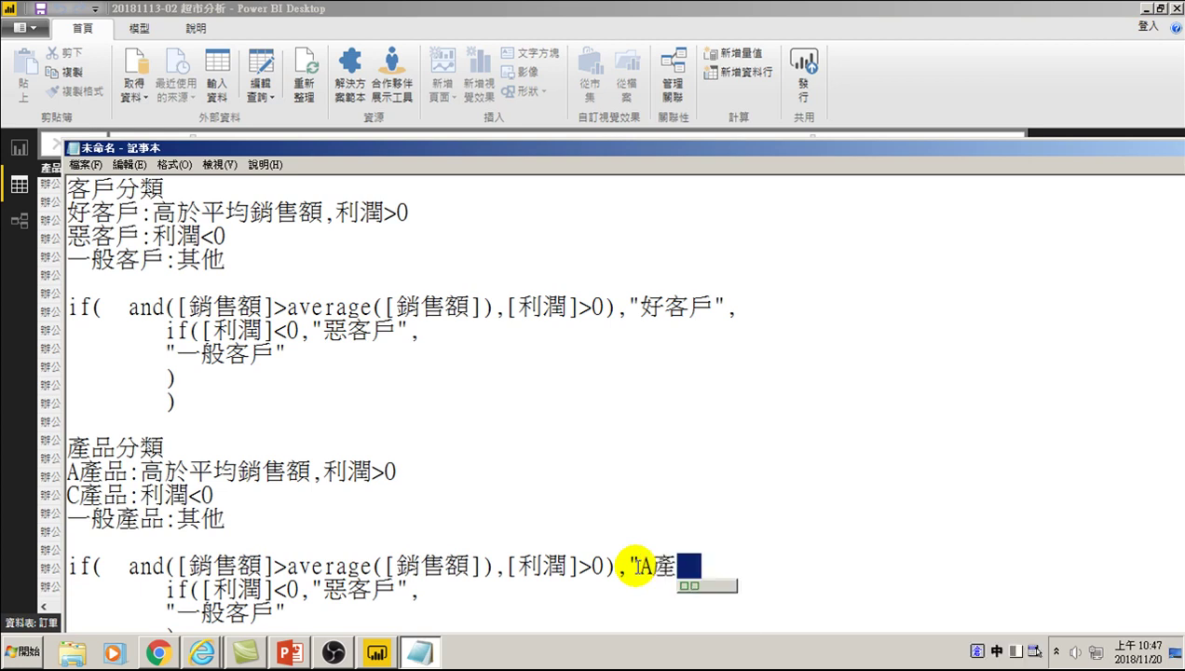
type("品\",")
key("ctrl+space")
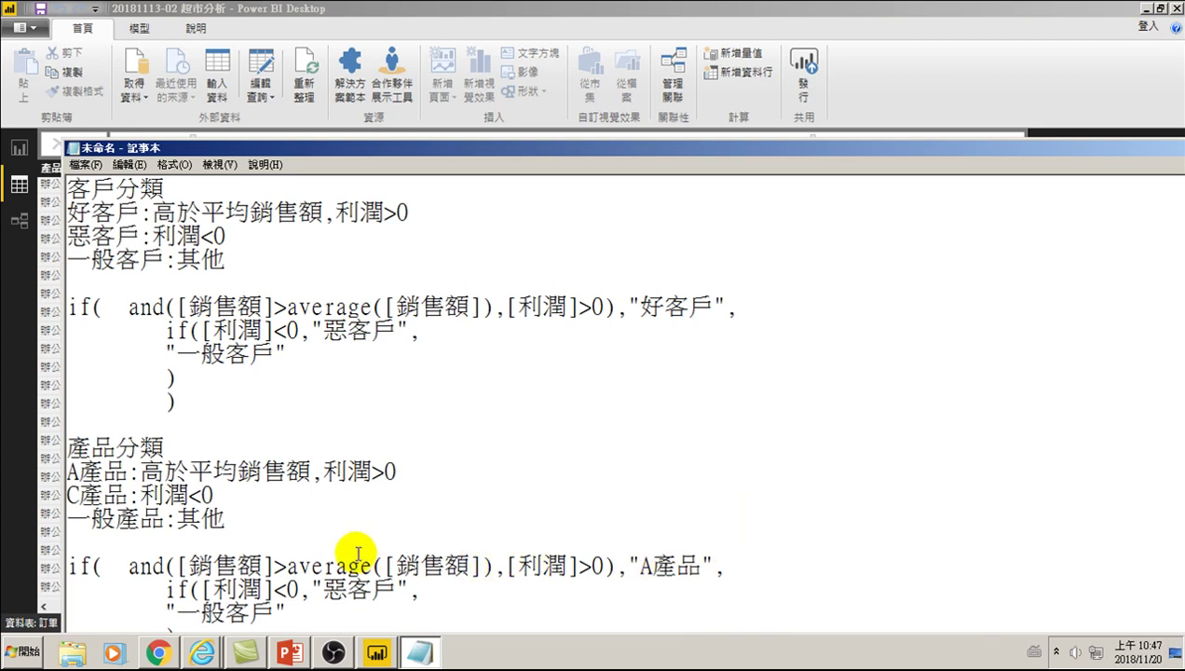
left_click_drag(324, 589, 396, 589)
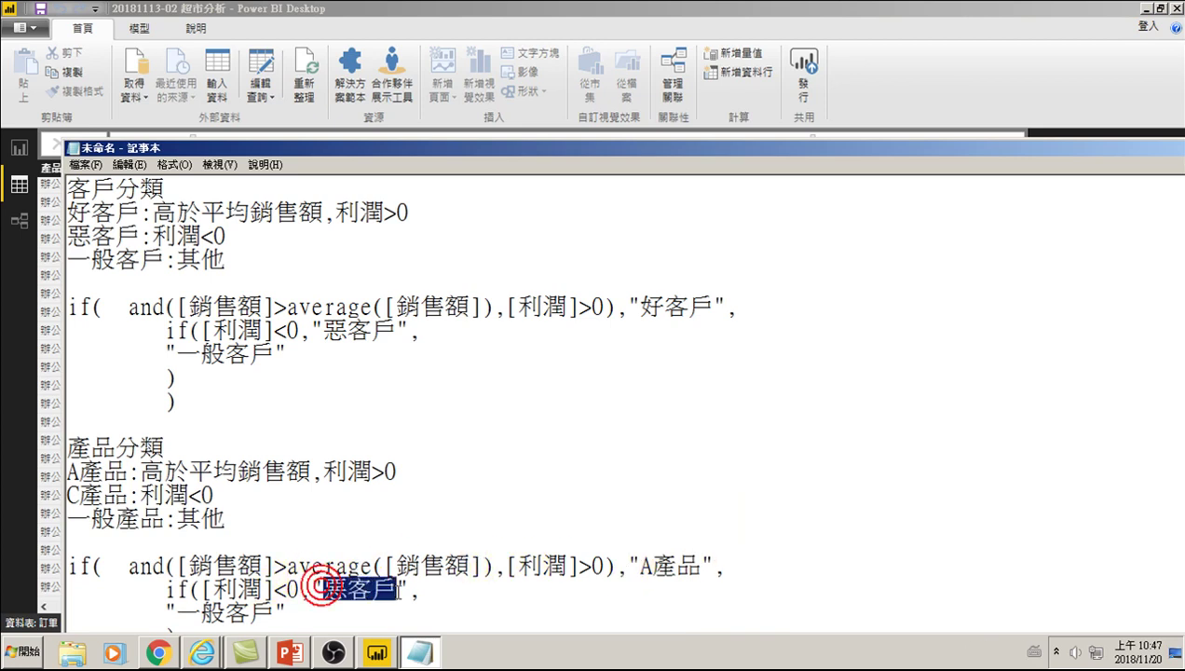
type("C")
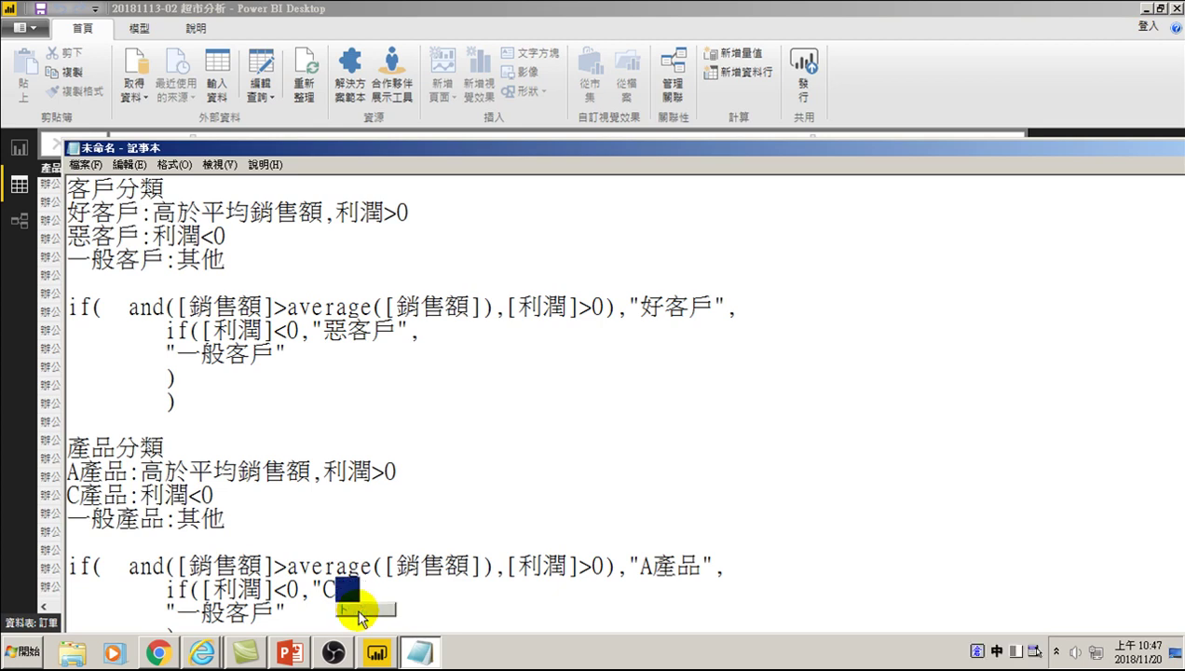
type("產品")
key("ctrl+space")
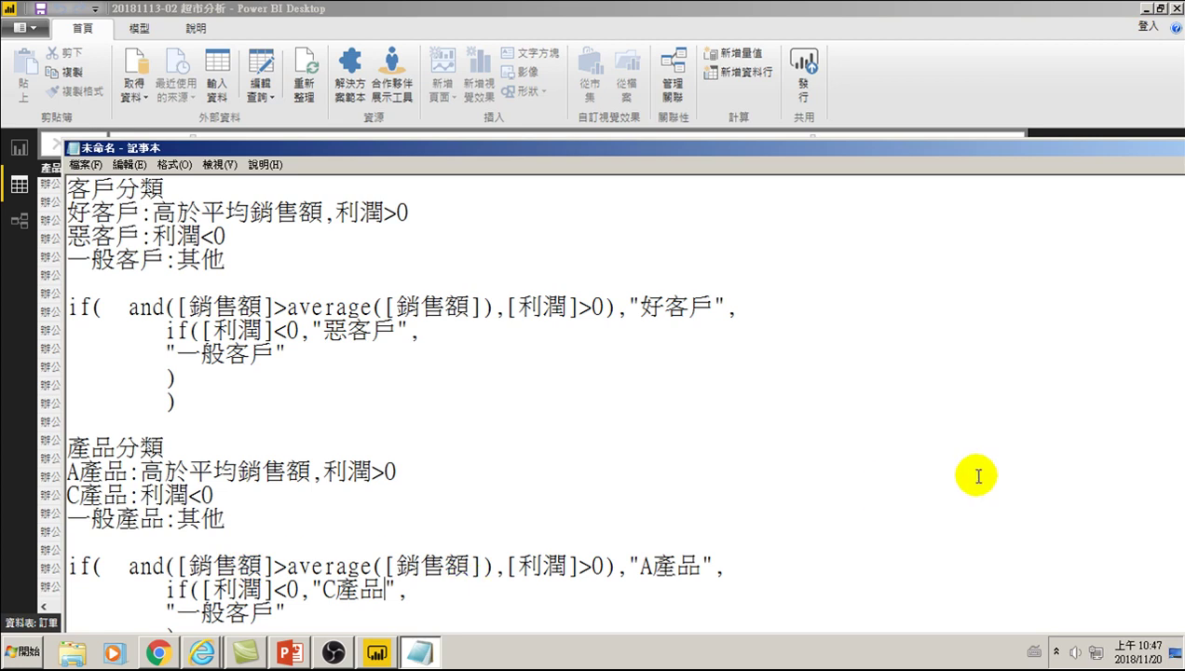
Change the formula's last label from 一般客戶 to 一般產品
mouse_move(662, 150)
left_mouse_down()
mouse_move(668, 166)
mouse_move(659, 88)
mouse_move(630, 110)
left_mouse_up()
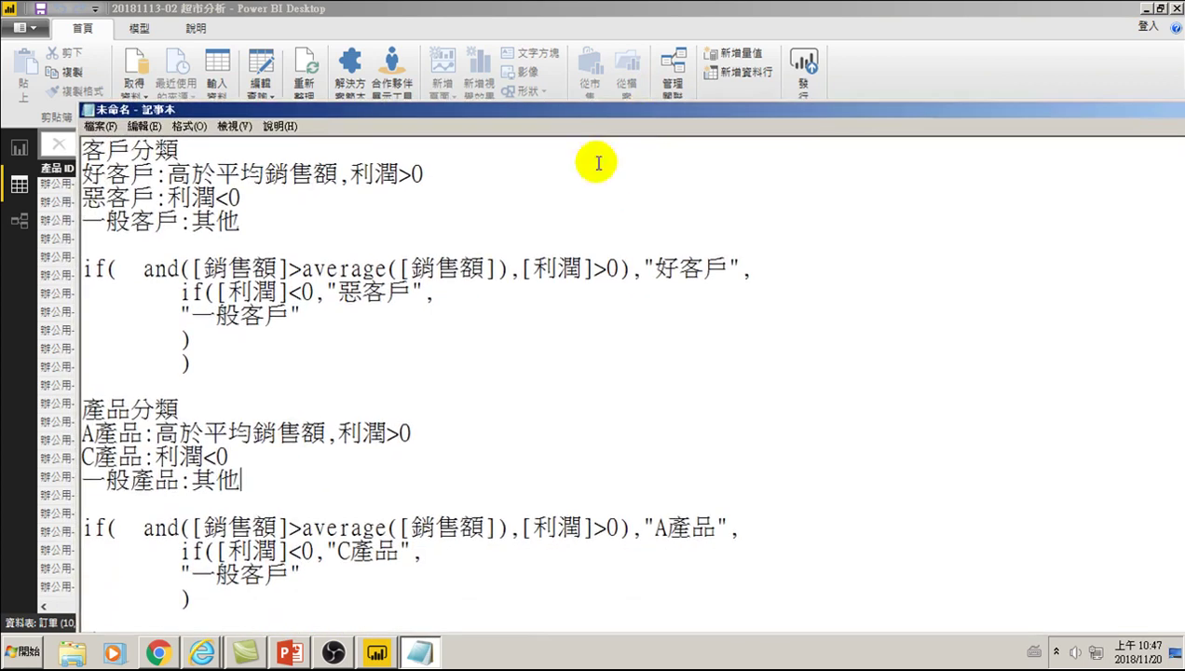
left_click(322, 575)
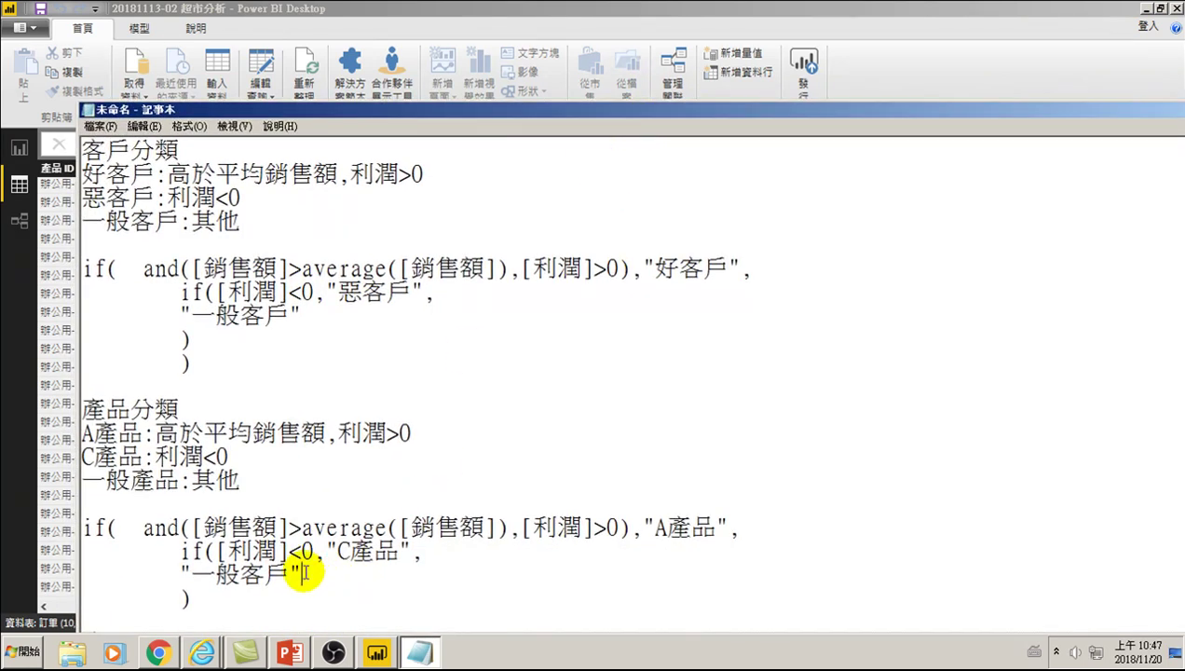
left_click_drag(243, 573, 291, 574)
type("yh")
key("BackSpace")
key("BackSpace")
key("ctrl+space")
type("yhh")
key("space")
type("rr")
key("space")
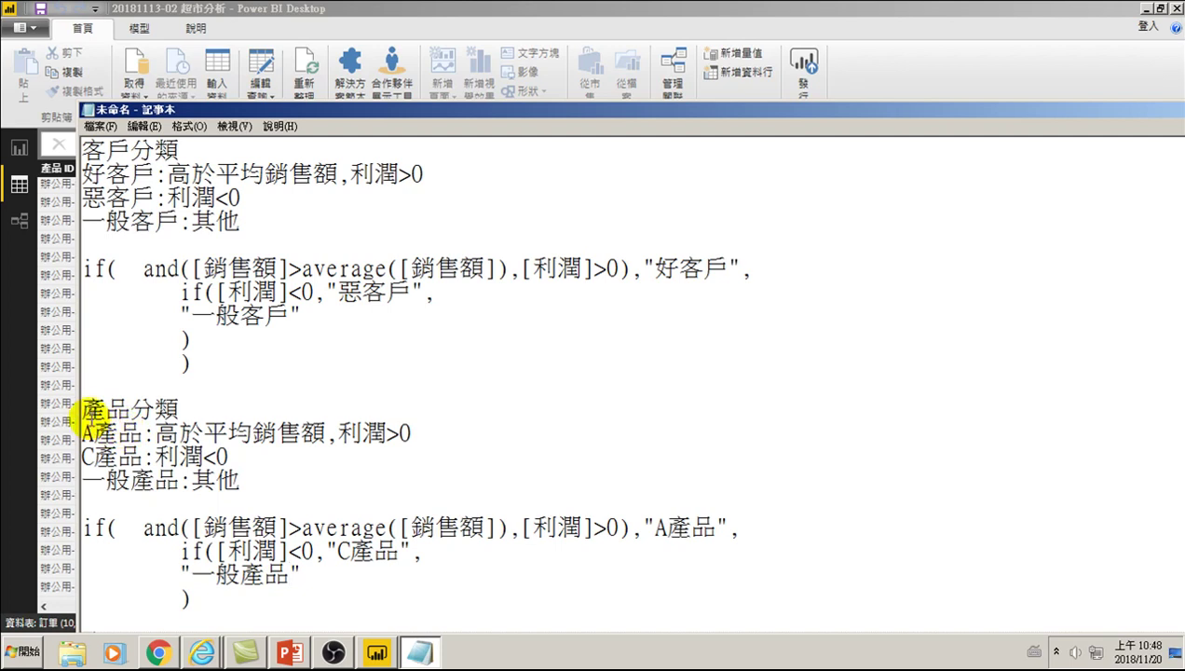
Look over the 產品分類 notes and the complete product if formula
double_click(88, 406)
mouse_move(87, 406)
left_mouse_down()
mouse_move(179, 407)
mouse_move(257, 481)
left_mouse_up()
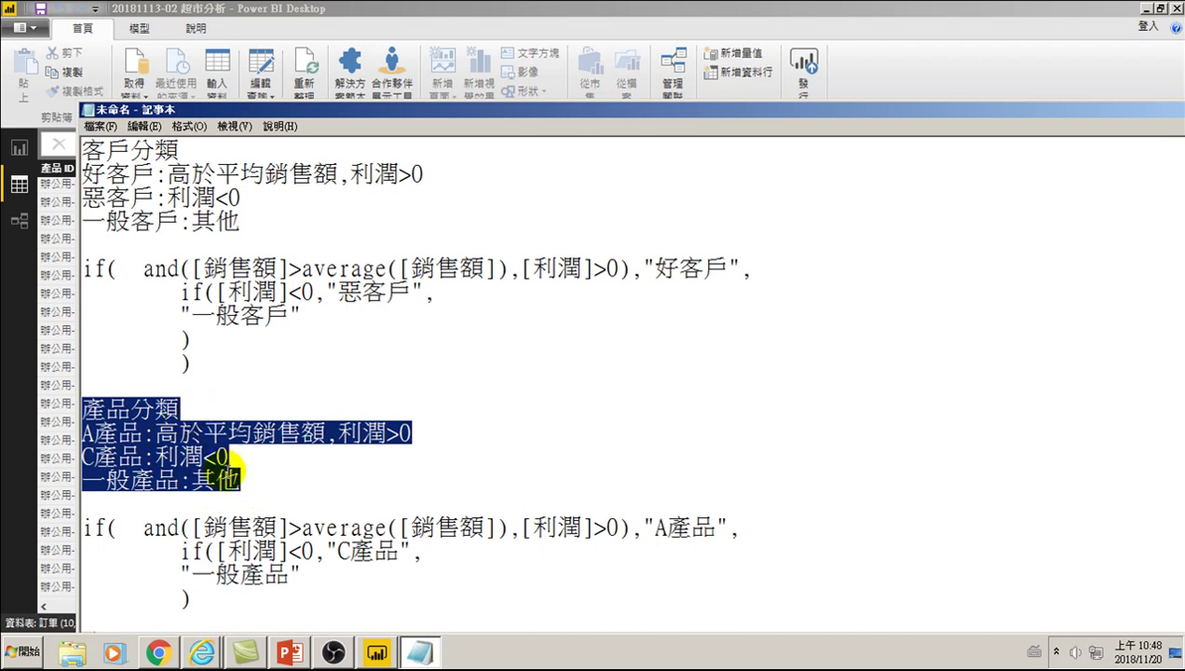
left_click(82, 529)
left_click_drag(82, 528, 222, 594)
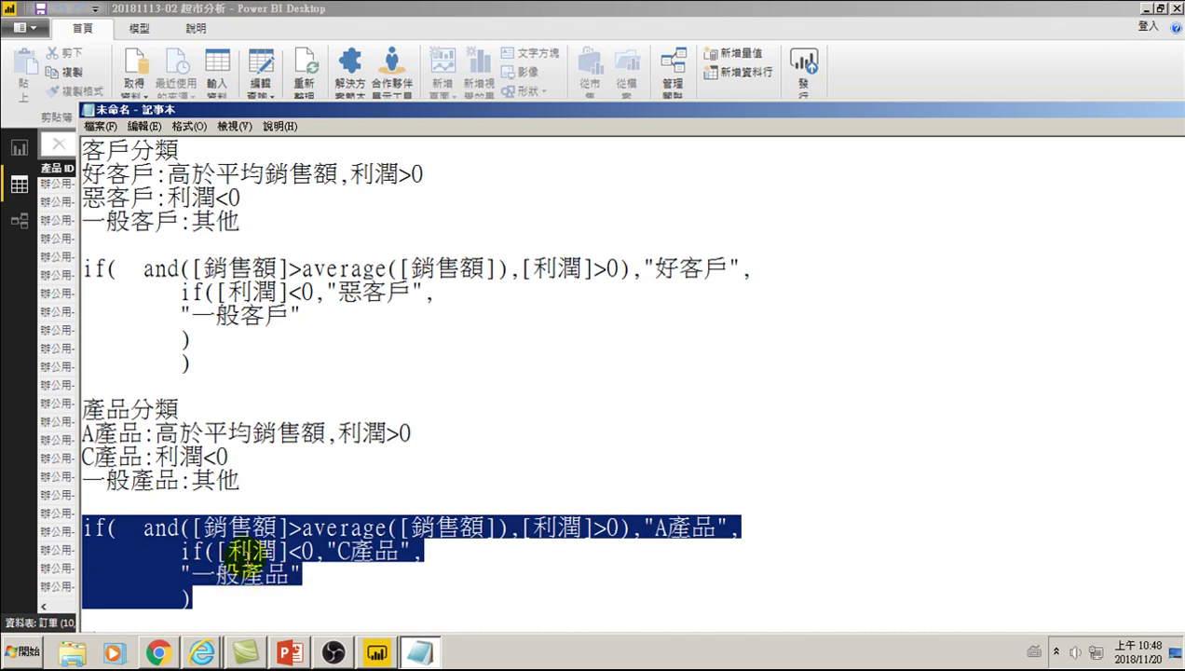
left_click(268, 552)
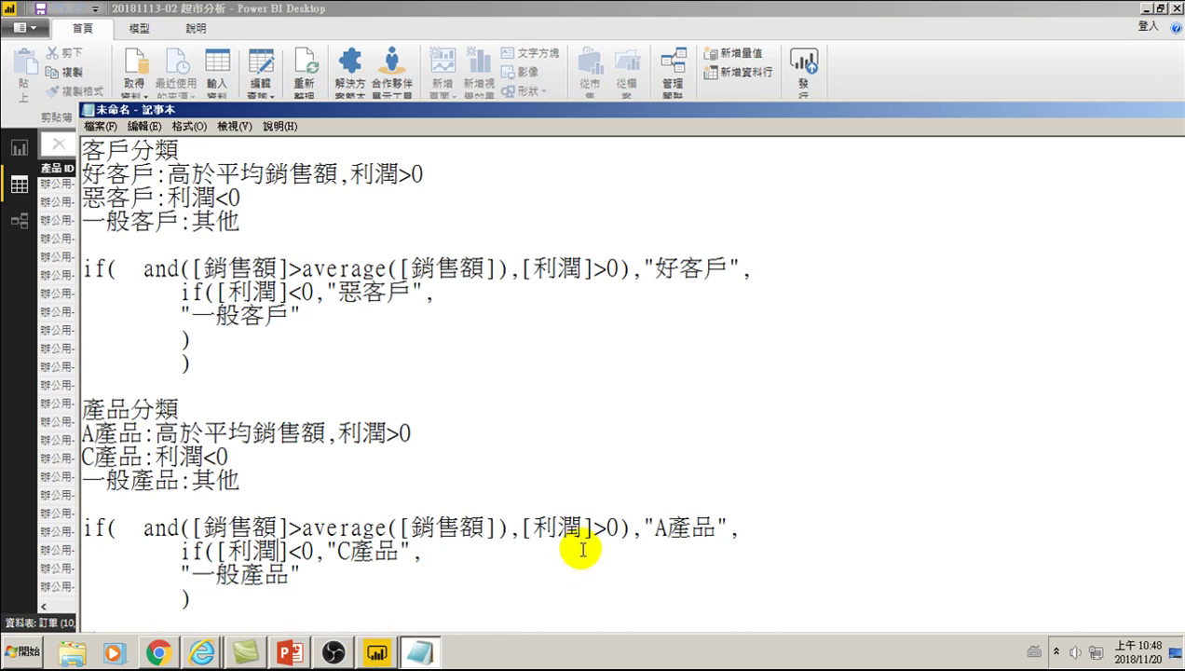
Return to Power BI Desktop's 產品分類 report page and deselect the card
left_click(377, 652)
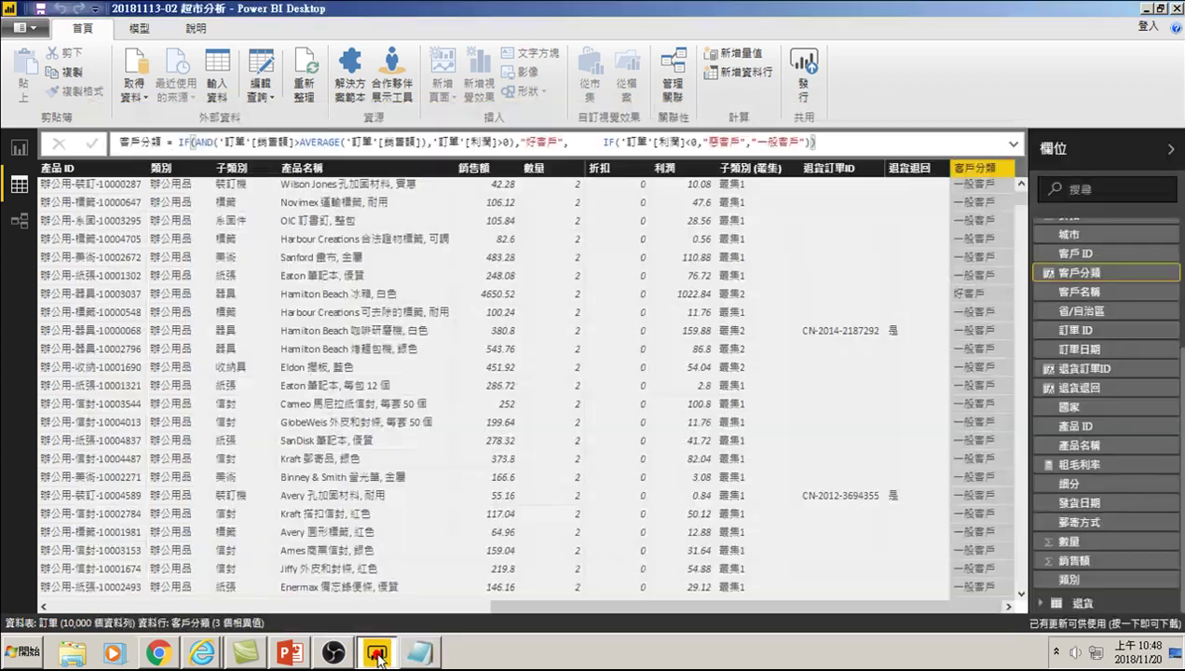
left_click(19, 148)
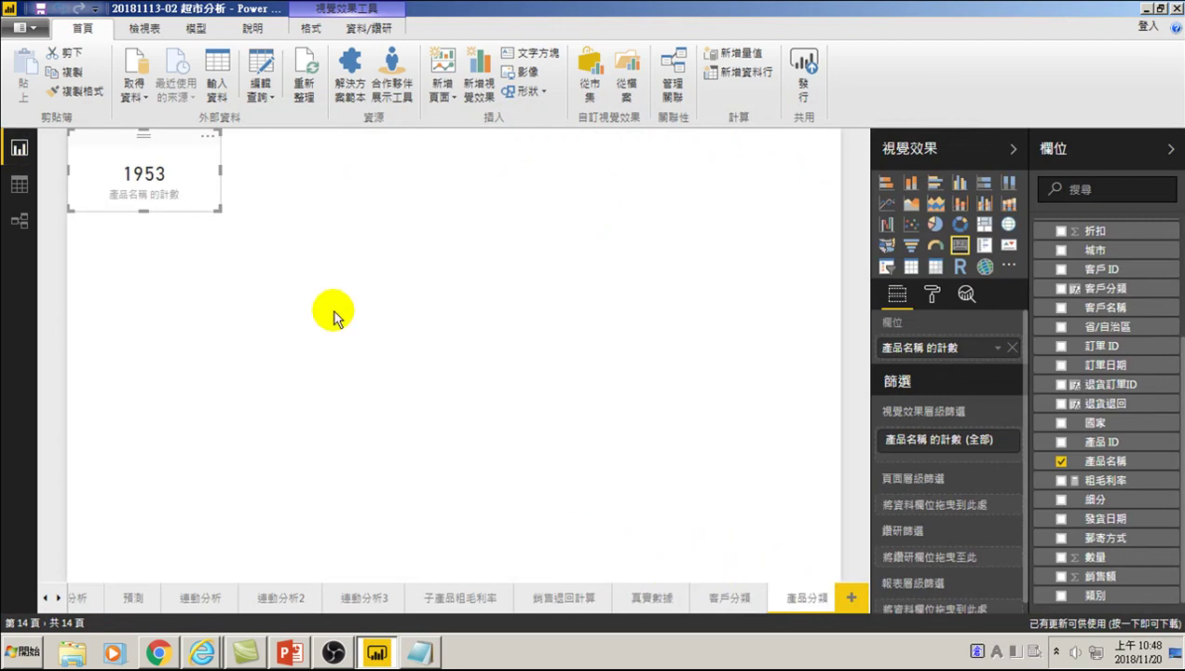
left_click(158, 267)
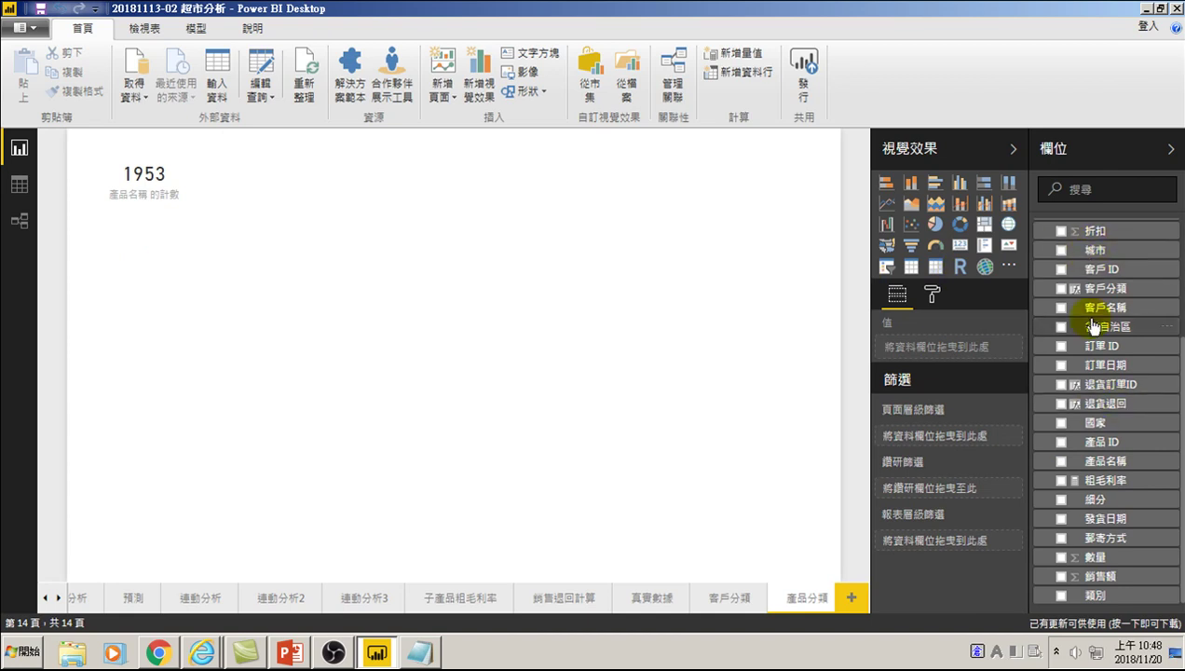
scroll(1098, 343, "up", 3)
In Data view, add a new calculated column to 訂單 via the 客戶分類 field's menu
right_click(1101, 281)
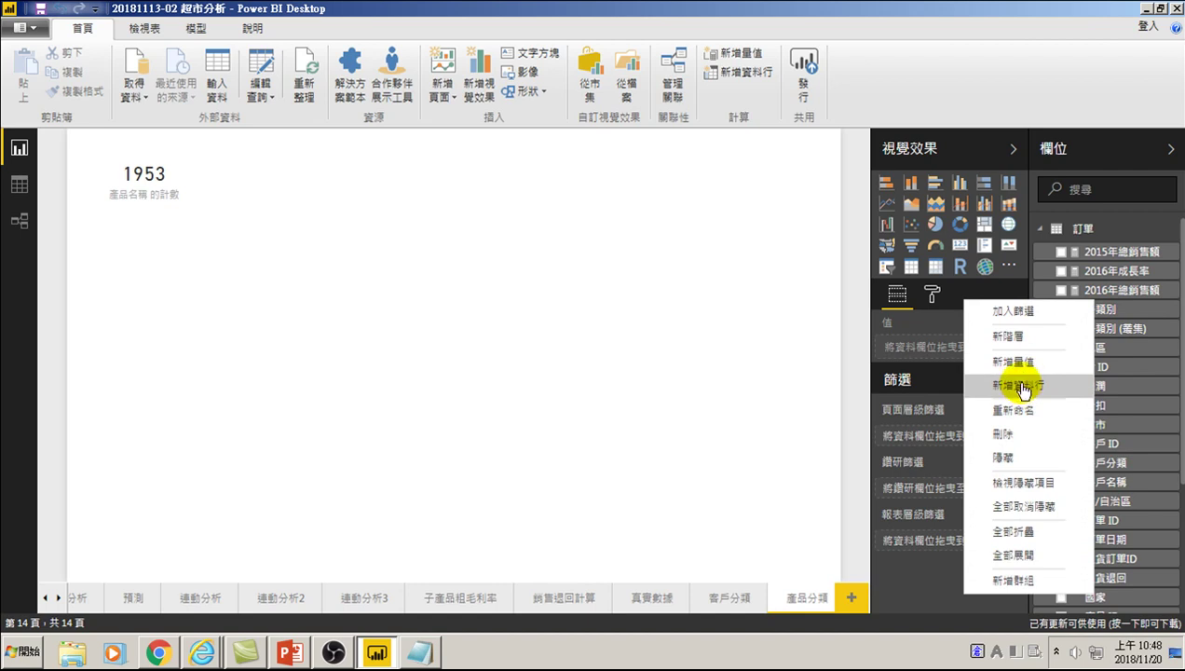
left_click(17, 185)
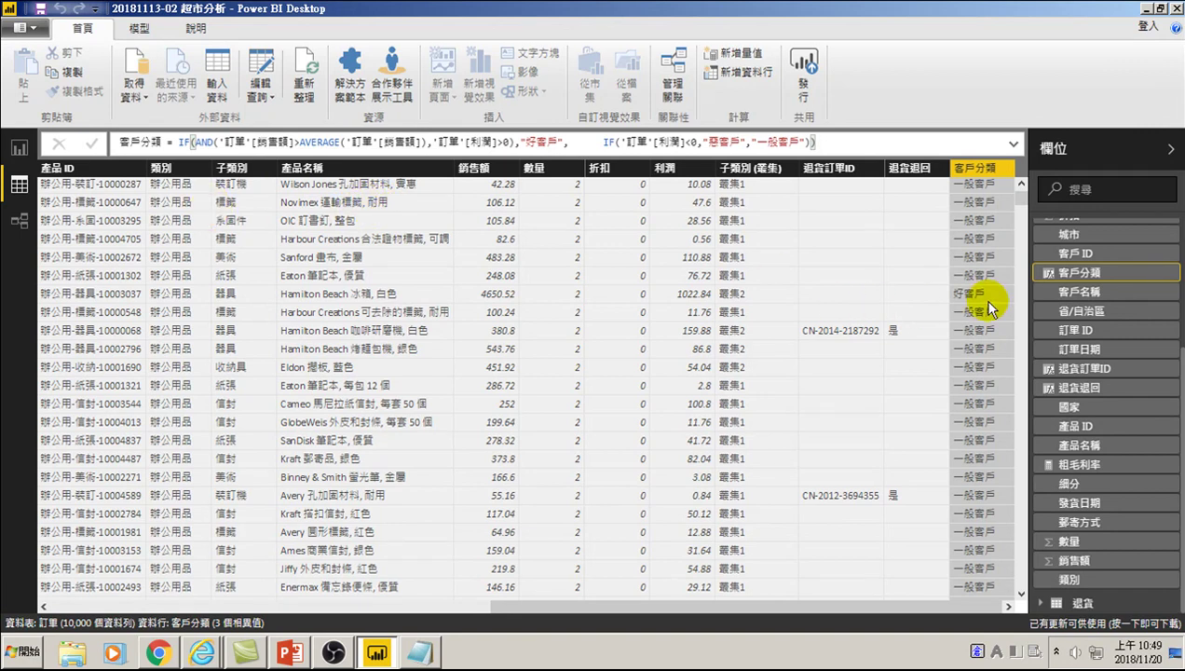
right_click(1072, 273)
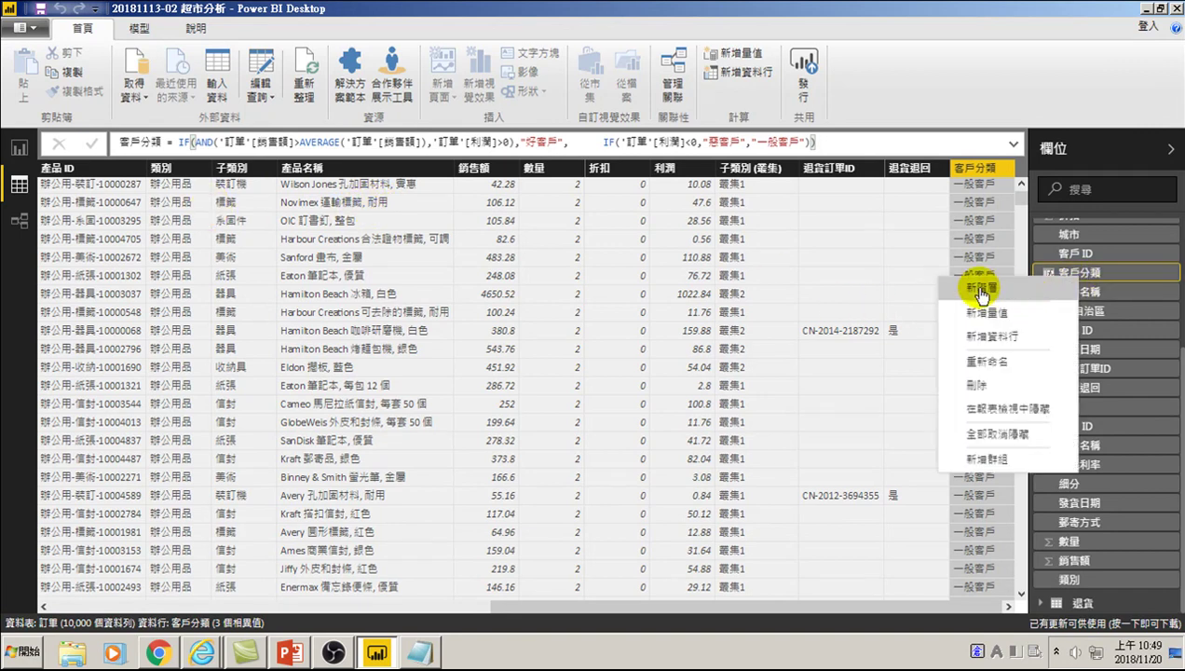
left_click(986, 335)
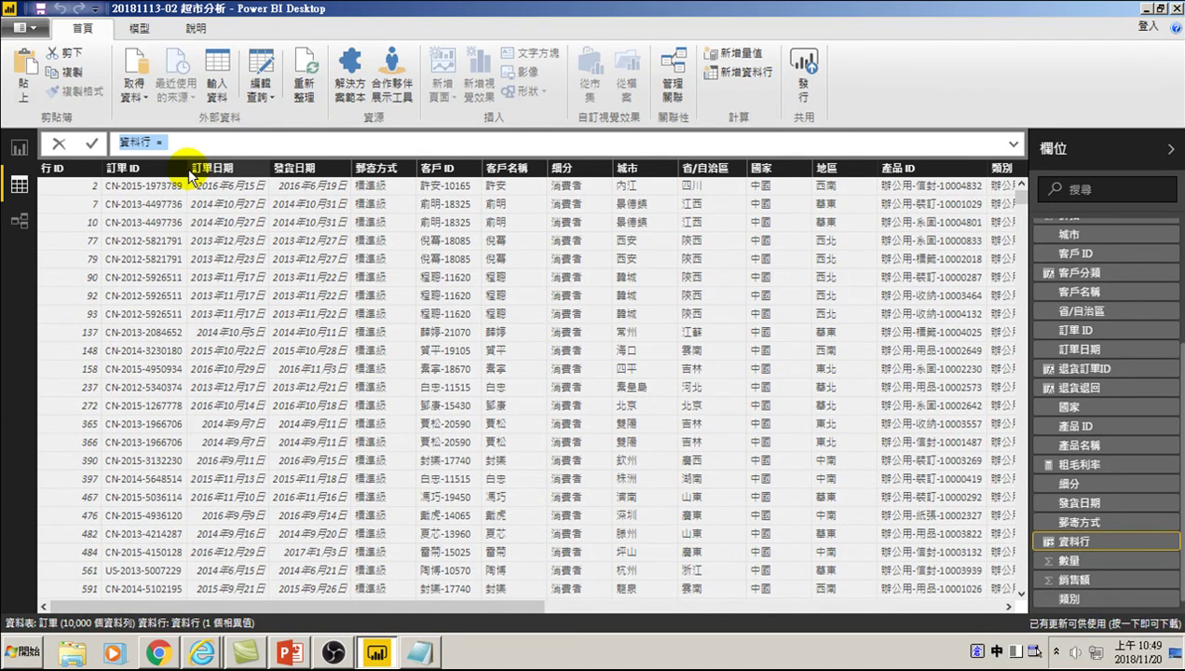
Rename the column from 資料行 to 產品分類 and begin its formula as 產品分類 = IF(
key("Home")
key("Delete")
key("Delete")
key("Delete")
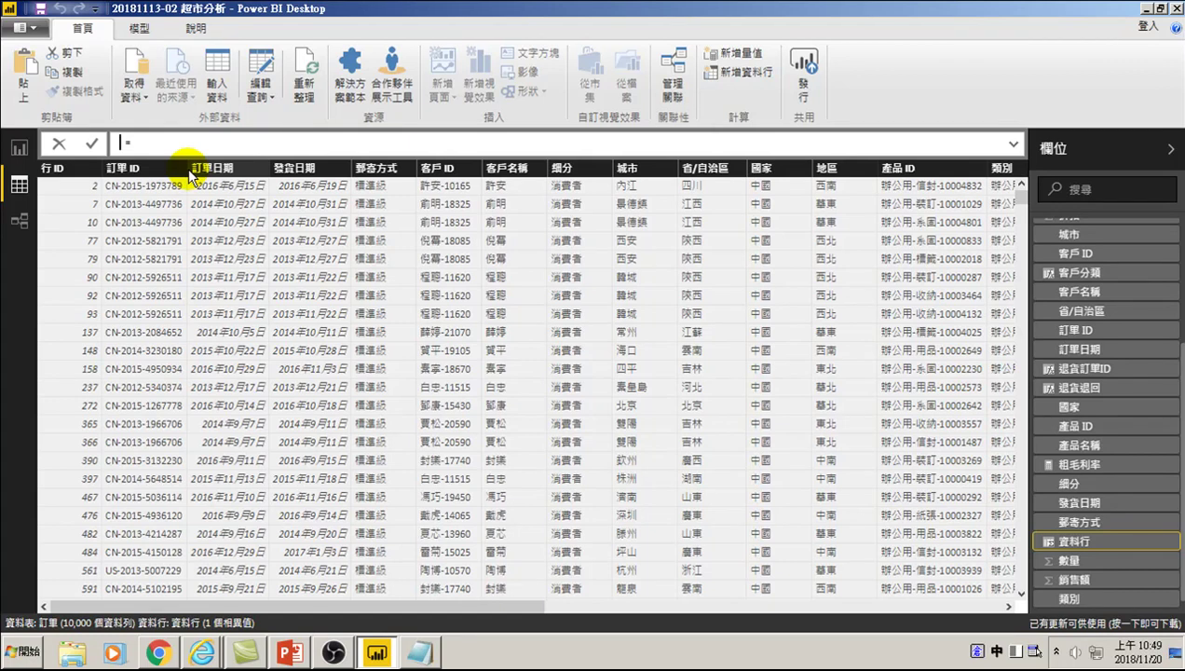
type("yh")
key("space")
key("space")
type("rr")
key("space")
type("分類")
key("Escape")
type("=")
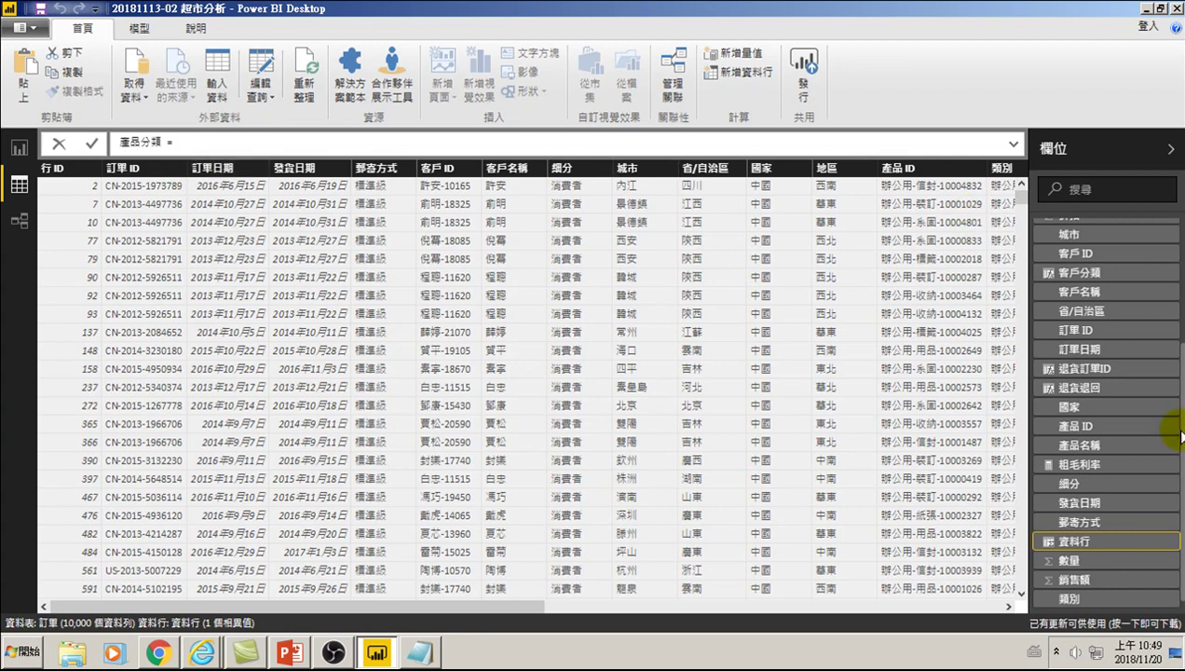
scroll(1118, 420, "down", 1)
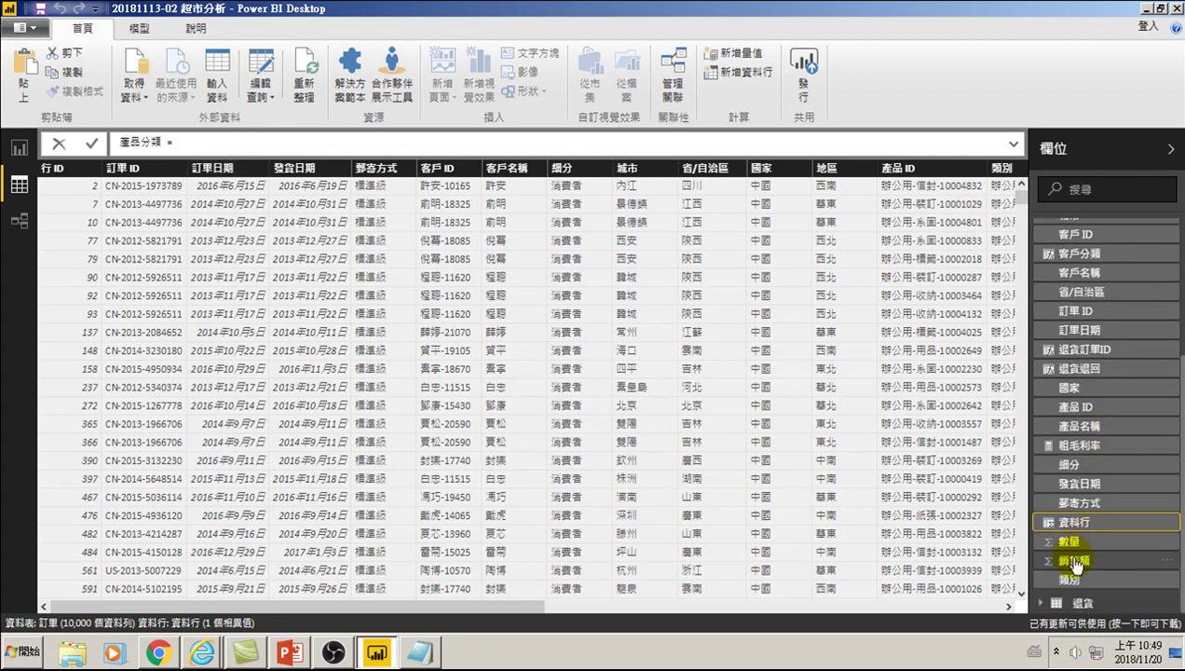
scroll(1075, 317, "up", 4)
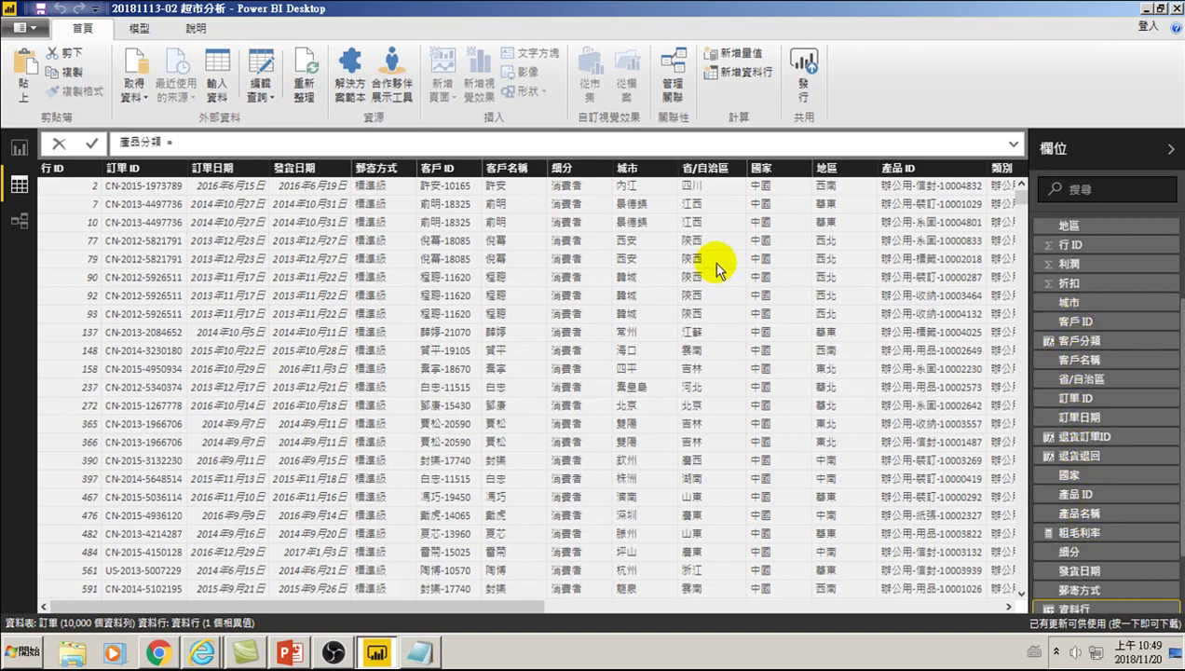
type("i")
key("shift")
key("Tab")
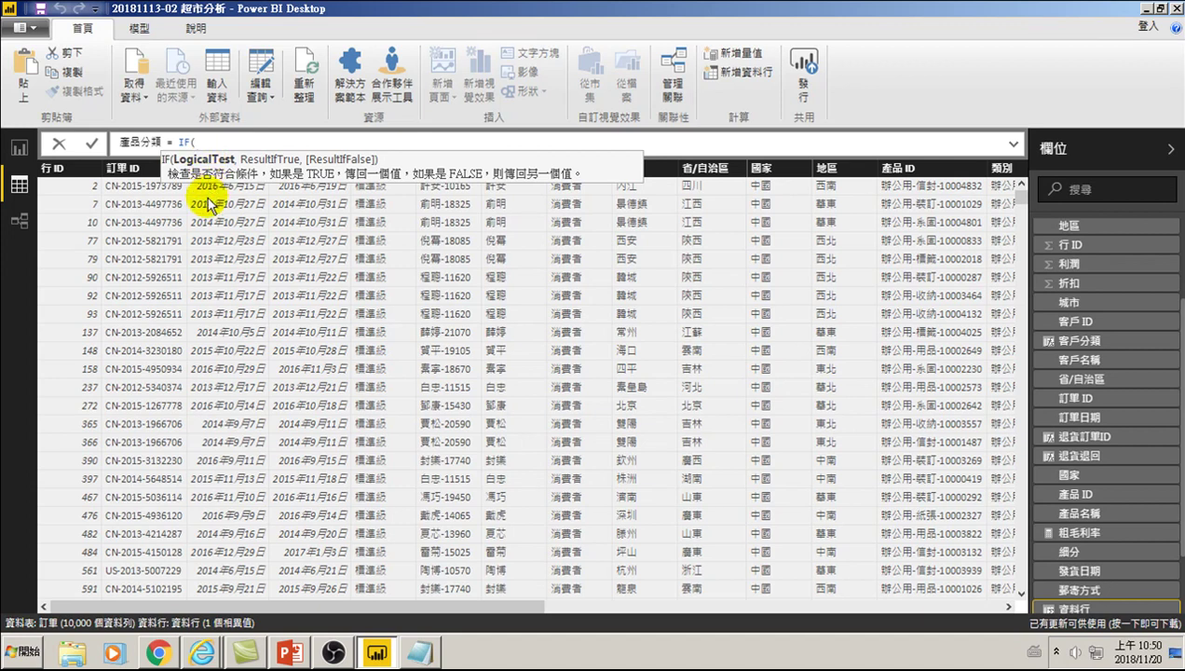
Start an AND( with the test '訂單'[銷售額]>AVERAGE('訂單'[銷售額])
type("an")
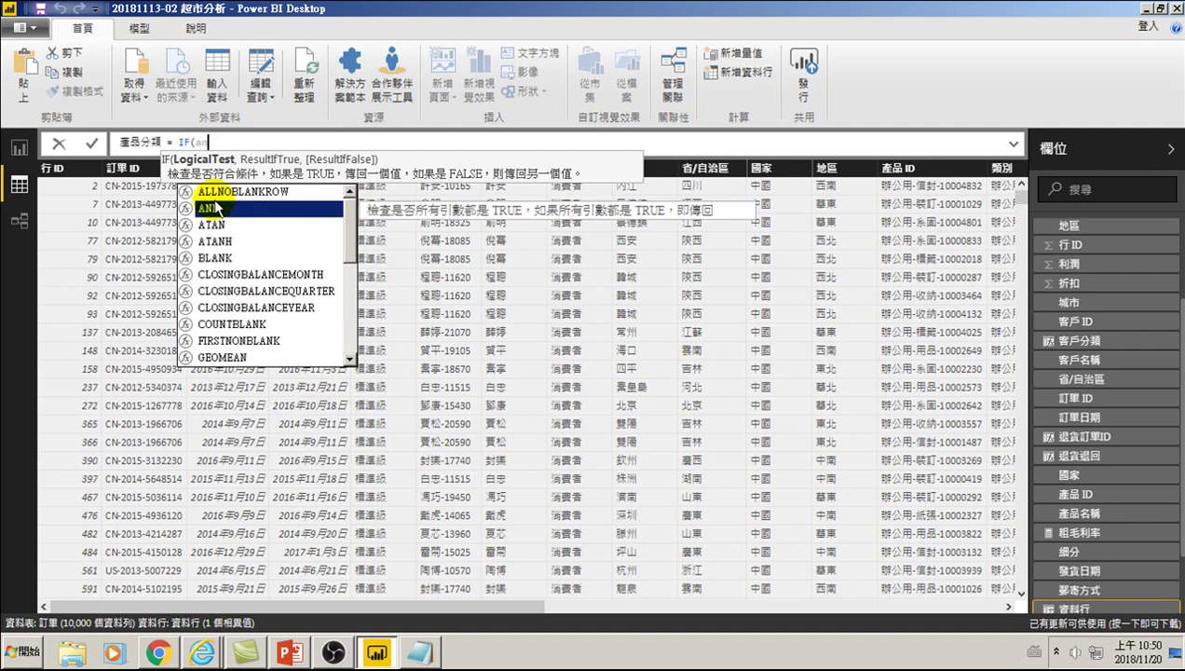
type("d")
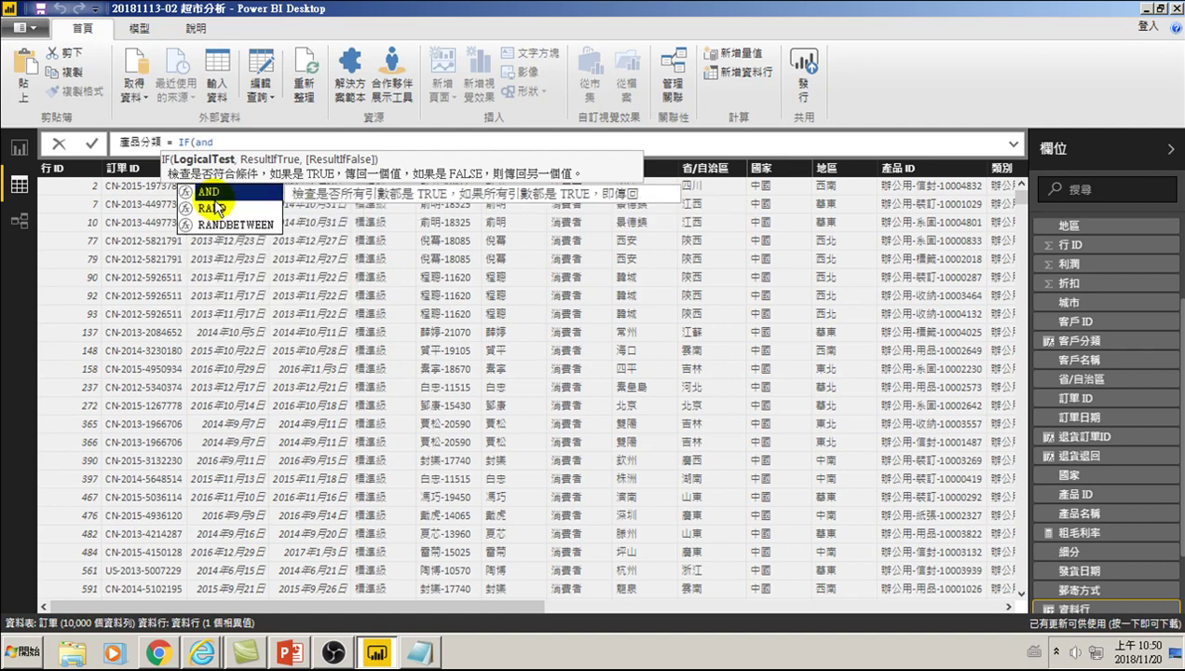
key("Tab")
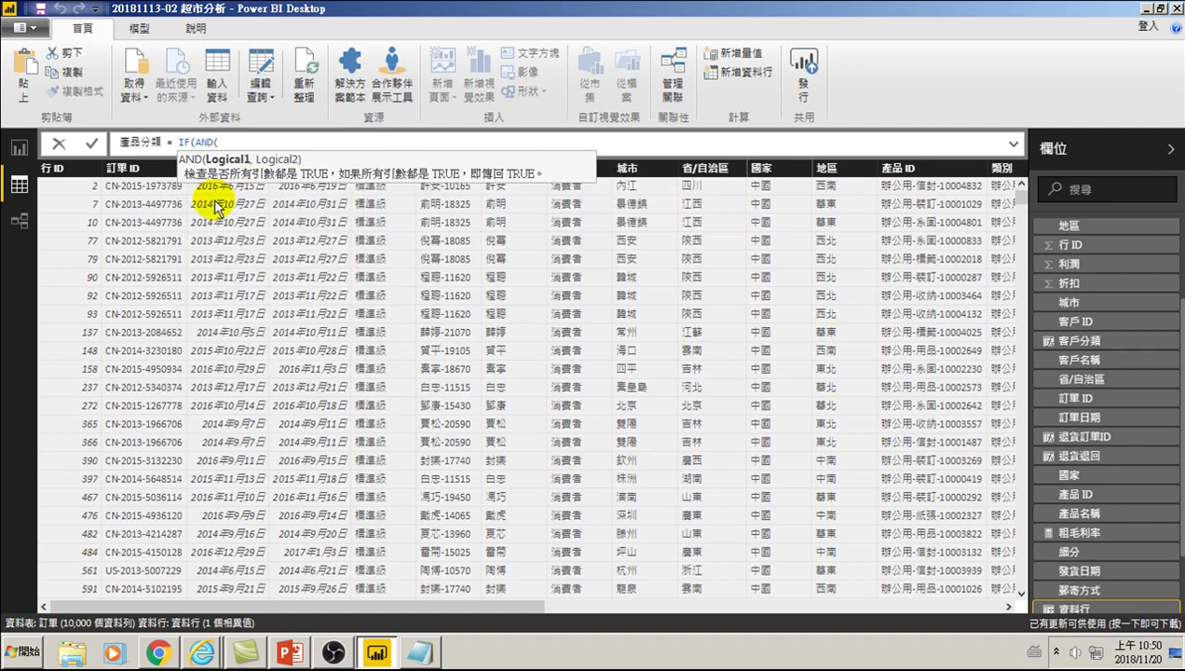
type("'")
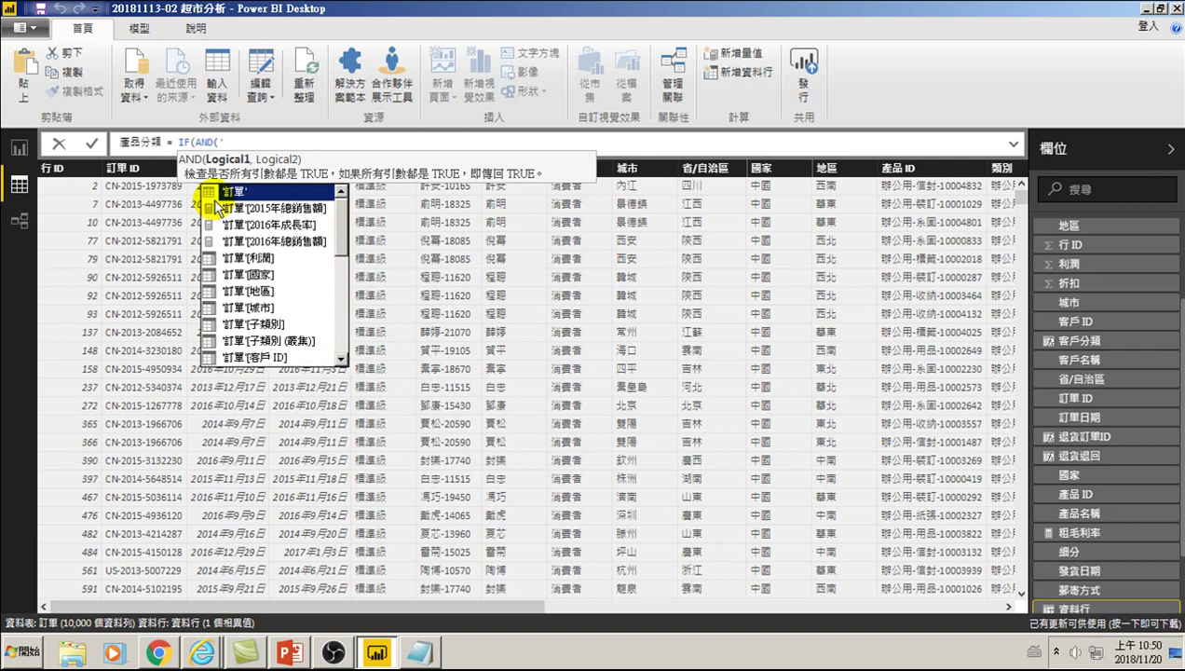
key("Down")
key("Down")
key("Down")
key("Down")
key("Down")
key("Down")
key("Down")
key("Down")
key("Down")
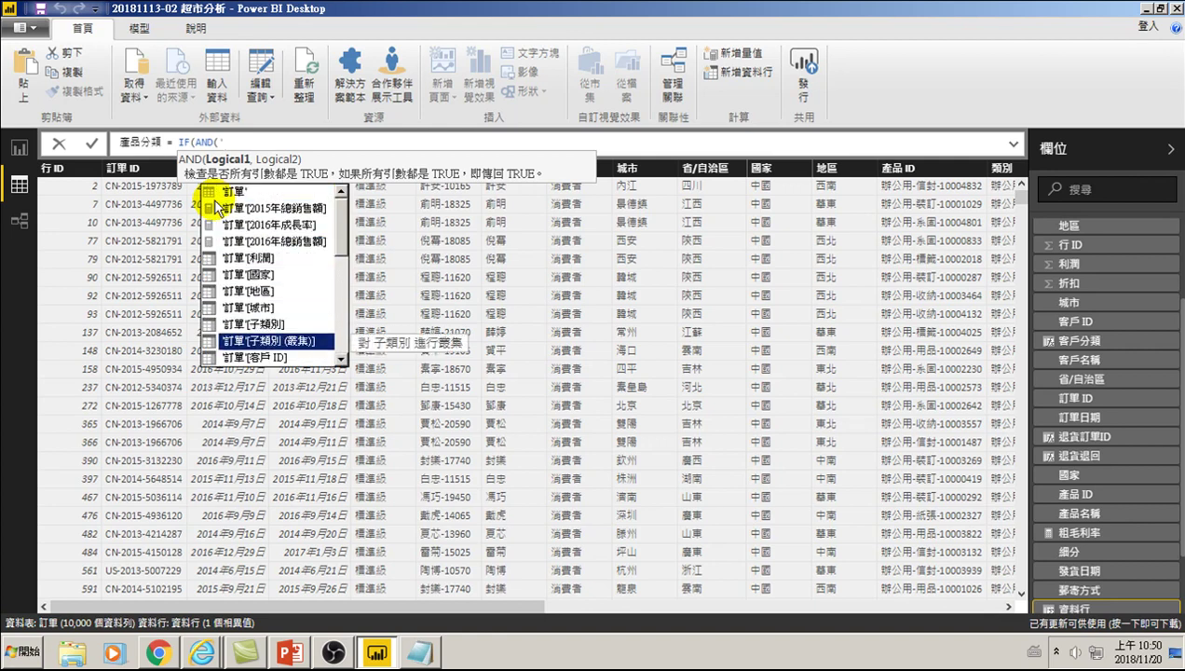
key("Down")
key("Down")
key("Down")
key("Down")
key("Down")
key("Down")
key("Down")
key("Down")
key("Down")
key("Down")
key("Down")
key("Down")
key("Down")
key("Down")
key("Down")
key("Down")
key("Down")
key("Down")
key("Down")
key("Up")
key("Tab")
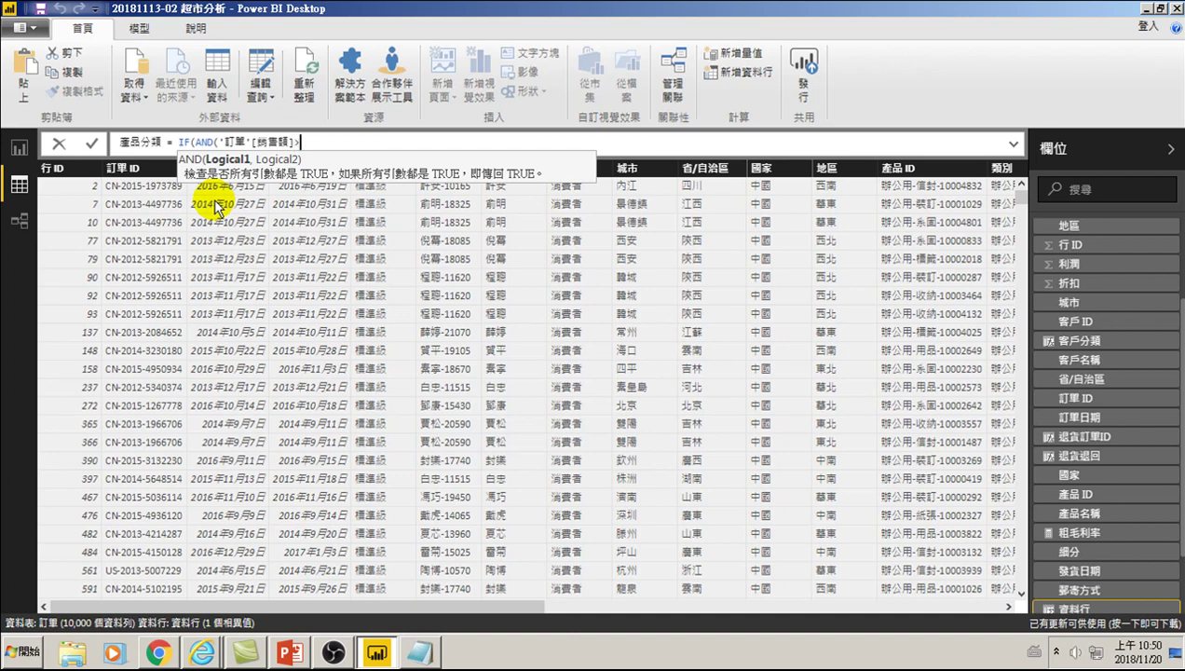
type(">AVER")
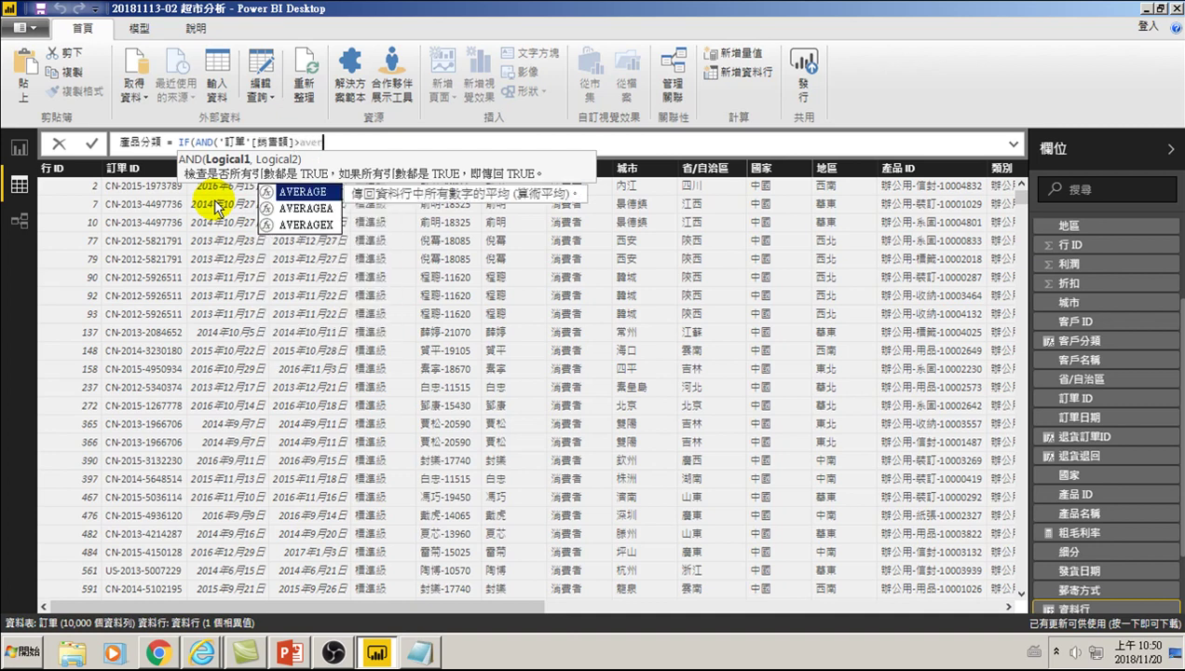
key("Tab")
key("Down")
key("Down")
key("Down")
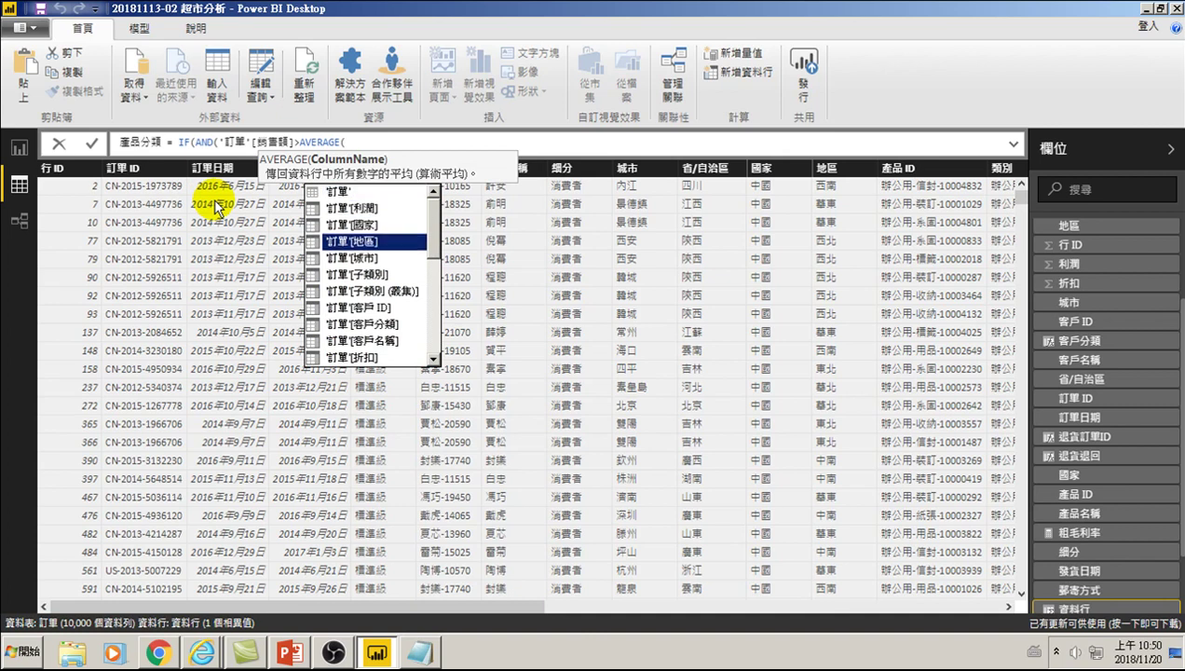
key("Down")
key("Down")
key("Down")
key("Down")
key("Down")
key("Down")
key("Down")
key("Down")
key("Down")
key("Down")
key("Down")
key("Down")
key("Down")
key("Down")
key("Up")
key("Up")
key("Up")
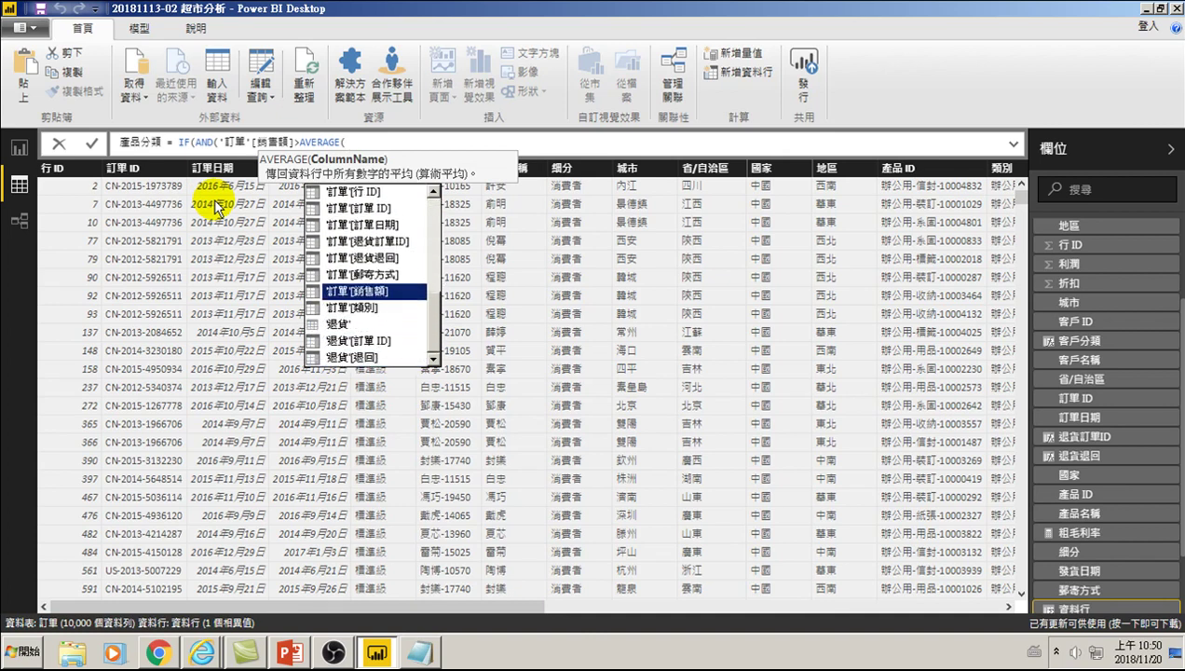
key("Tab")
type(")")
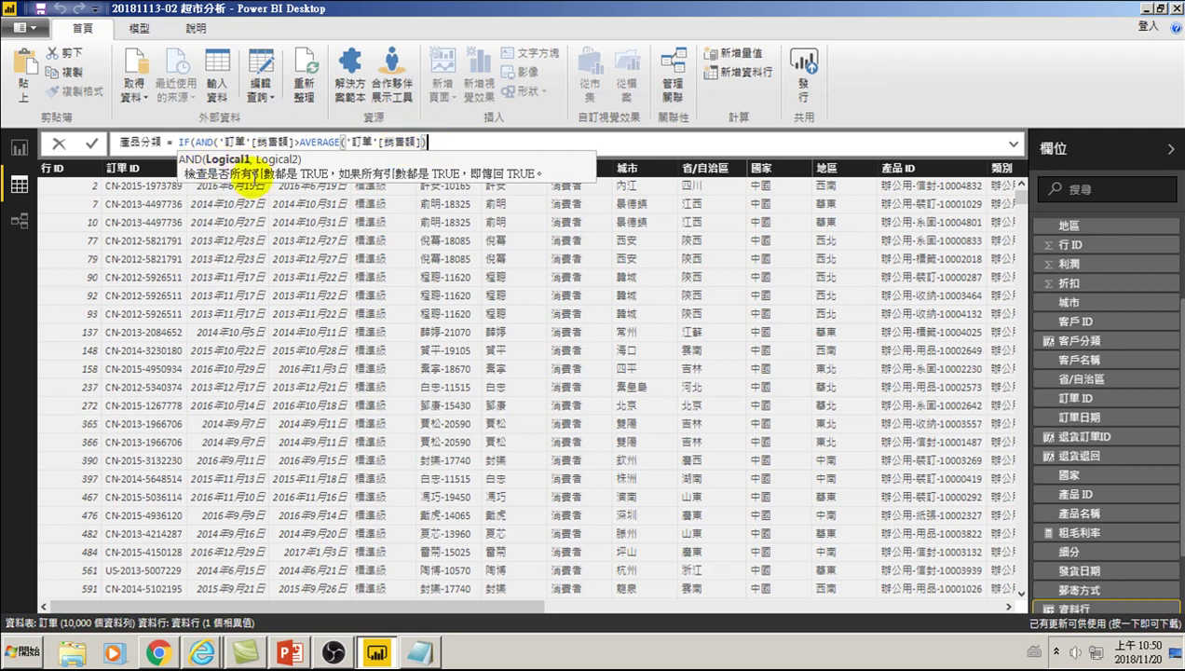
Add the second condition '訂單'[利潤]>0 and close the AND
type(",'")
key("Down")
key("Down")
key("Down")
key("Down")
key("Down")
key("Down")
key("Down")
key("Up")
key("Up")
key("Up")
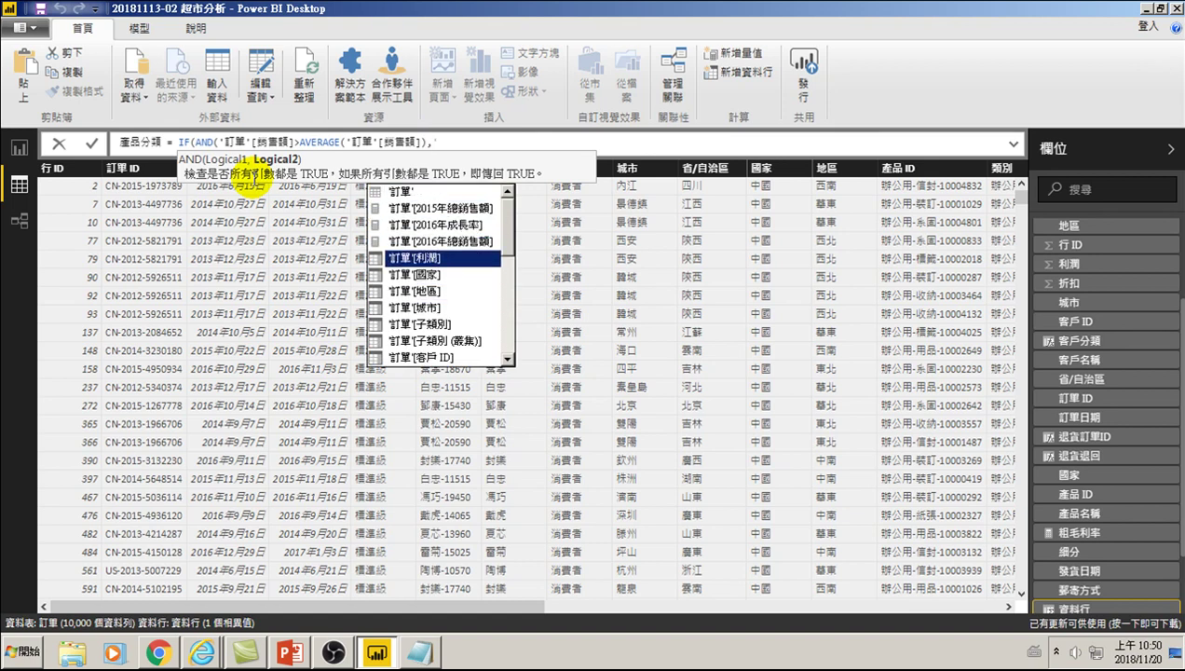
key("Tab")
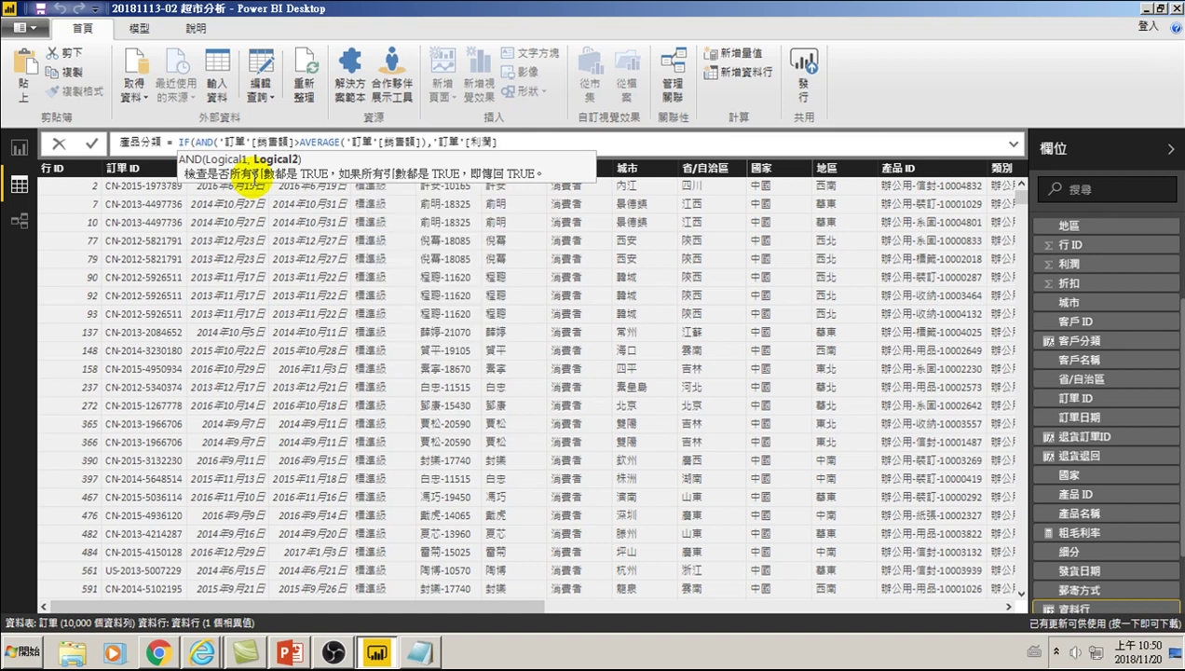
type("0")
type(")")
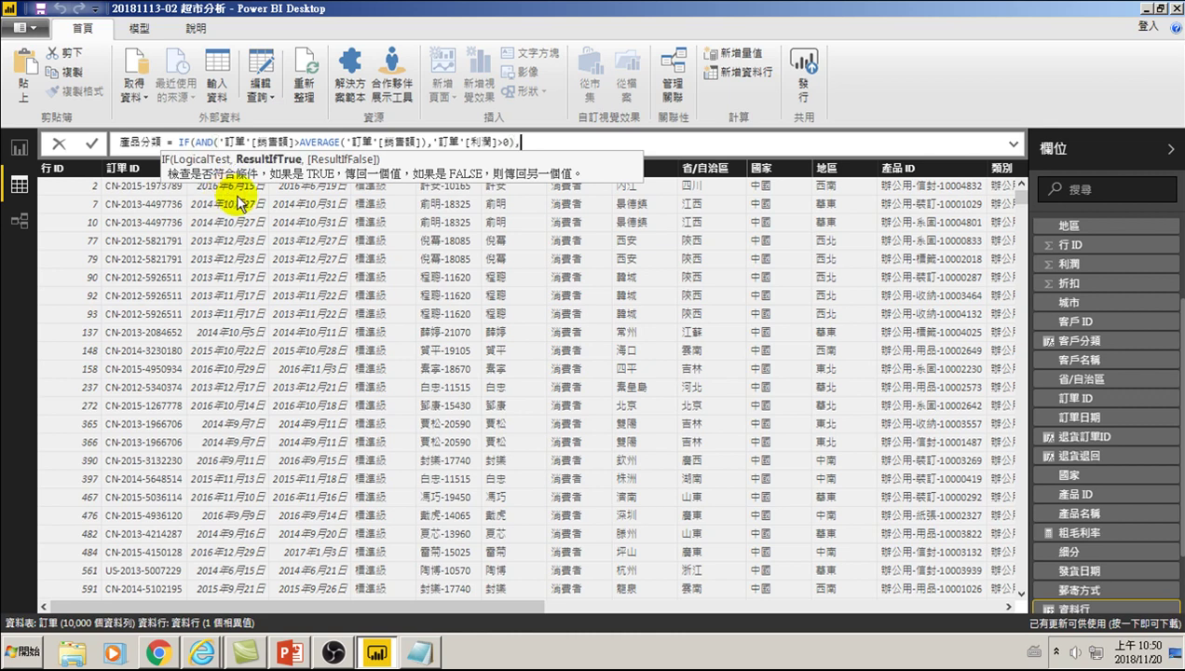
Enter the "A產品" label and start a nested IF testing the '訂單'[利潤] column
type(",")
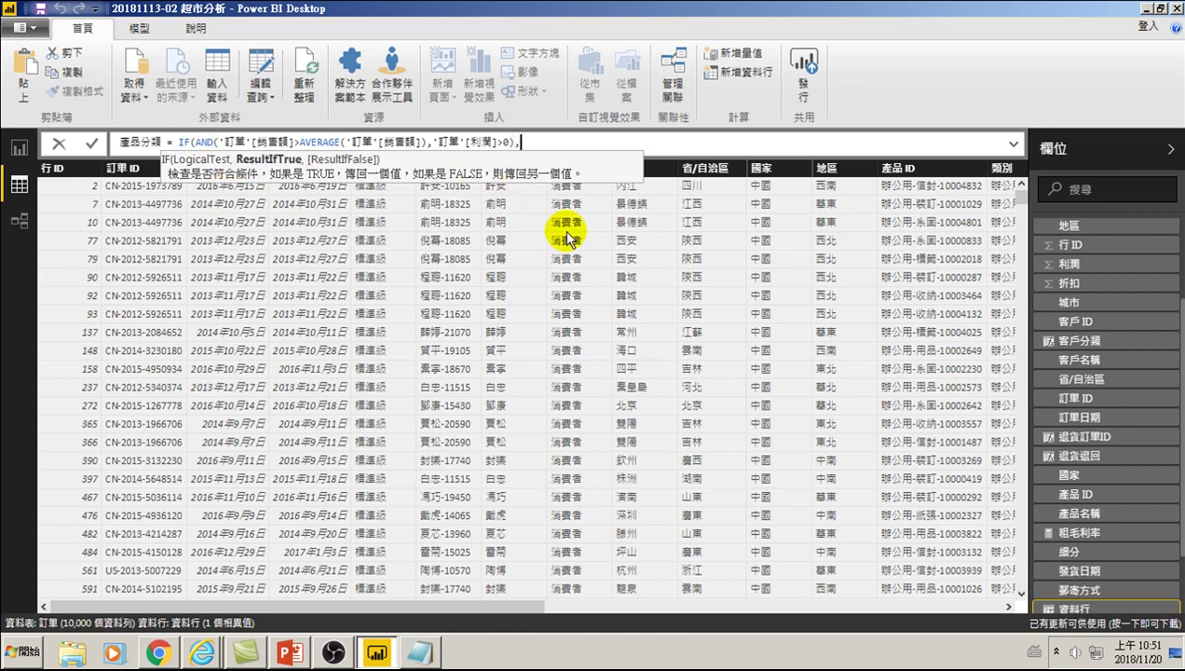
type("\"A")
type("產品")
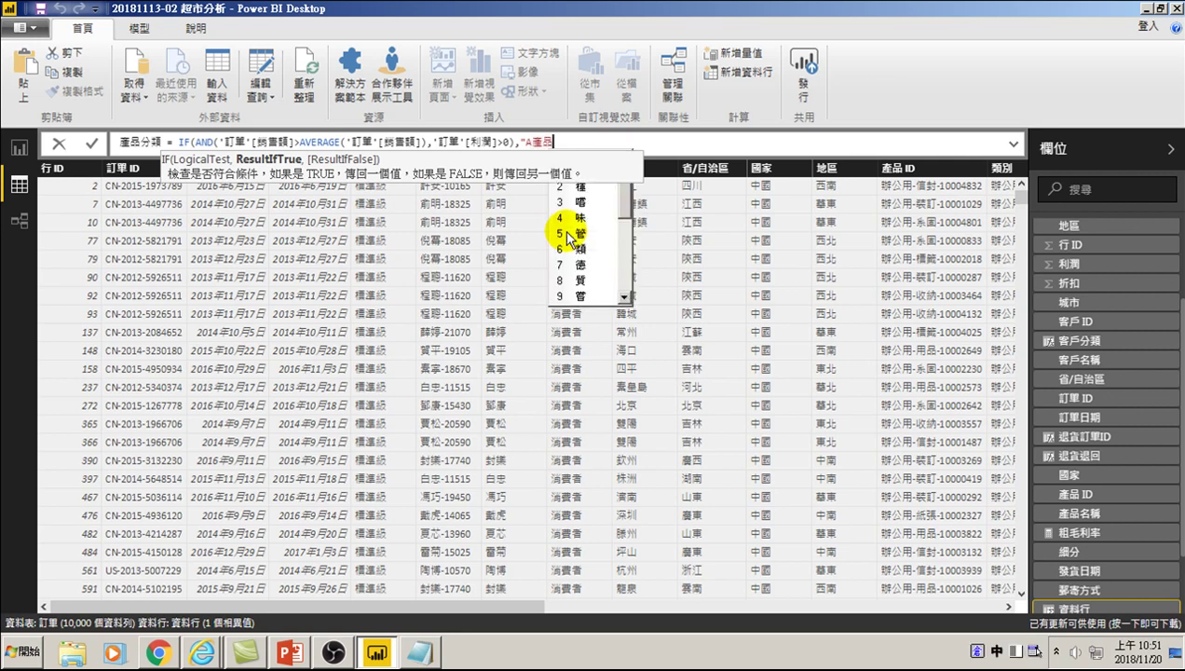
type("\",")
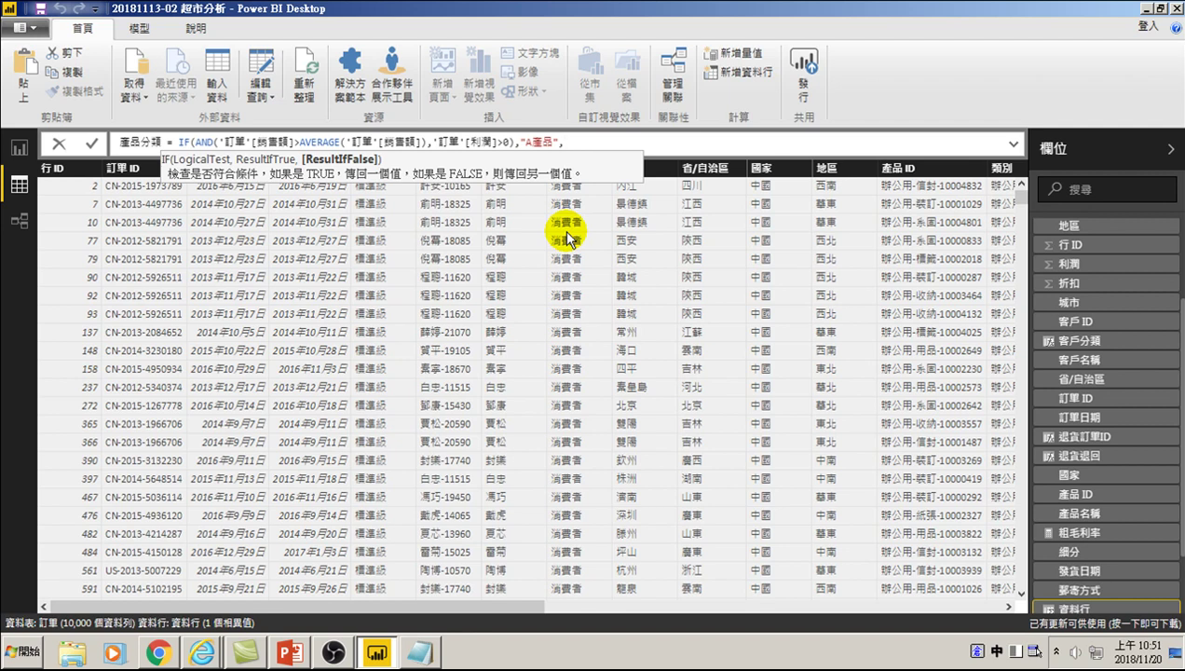
type("if(")
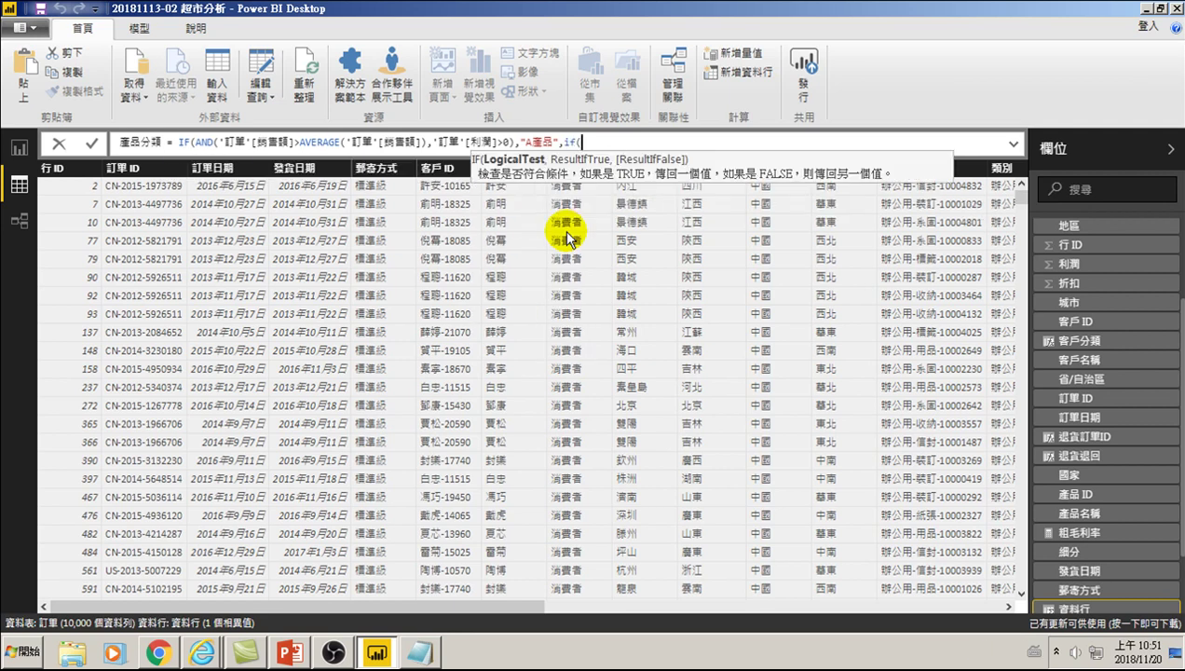
key("BackSpace")
key("Tab")
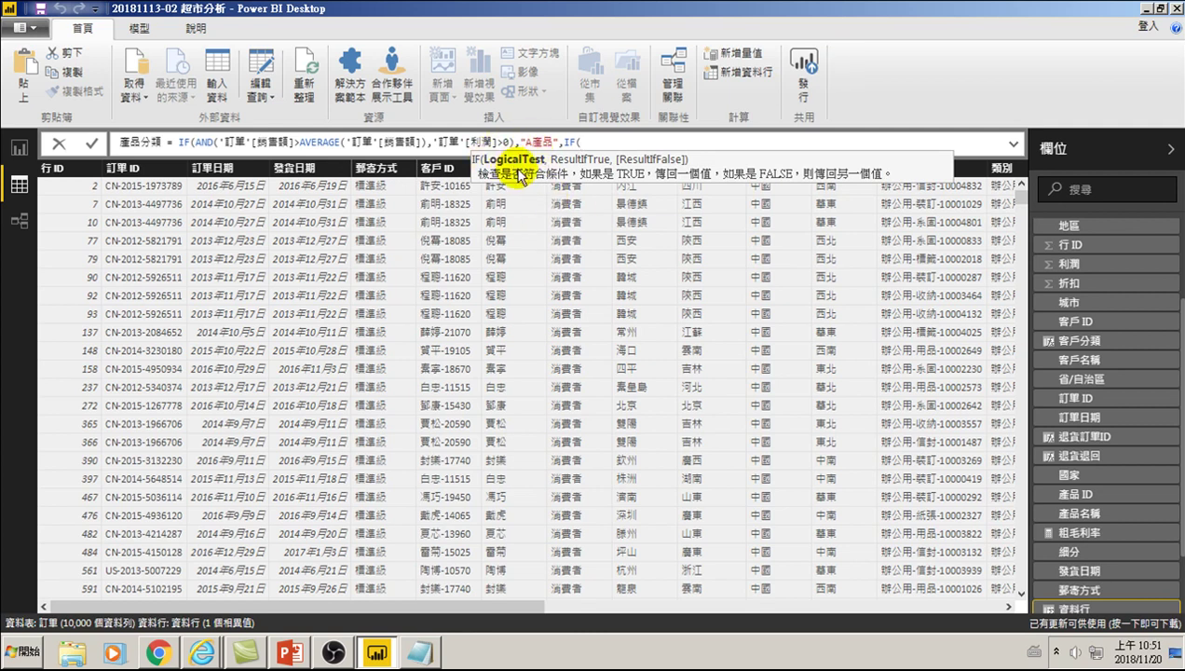
type("'")
key("Down")
key("Down")
key("Down")
key("Down")
key("Tab")
Complete the nested IF with "C產品" for negative profit, otherwise "一般產品", adding the missing comma
type(",")
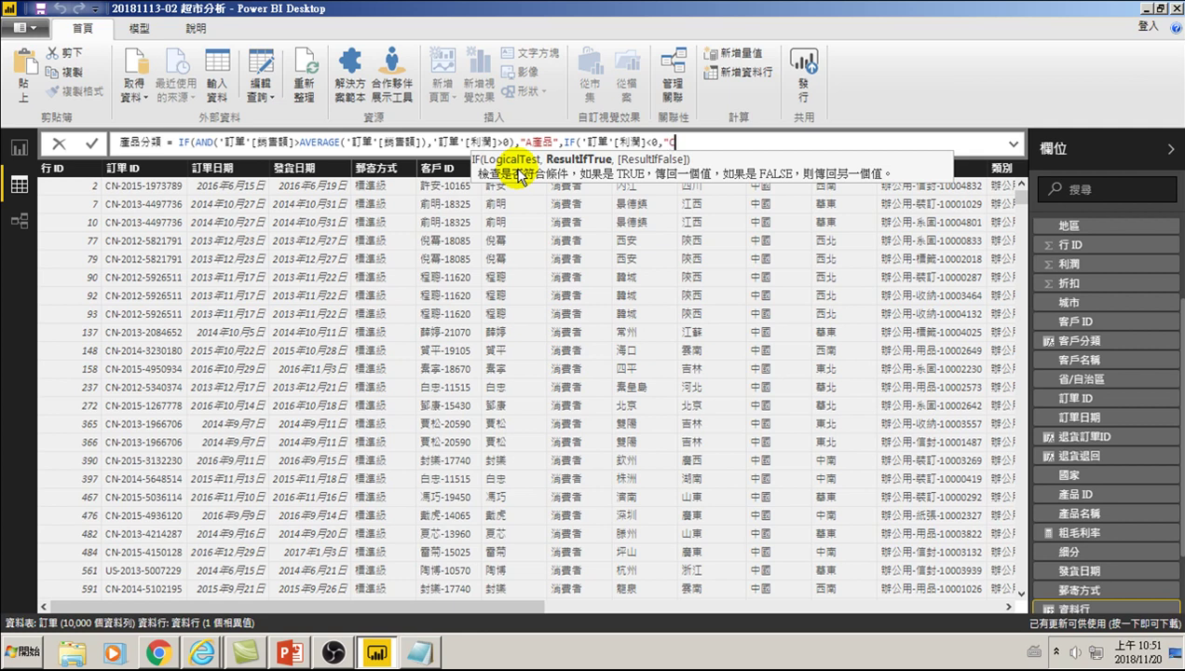
key("ctrl+space")
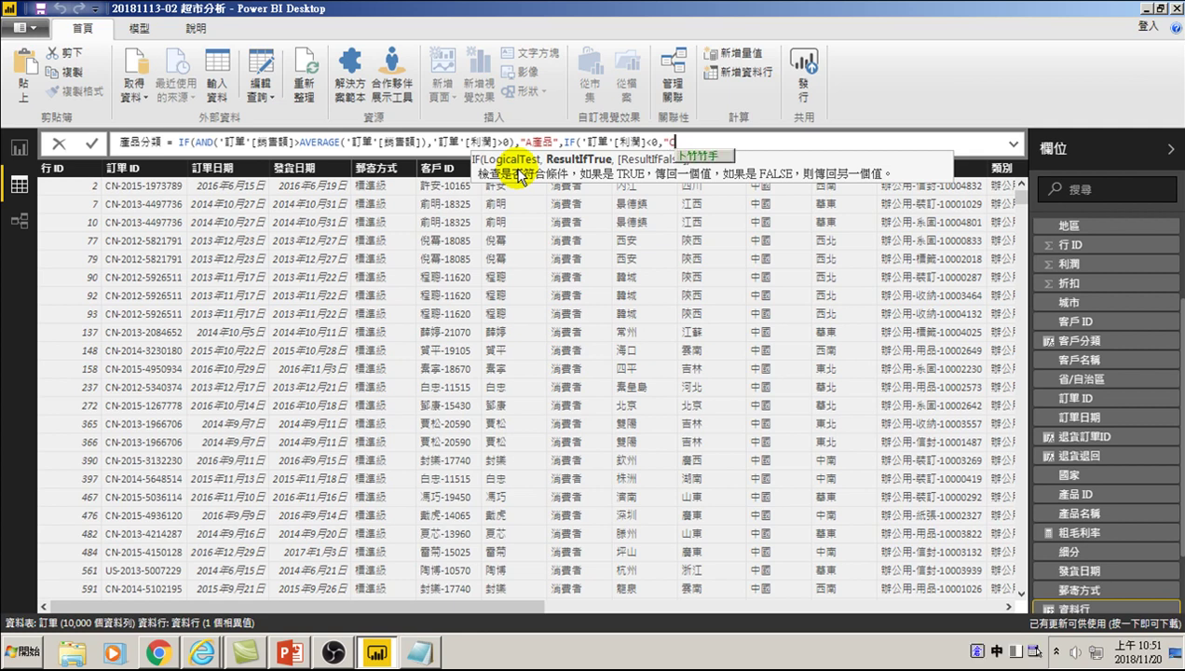
type("產品\"")
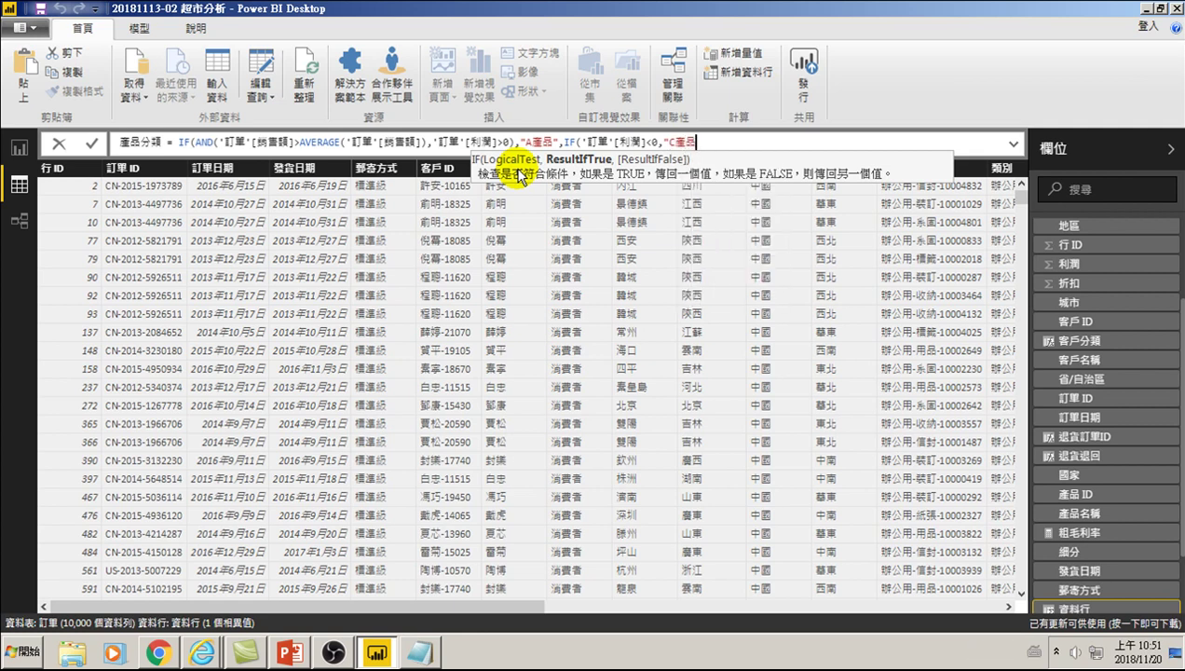
type(",")
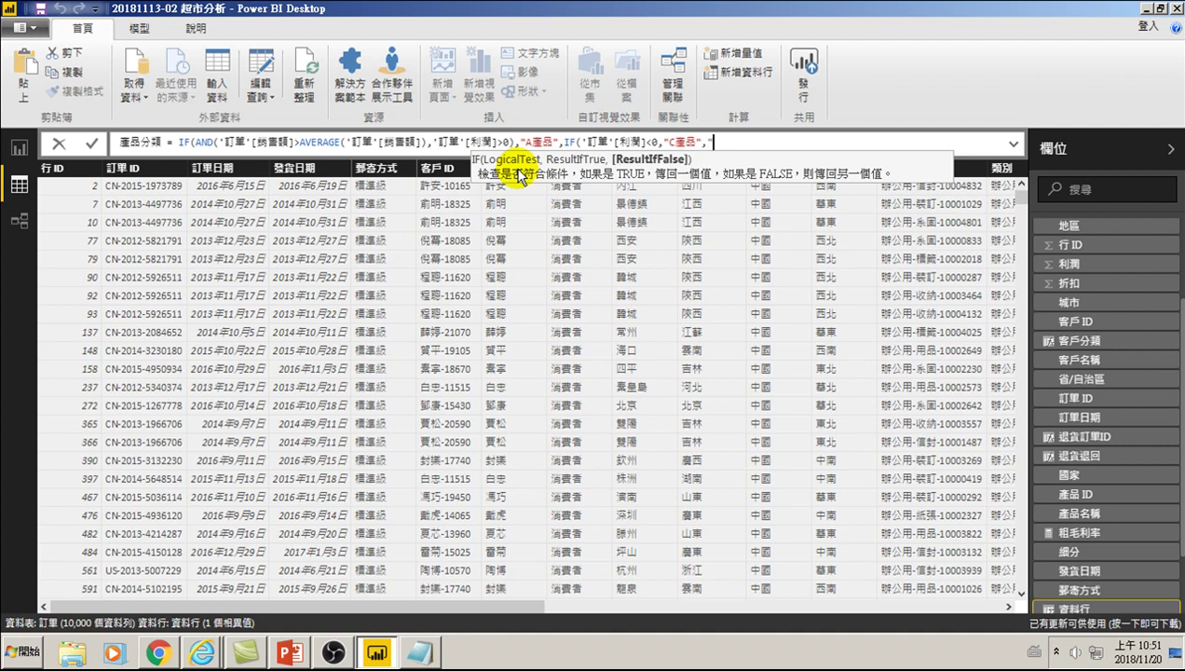
type("一")
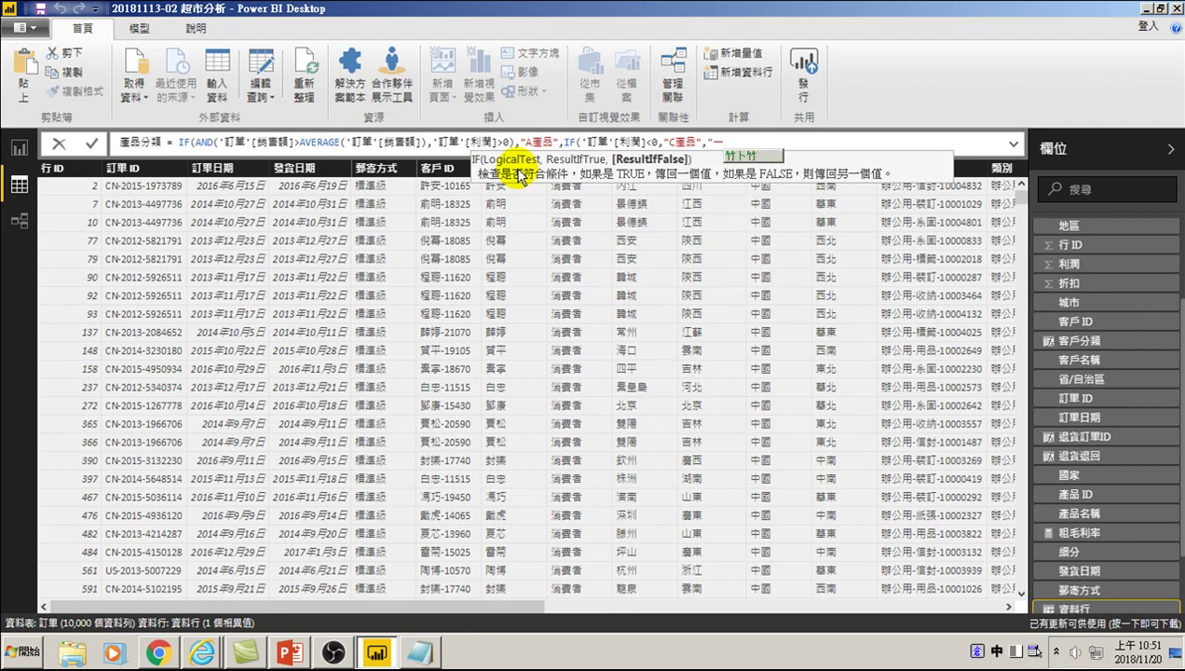
type("般產")
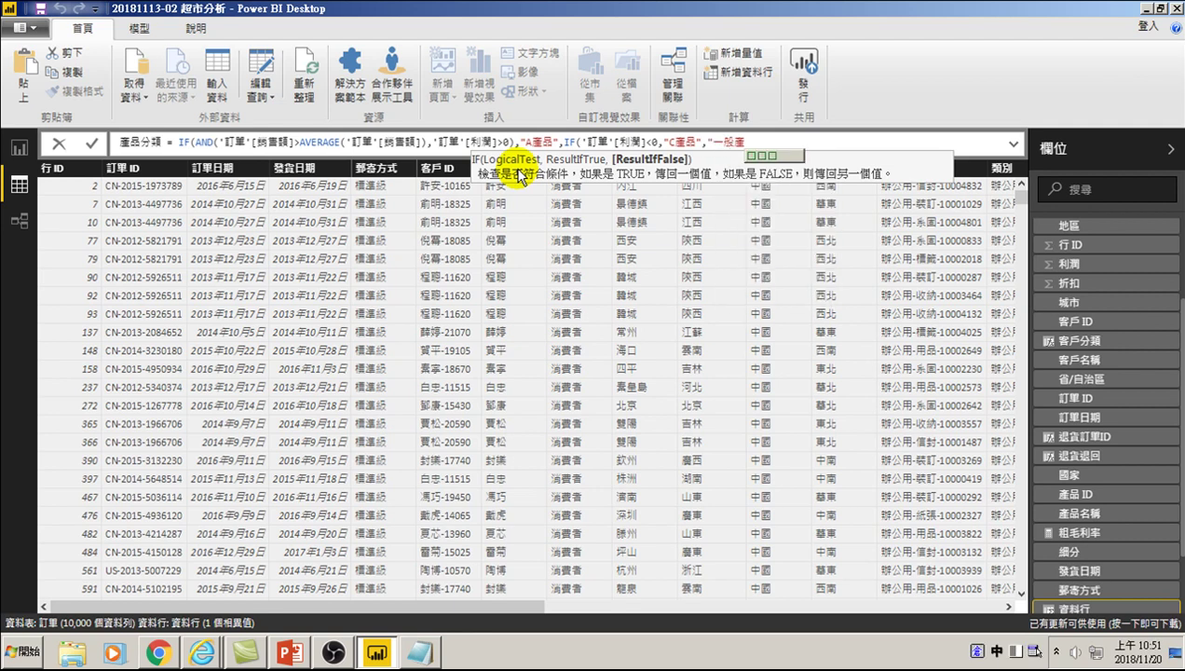
type("品\"")
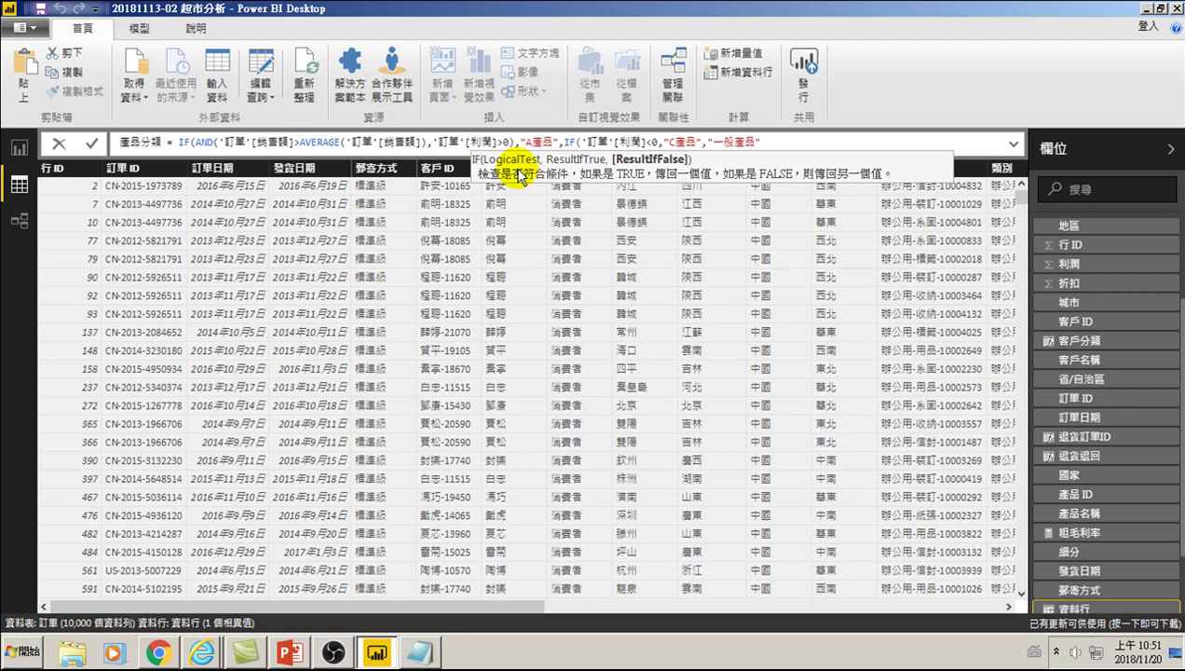
type(")")
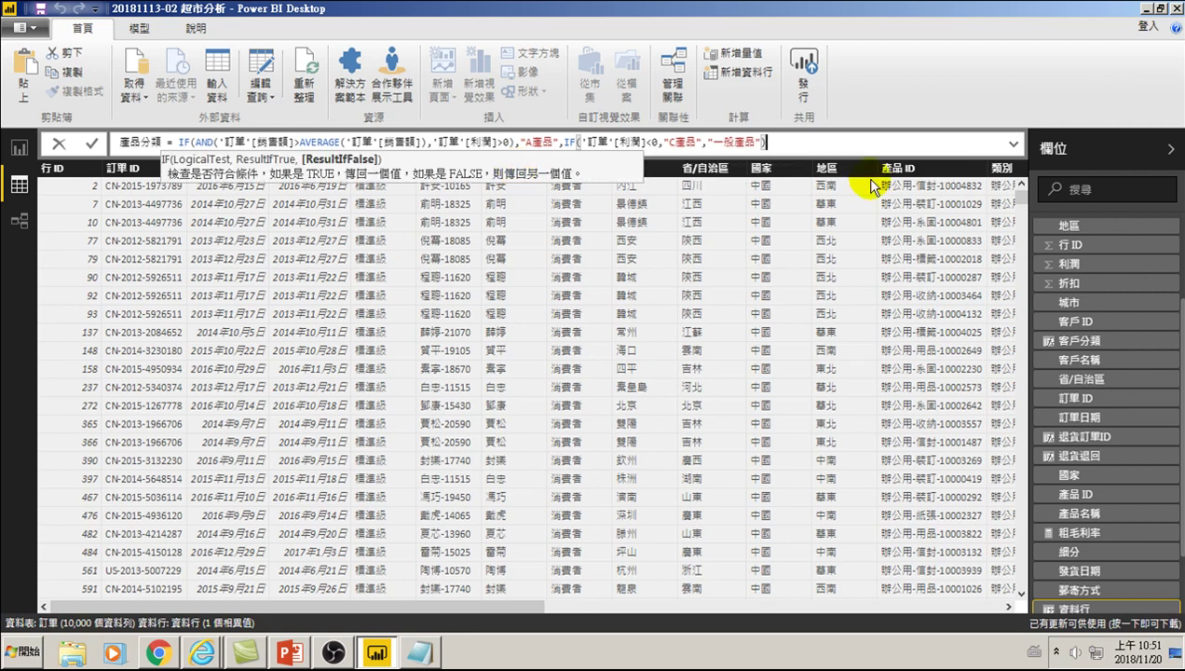
left_click(559, 142)
type(",")
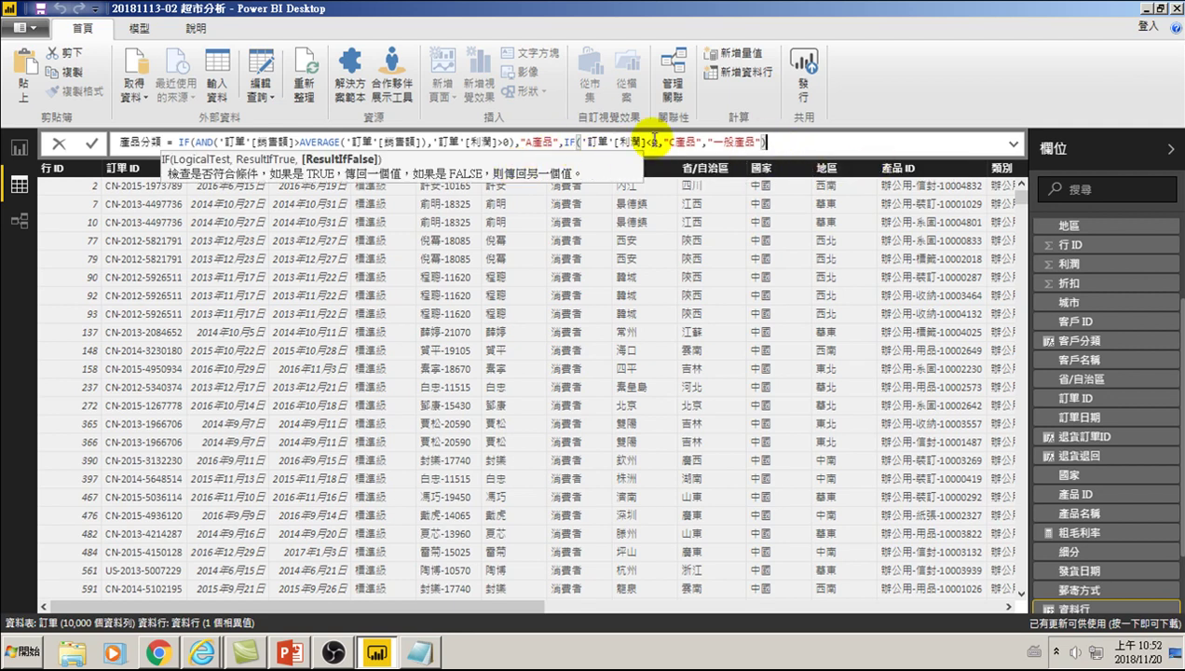
type(")")
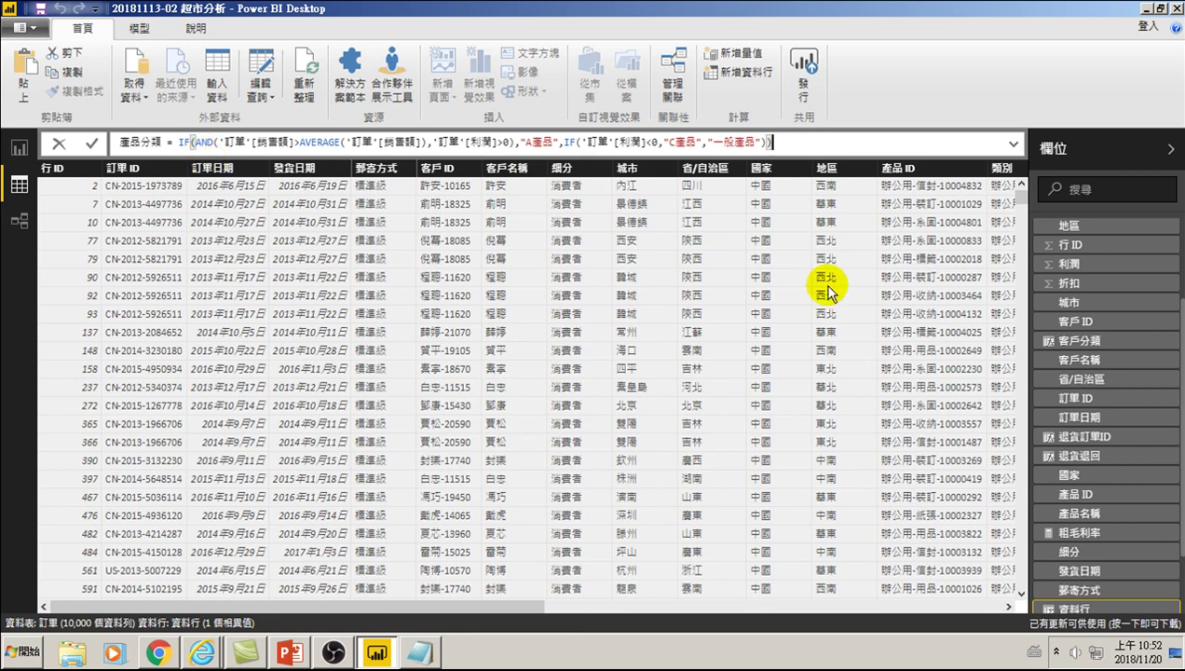
Commit the 產品分類 column, review its A產品 and 一般產品 values, then return to Report view
key("Return")
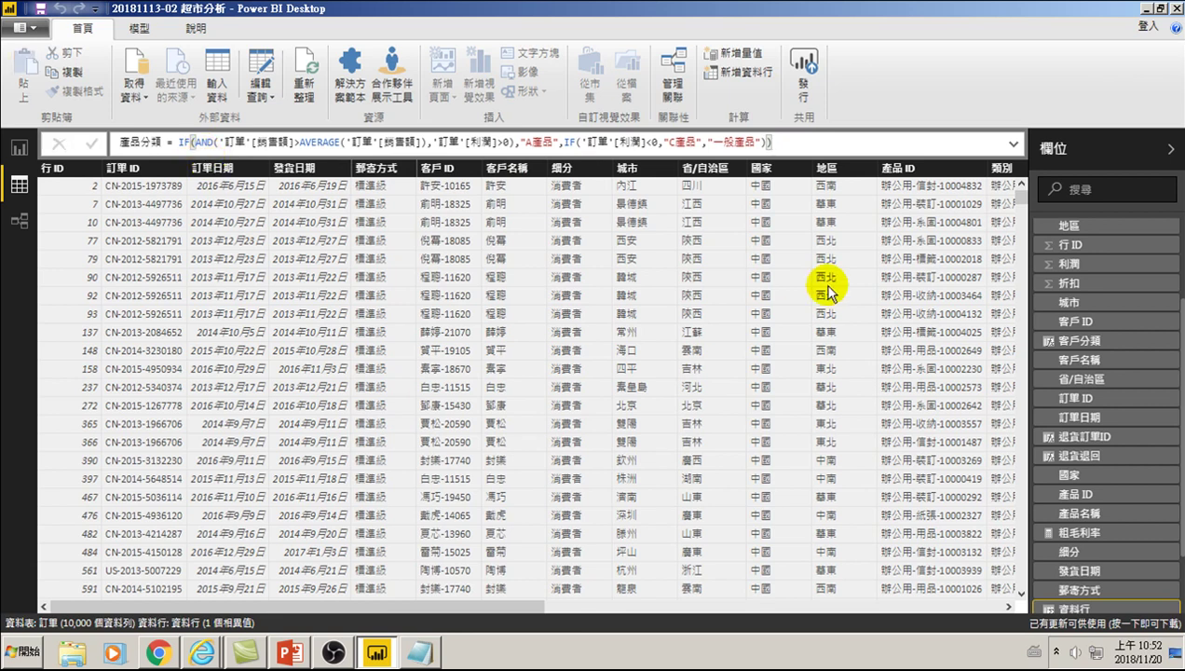
mouse_move(515, 607)
left_mouse_down()
mouse_move(869, 611)
mouse_move(1005, 594)
left_mouse_up()
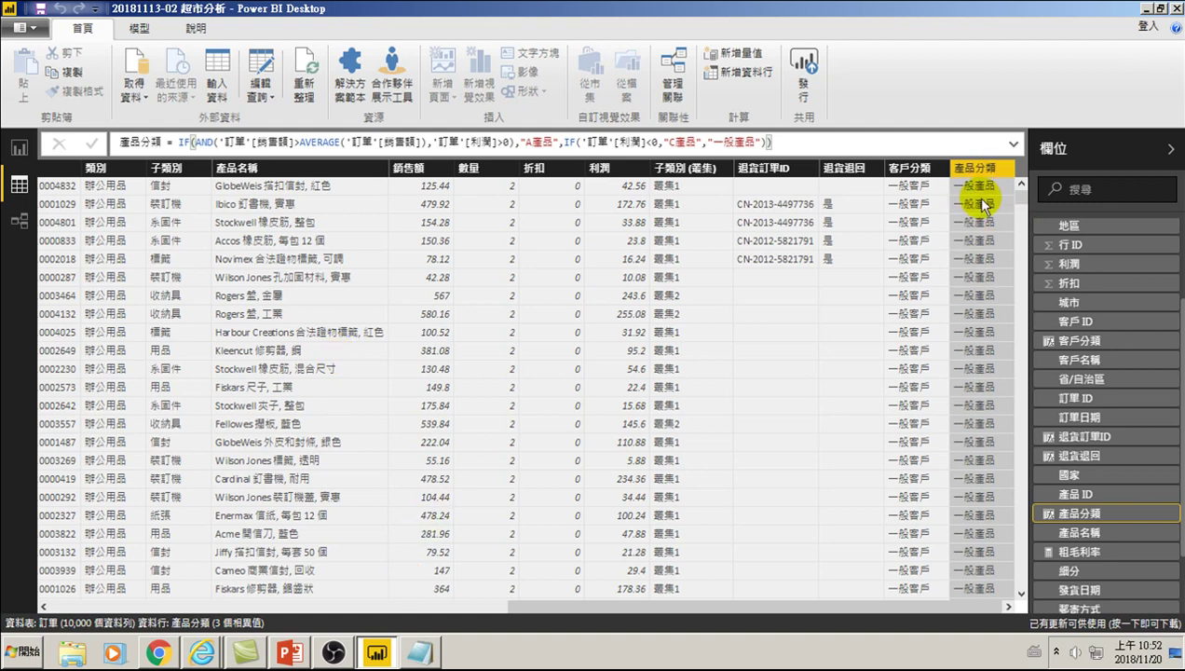
scroll(970, 317, "down", 3)
scroll(960, 337, "down", 3)
scroll(941, 335, "down", 3)
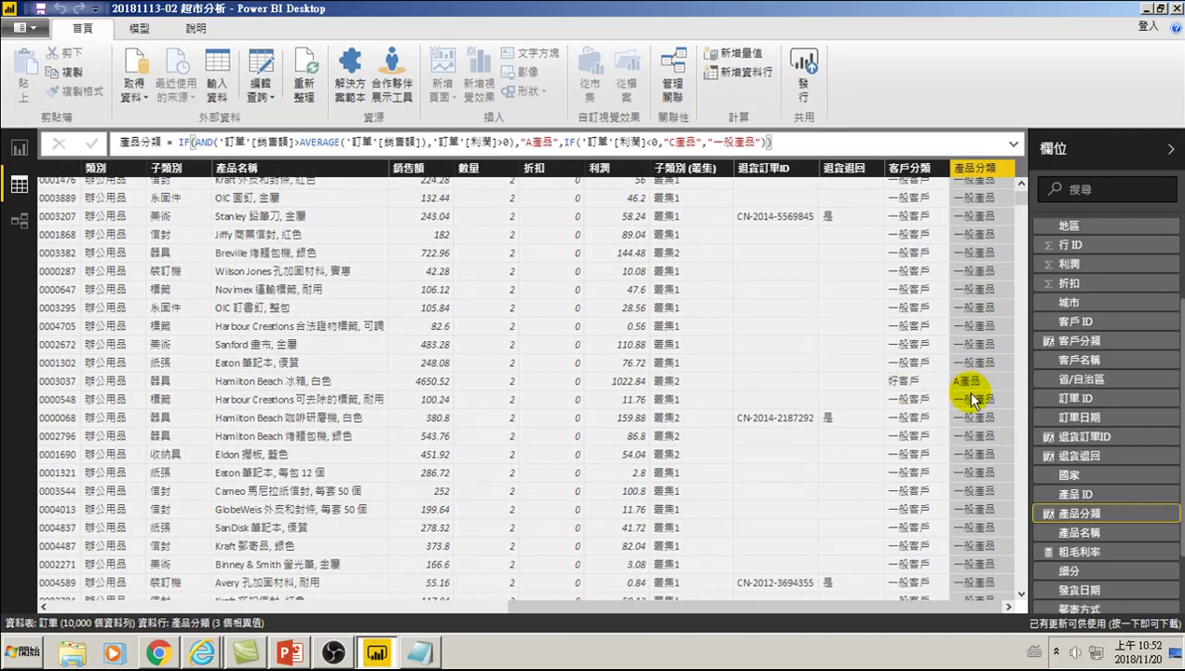
left_click(19, 148)
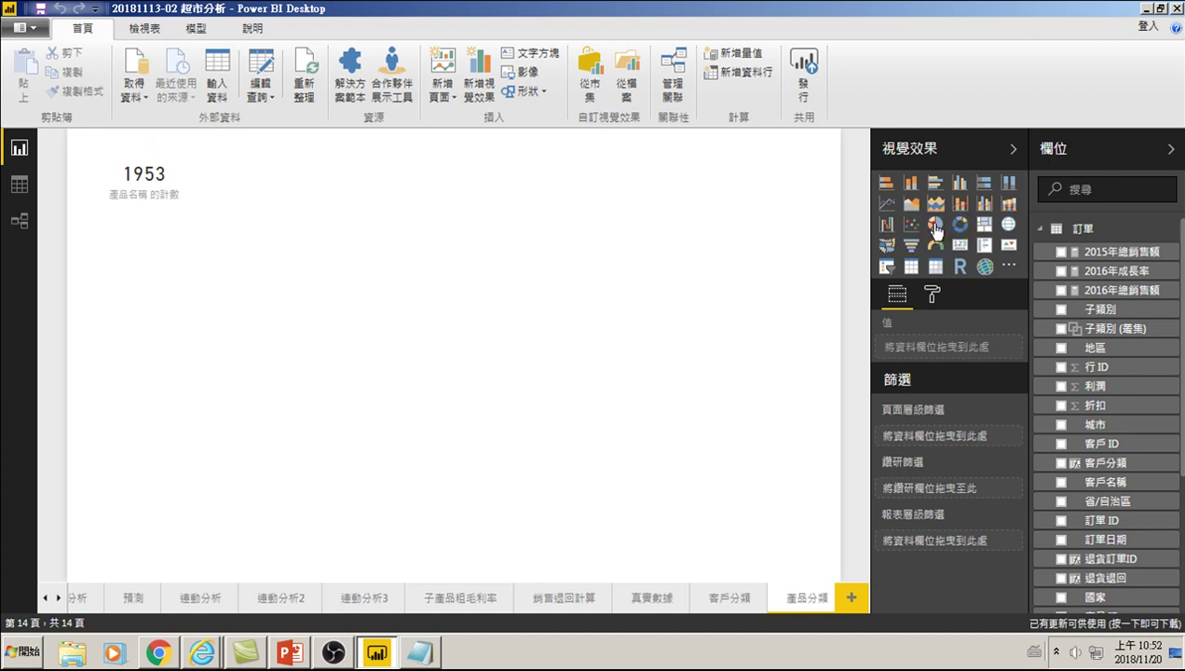
Add a pie chart with 產品分類 as the legend and 銷售額 as the values
left_click(936, 225)
scroll(1103, 437, "down", 2)
scroll(1102, 434, "up", 1)
scroll(1100, 419, "up", 1)
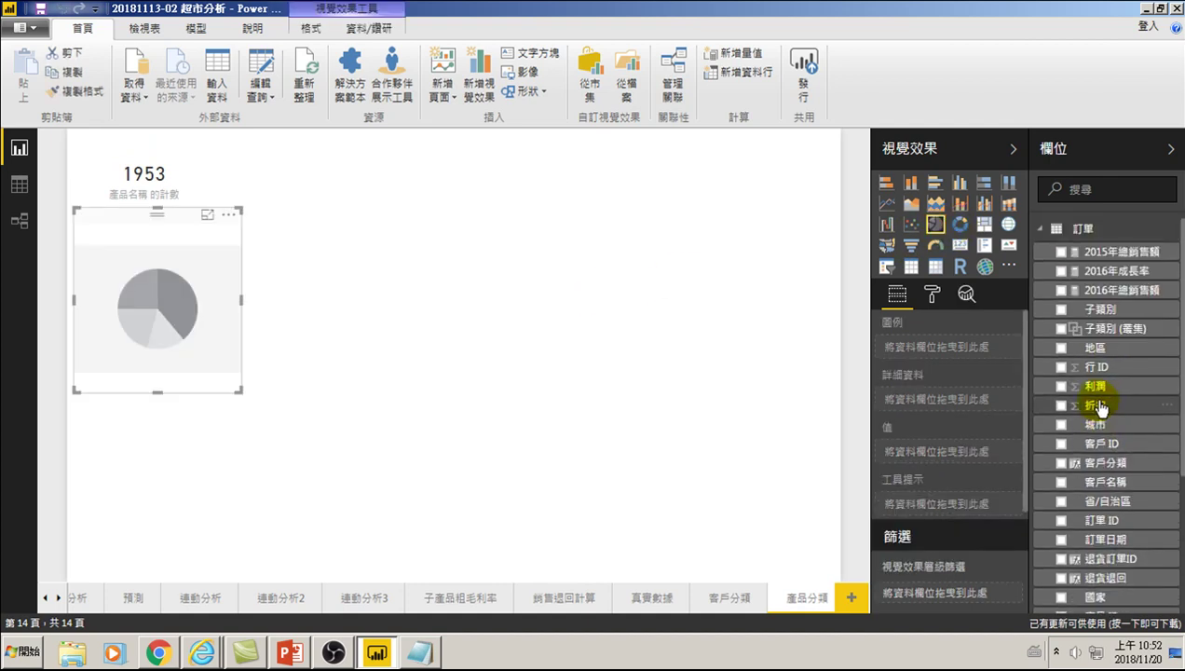
scroll(1096, 410, "down", 2)
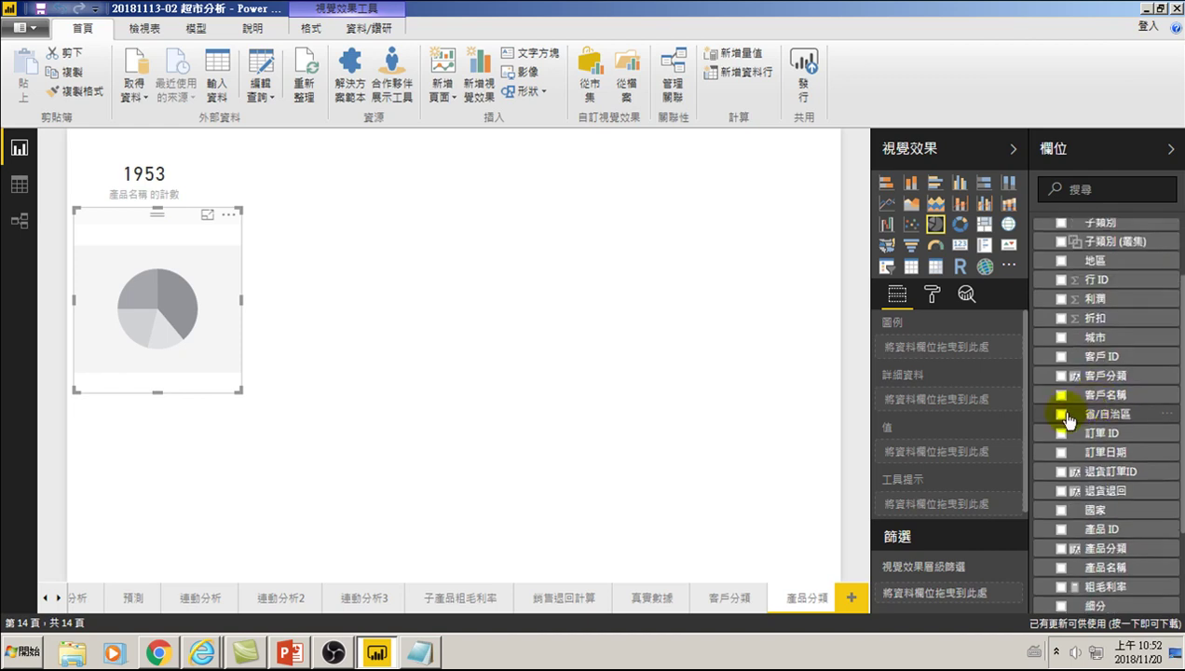
scroll(1072, 438, "down", 2)
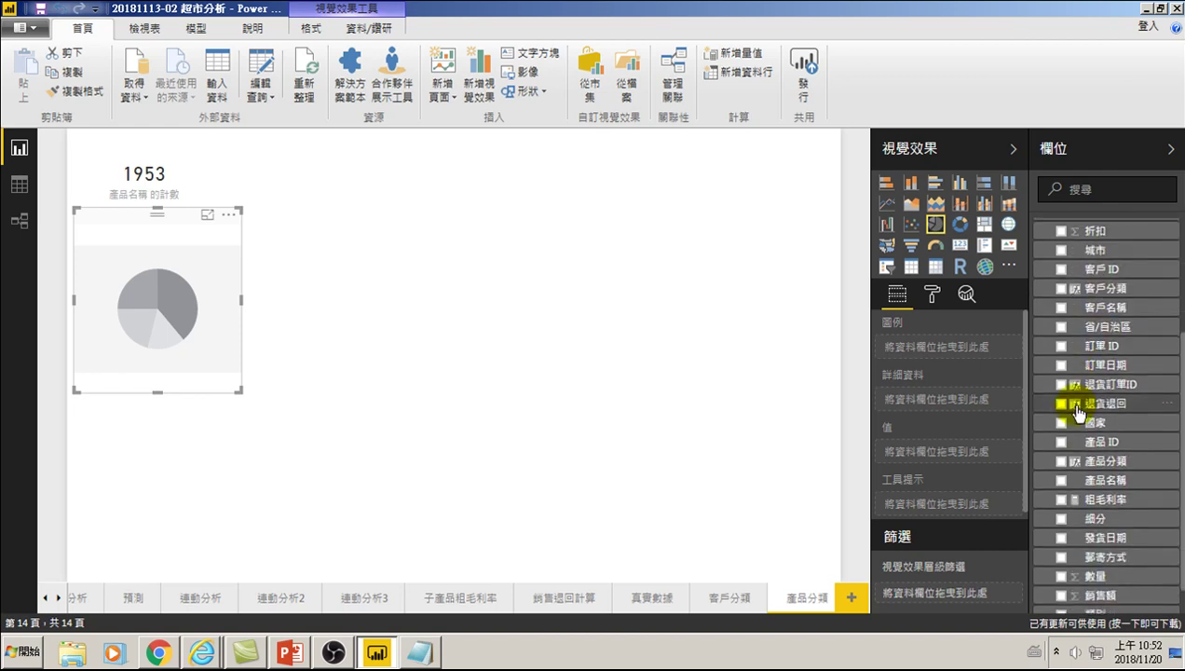
left_click(1060, 460)
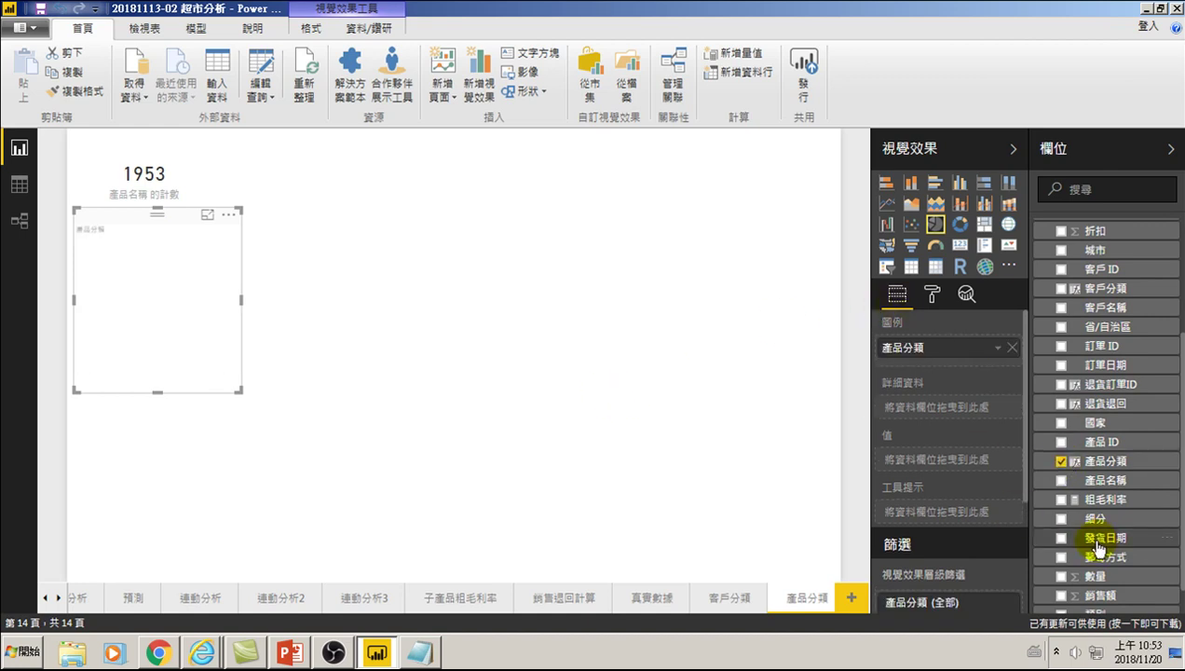
scroll(1096, 545, "down", 1)
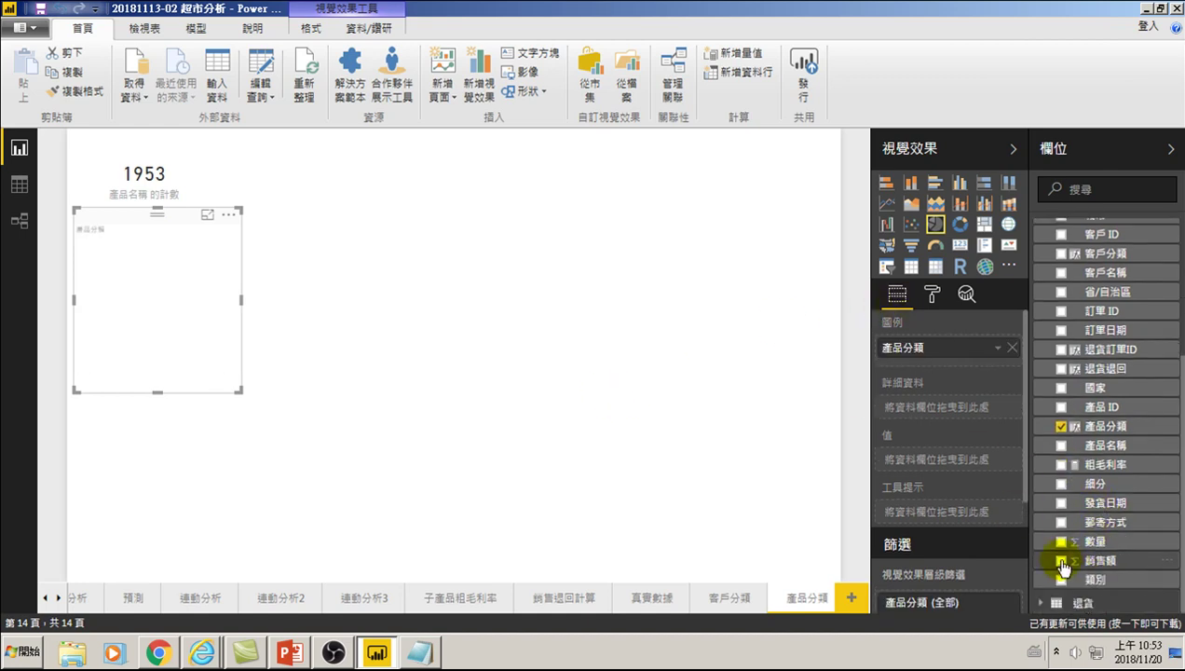
left_click(1061, 561)
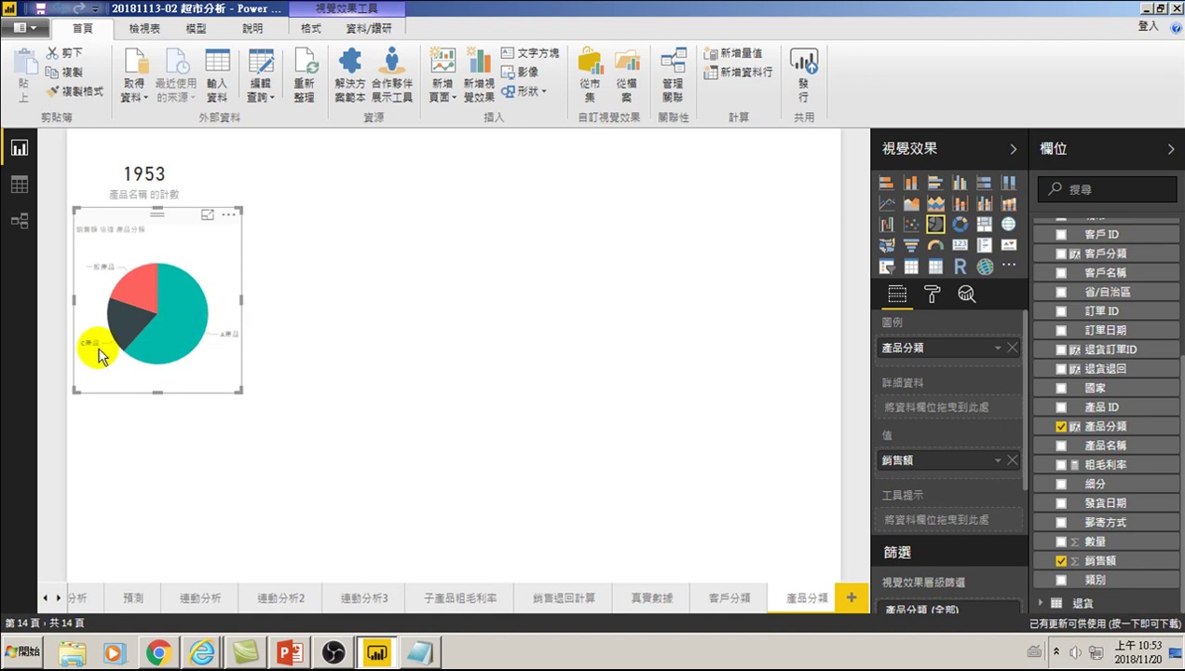
left_click(173, 337)
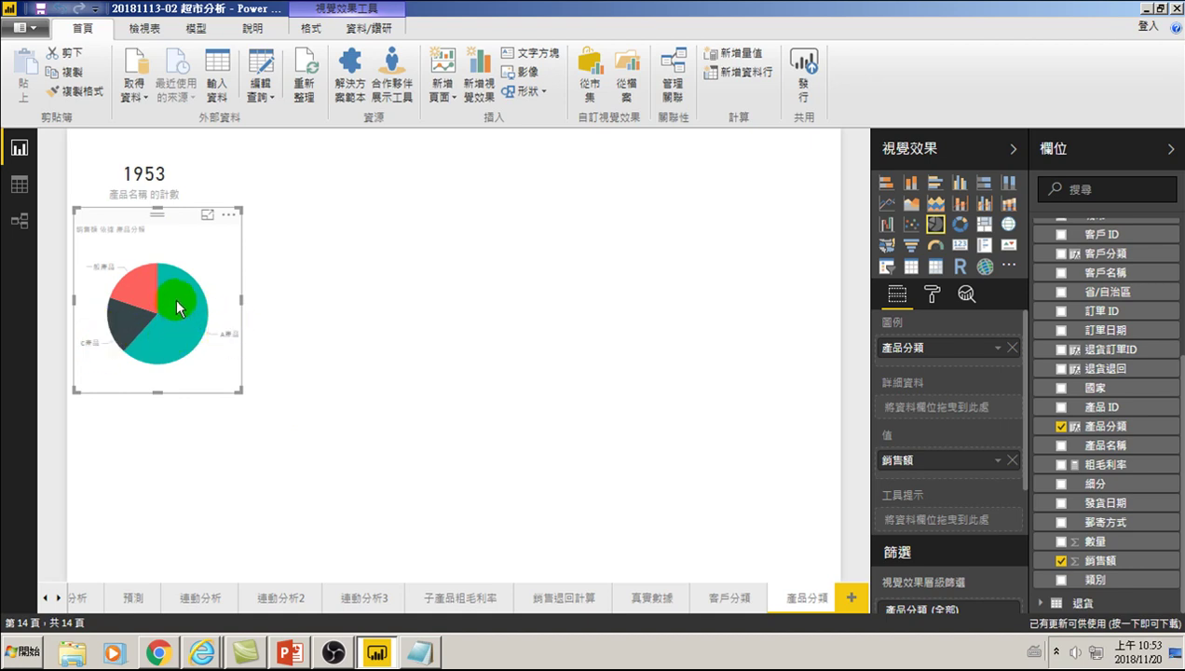
left_click(933, 295)
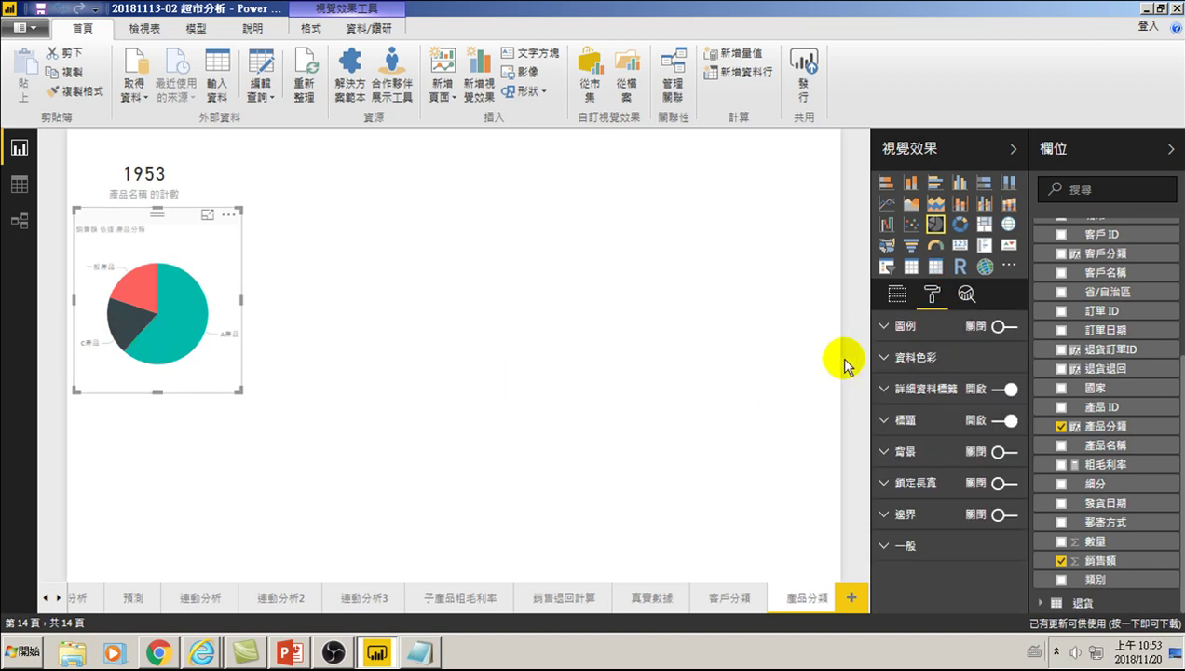
Set pie detail labels to 類別，總計百分比 with larger text, then view the 客戶分類 page
left_click(885, 390)
left_click(990, 421)
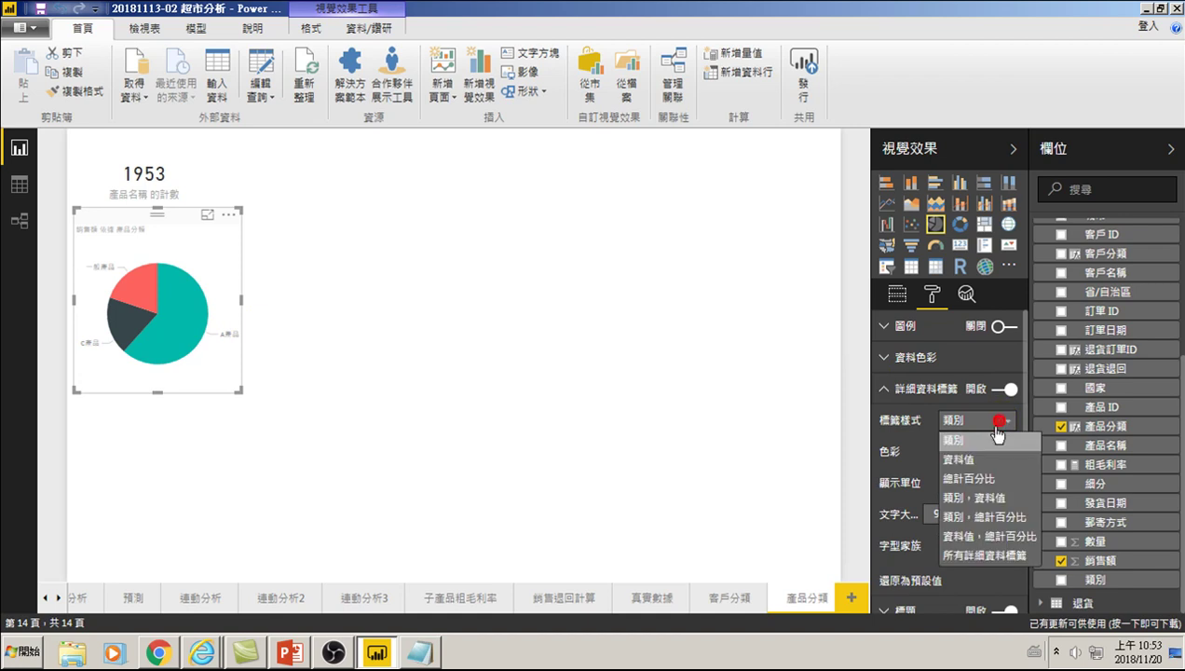
left_click(966, 520)
left_click_drag(964, 548, 973, 548)
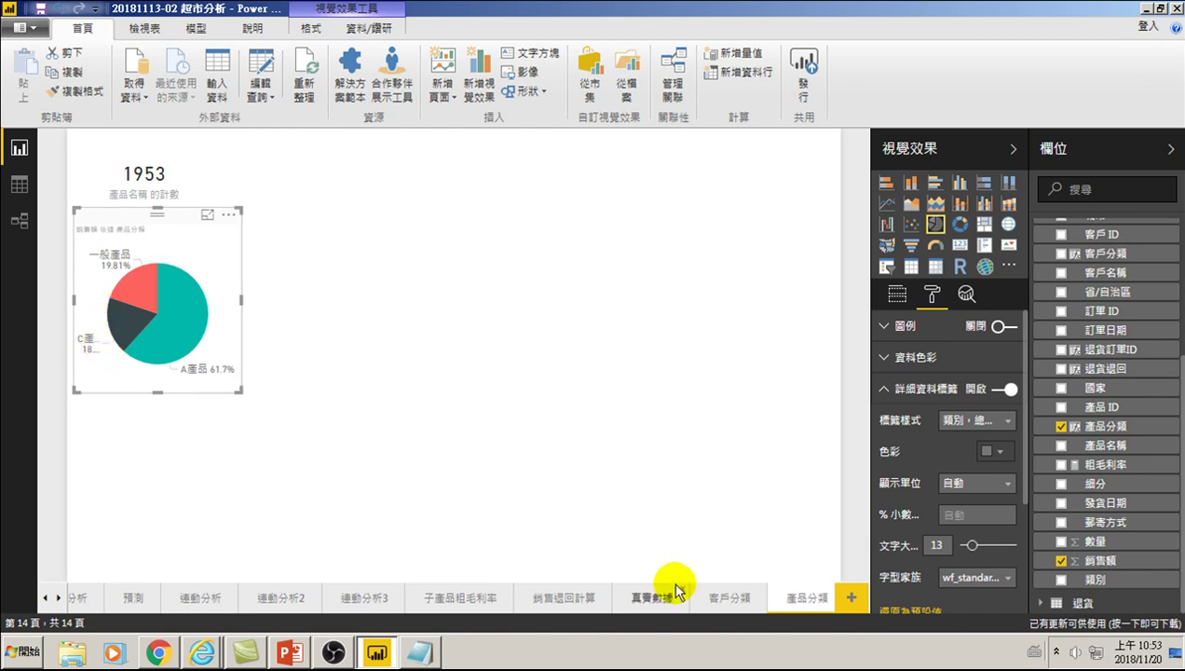
left_click(732, 597)
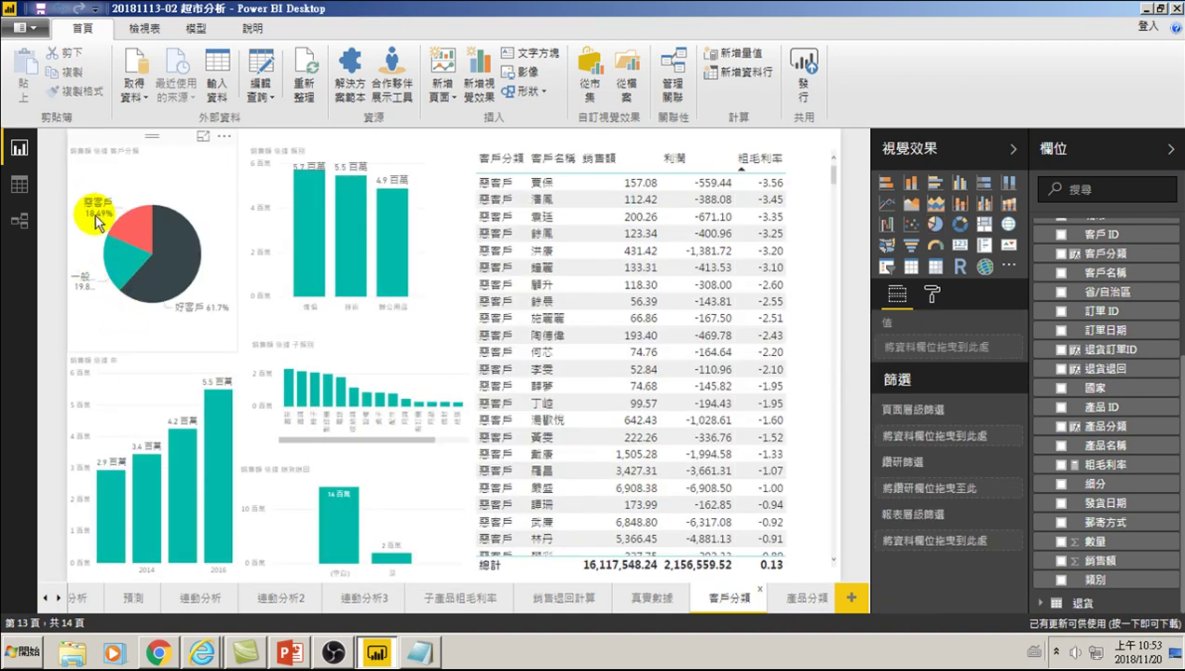
On the 產品分類 page, enlarge the pie chart and then shrink it back down
left_click(805, 599)
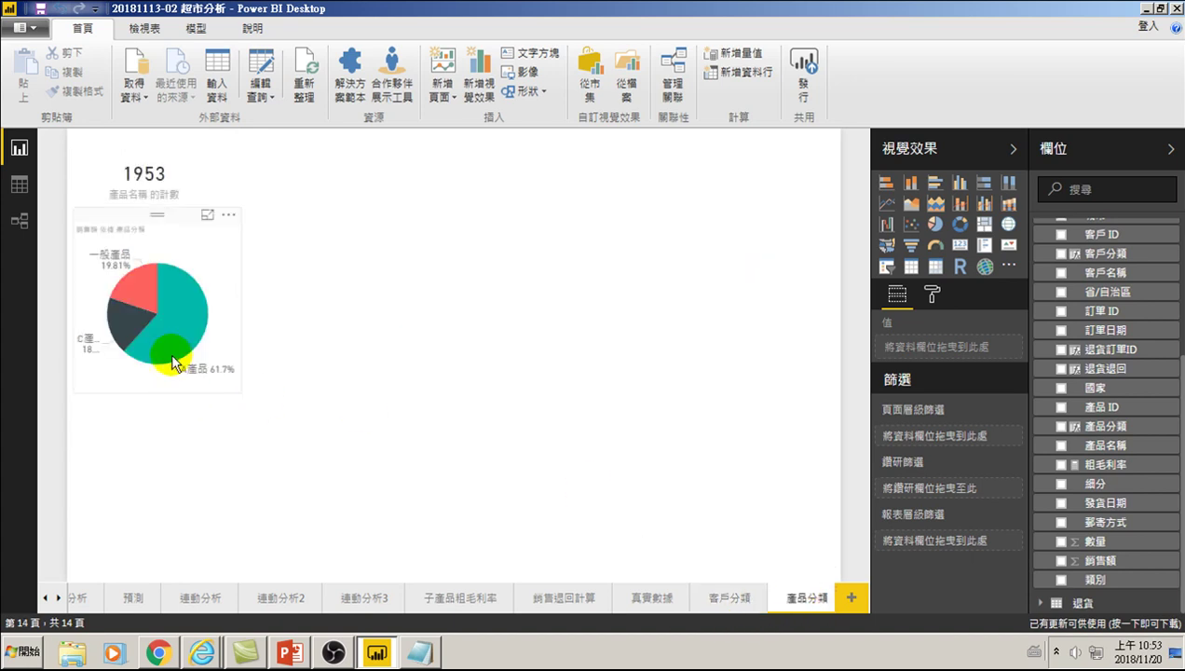
left_click(213, 277)
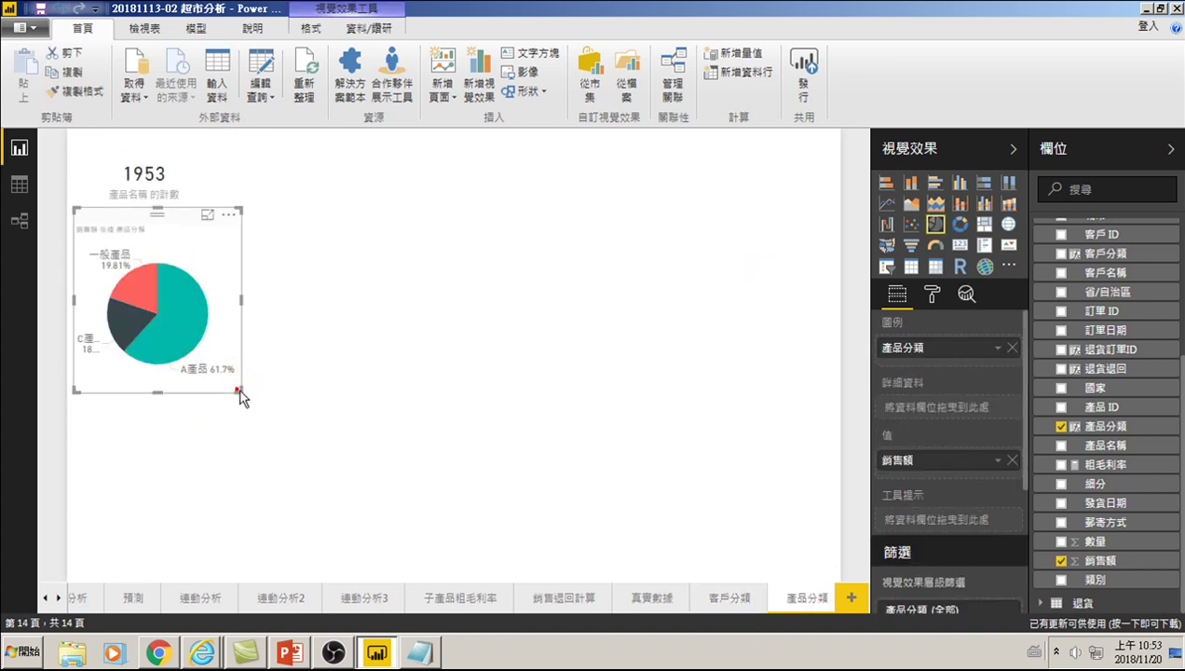
left_click_drag(241, 392, 335, 419)
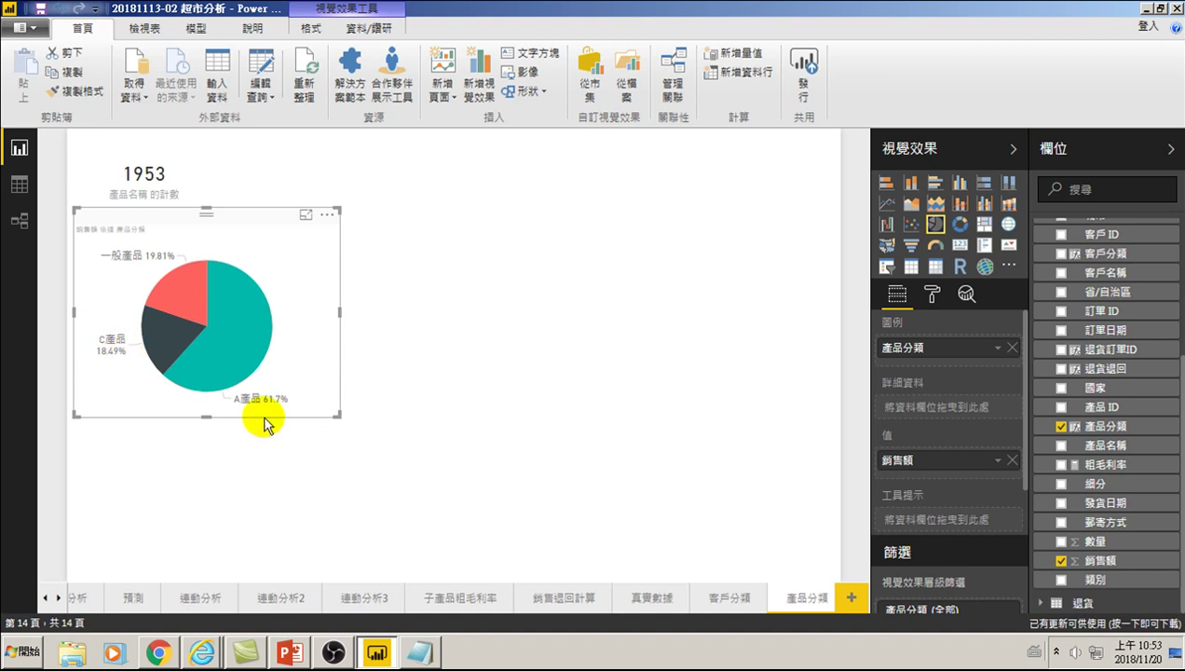
mouse_move(335, 421)
left_mouse_down()
mouse_move(250, 391)
mouse_move(258, 397)
left_mouse_up()
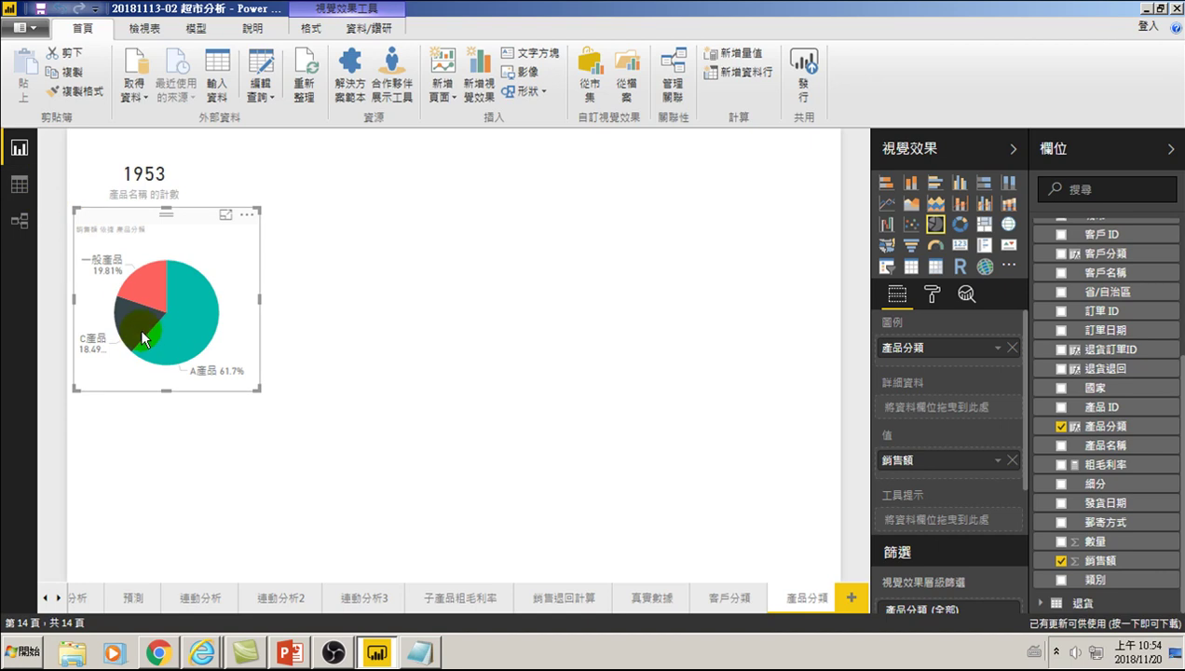
mouse_move(110, 306)
left_mouse_down()
mouse_move(118, 326)
mouse_move(145, 335)
left_mouse_up()
Check the 產品分類 column's nested IF formula in the 訂單 table's Data view
left_click(18, 185)
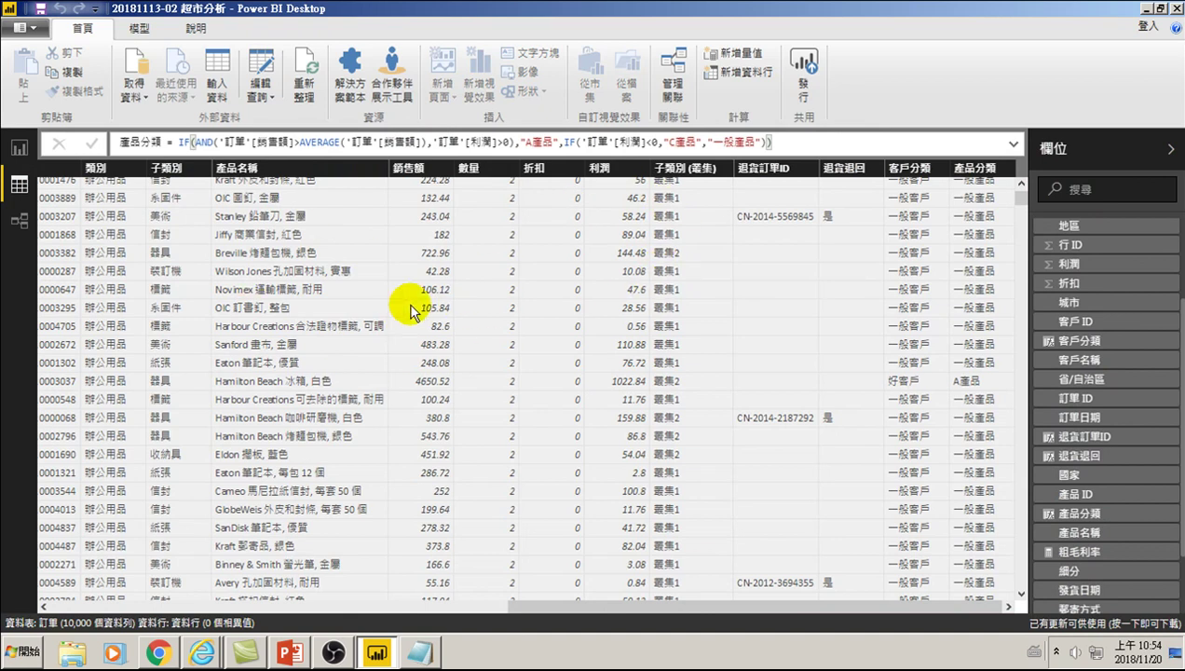
scroll(401, 303, "up", 3)
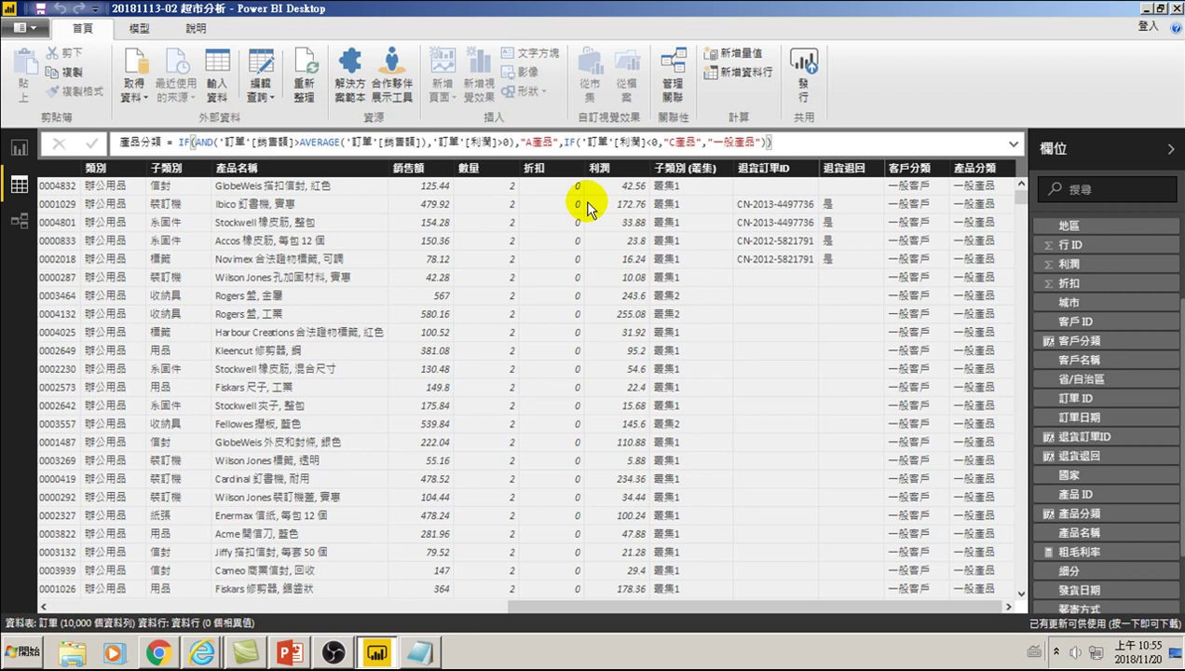
Back on the report canvas, deselect the pie and create a column chart with 訂單日期 as axis
left_click(19, 147)
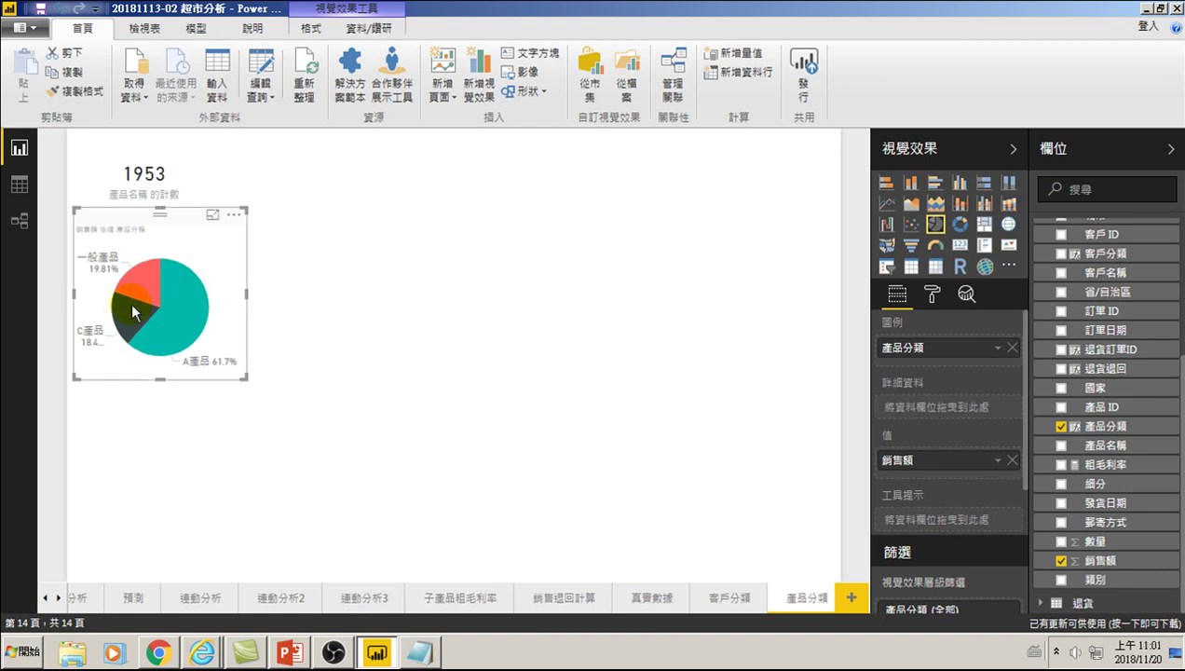
left_click(139, 415)
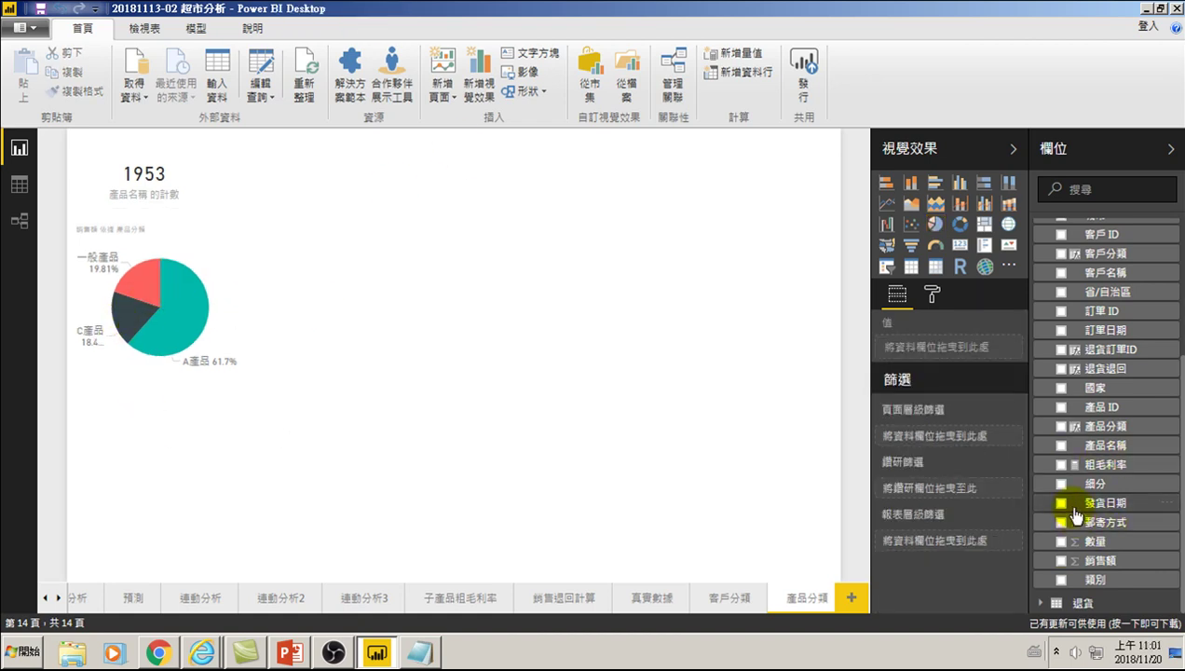
left_click(1071, 330)
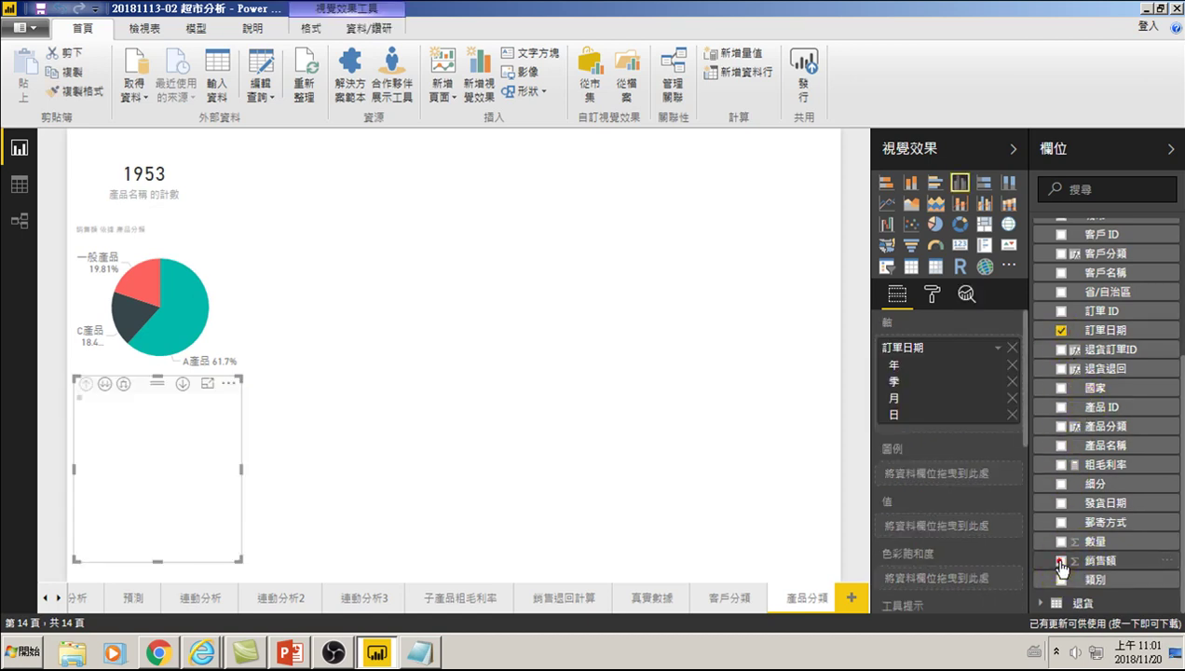
Plot 銷售額 as the column values and turn on the column chart's data labels
left_click(1062, 561)
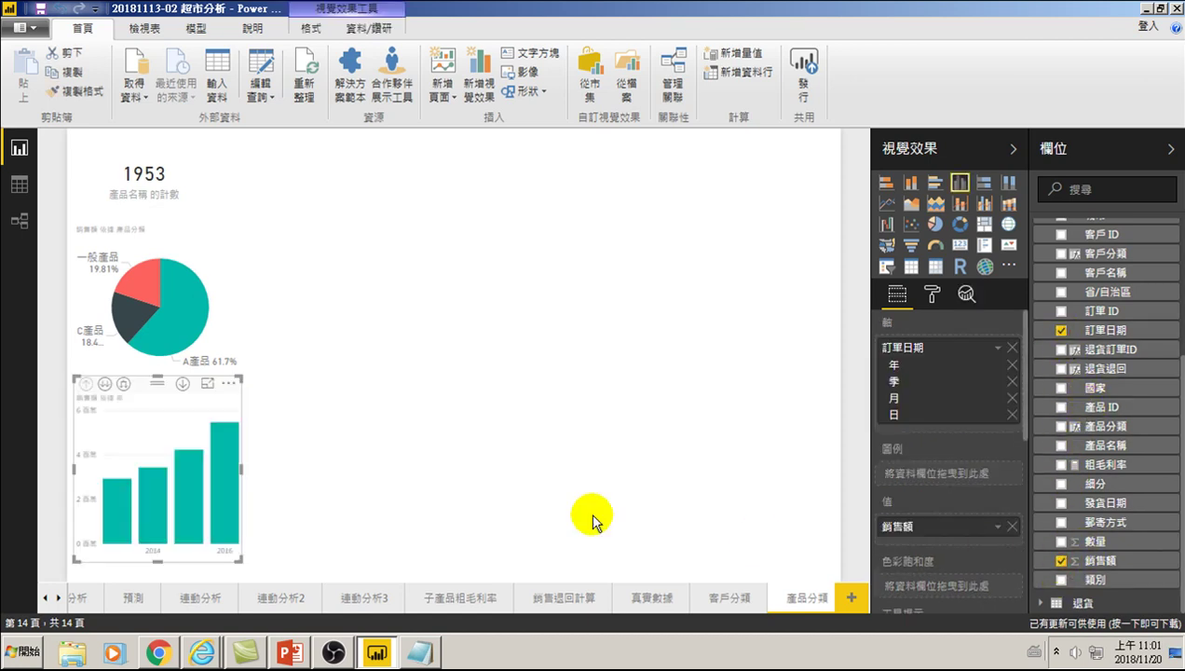
left_click(131, 316)
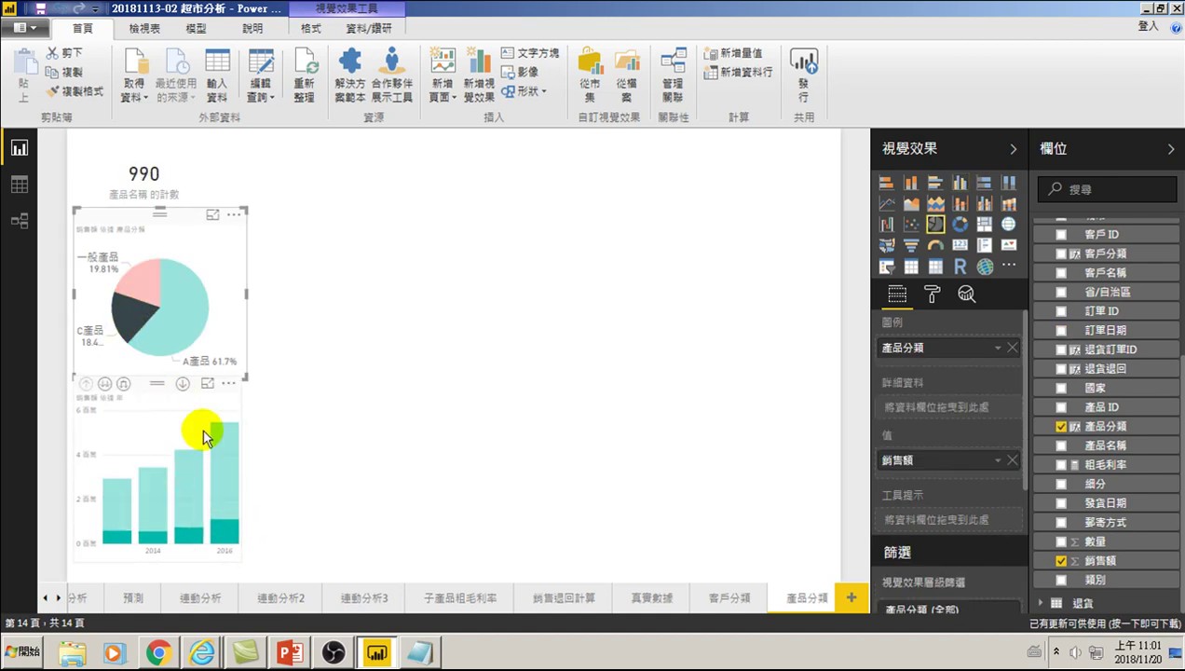
left_click(156, 396)
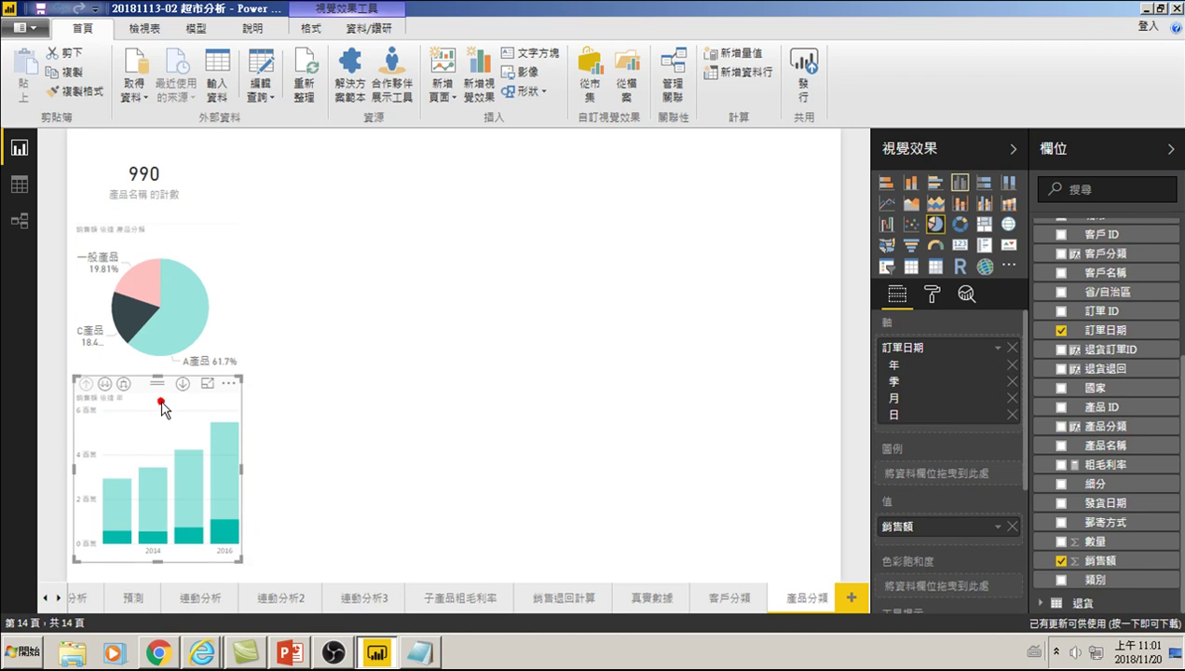
left_click(933, 296)
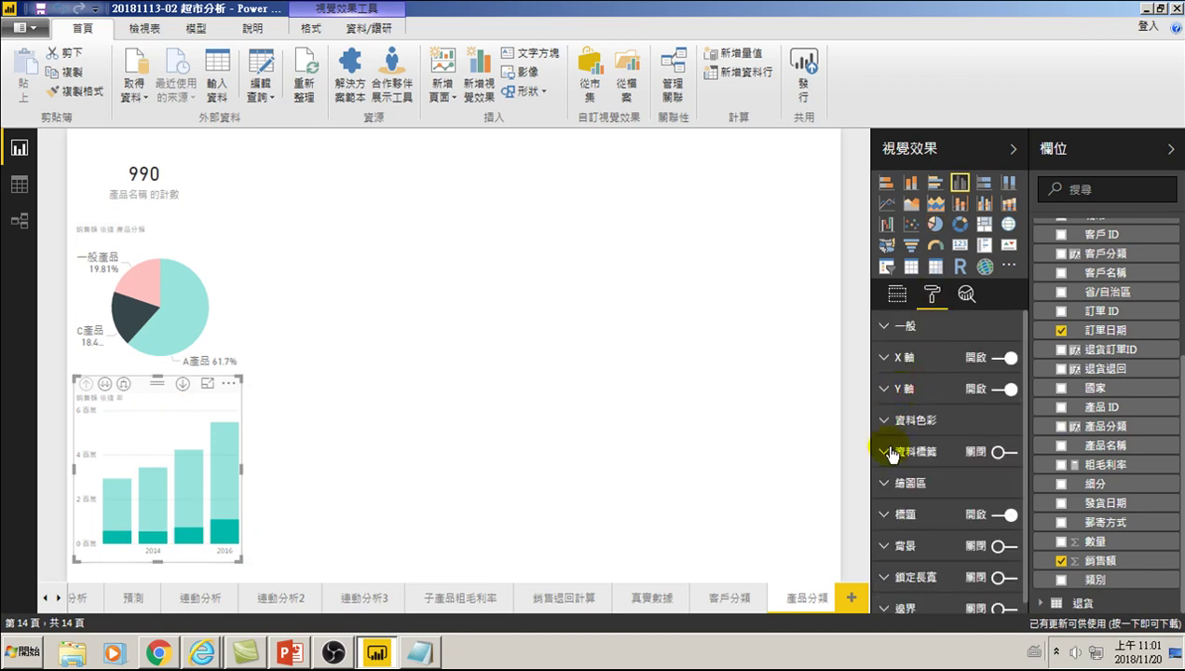
left_click(973, 456)
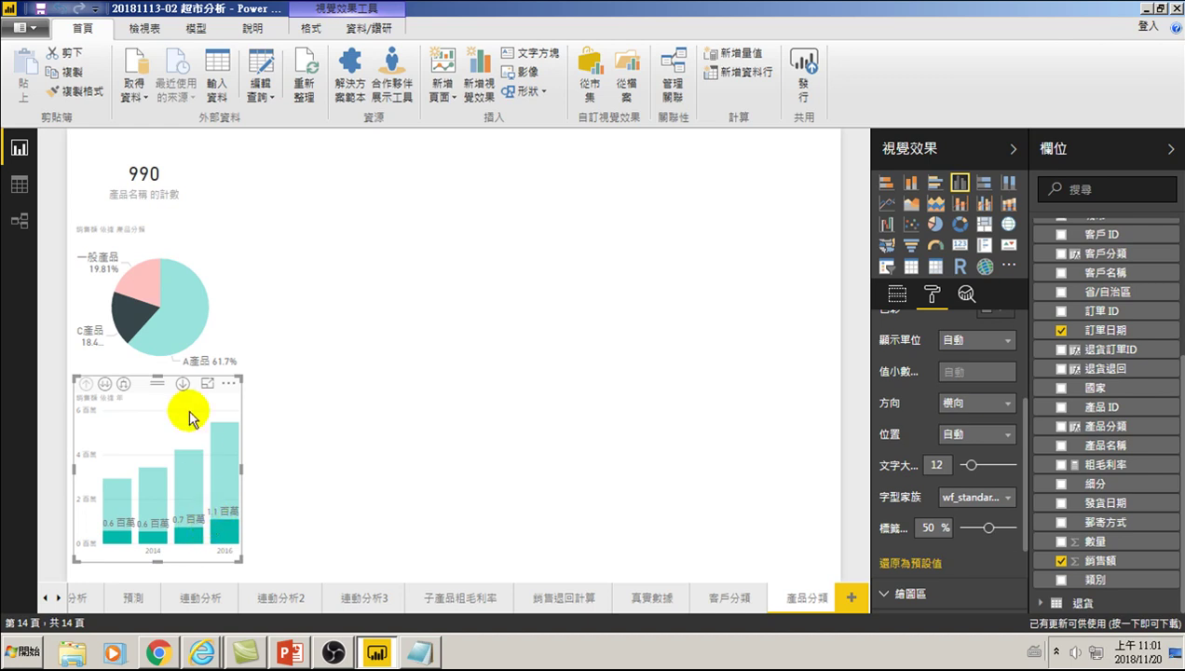
Toggle the C產品 pie slice on and off to confirm it cross-filters the yearly columns
left_click(135, 319)
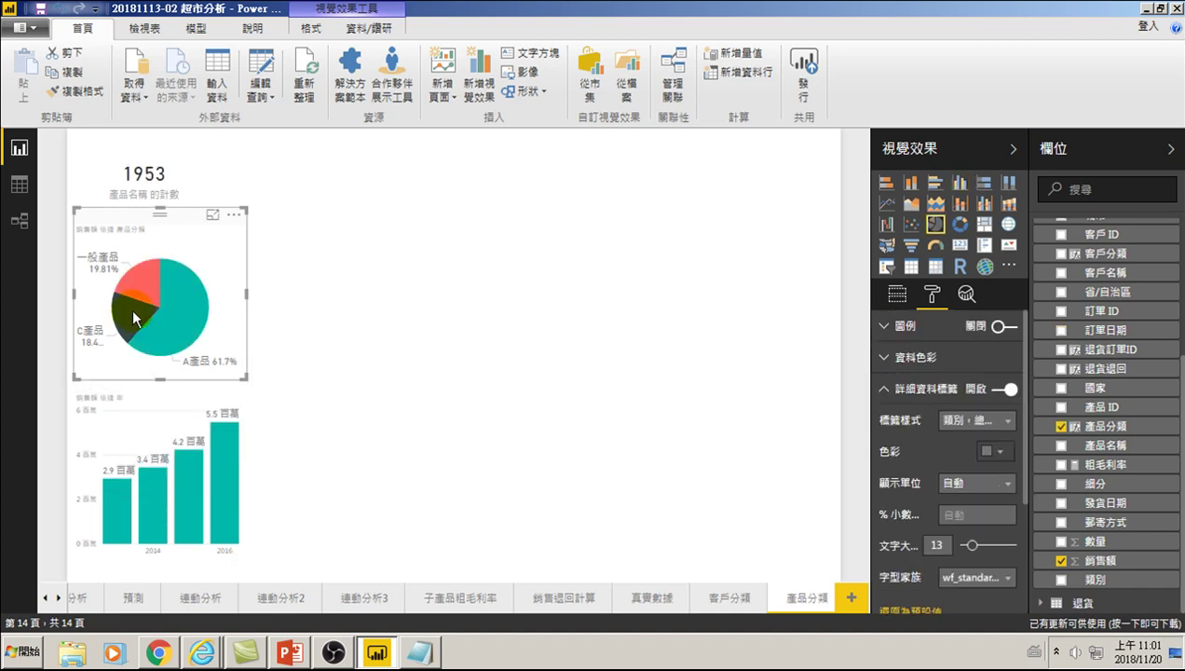
mouse_move(158, 466)
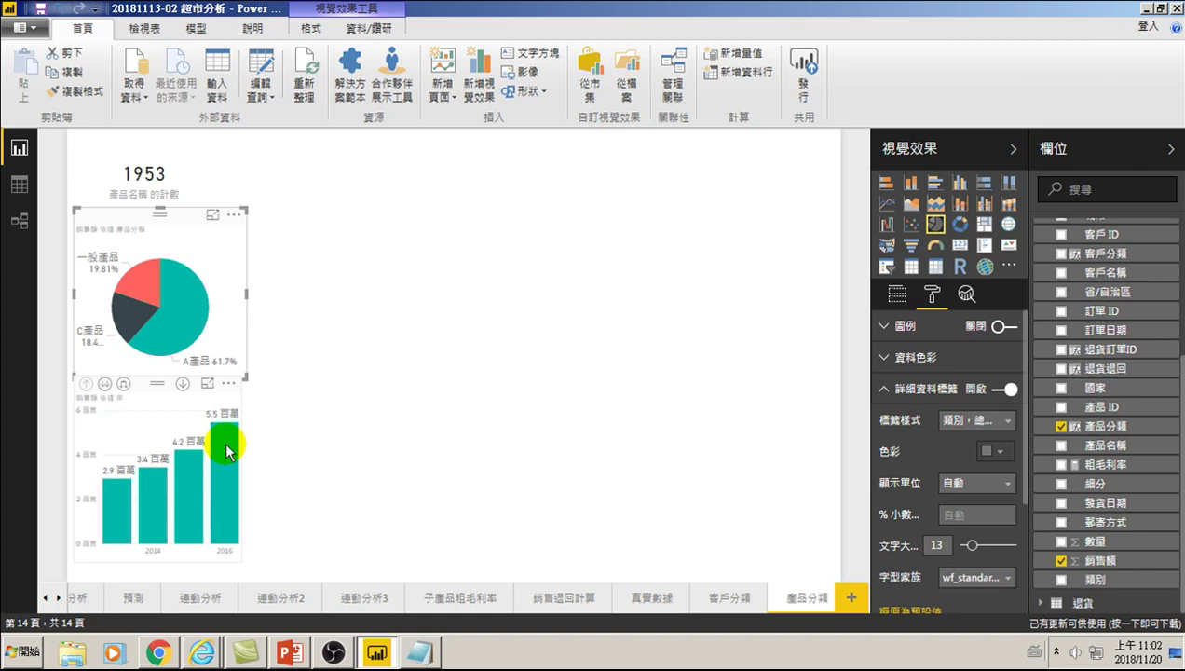
left_click(140, 321)
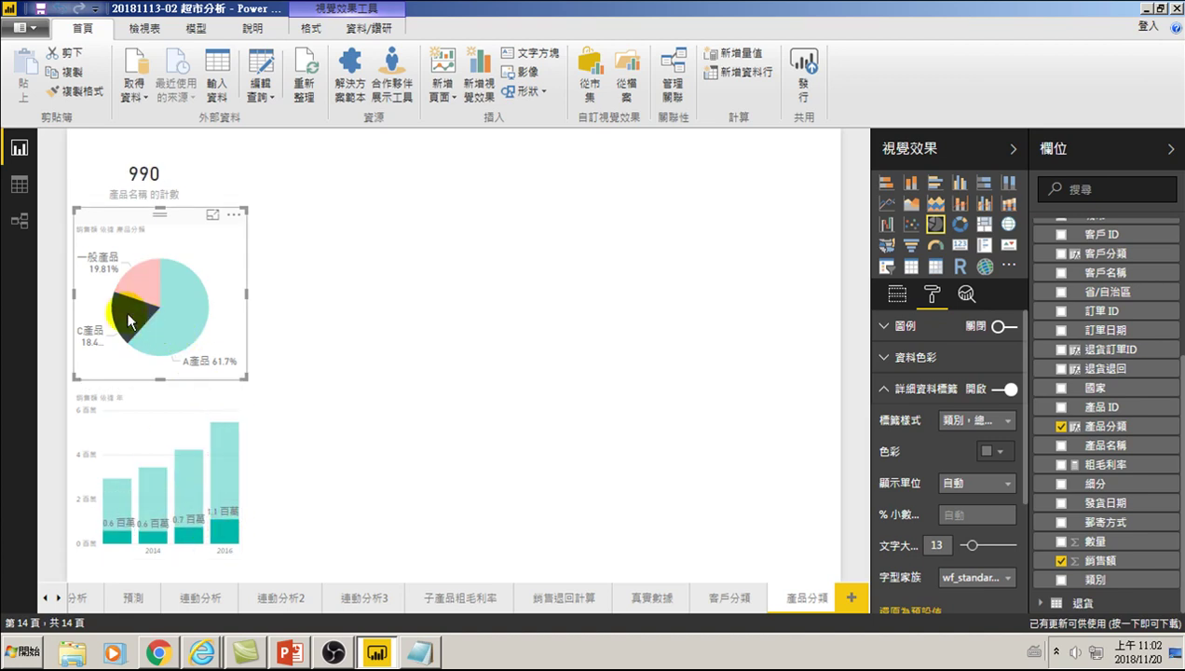
left_click(128, 321)
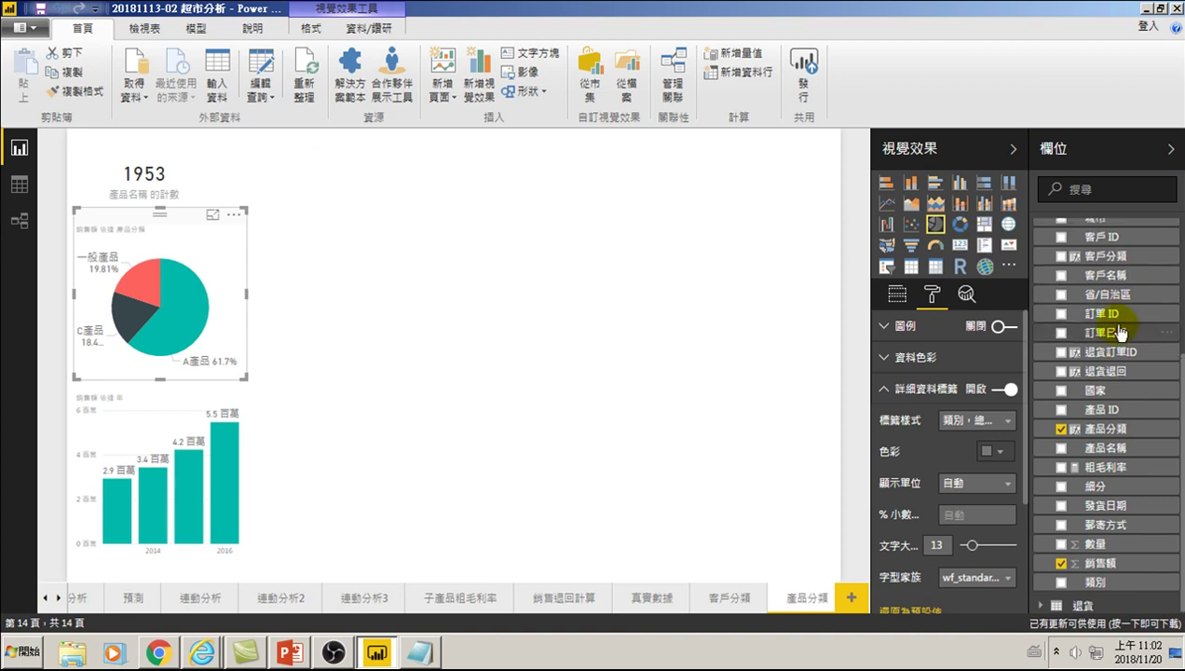
scroll(1119, 333, "up", 5)
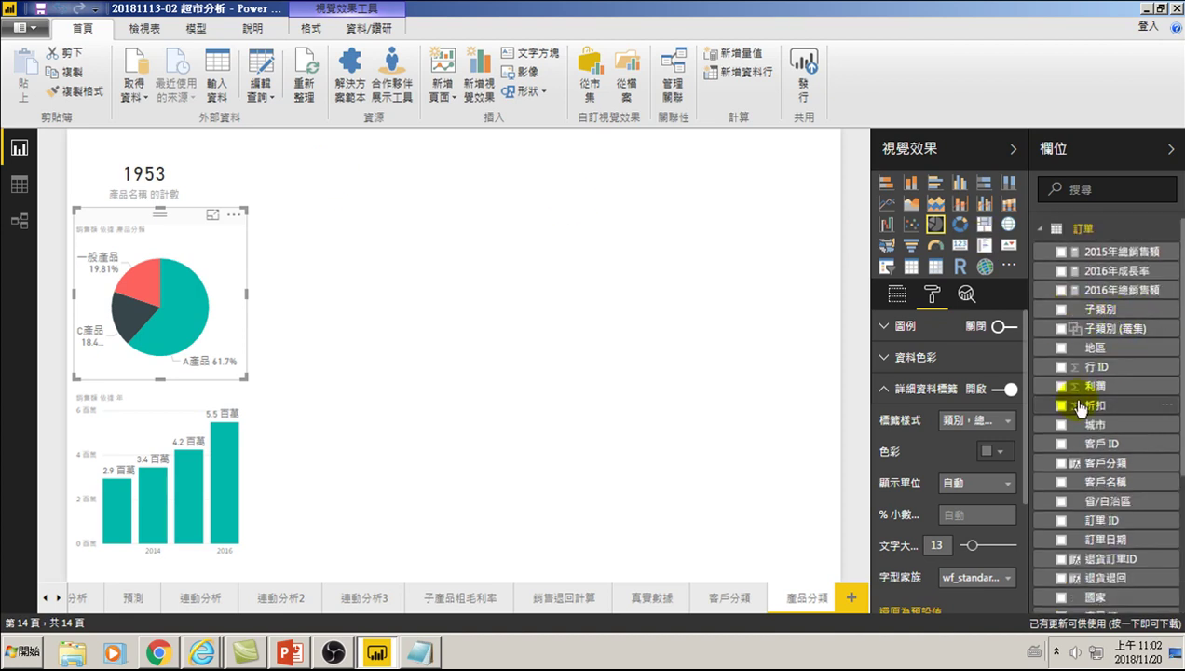
scroll(1099, 484, "down", 5)
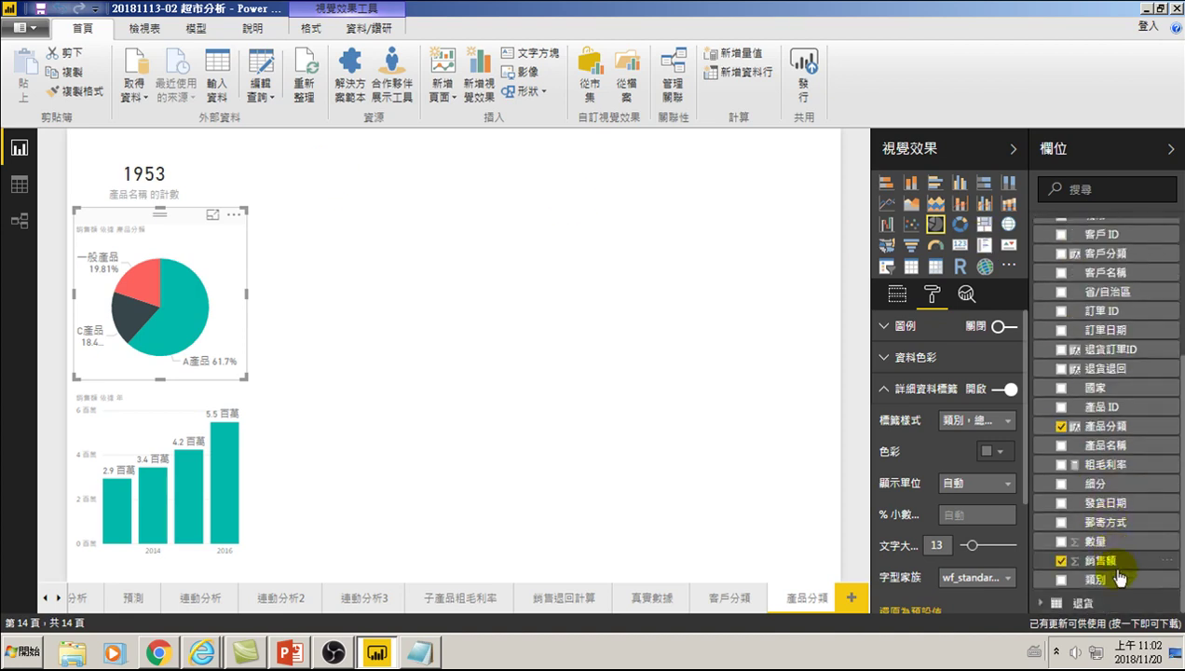
Copy the category bar chart from 客戶分類 and paste it onto the 產品分類 page
left_click(729, 601)
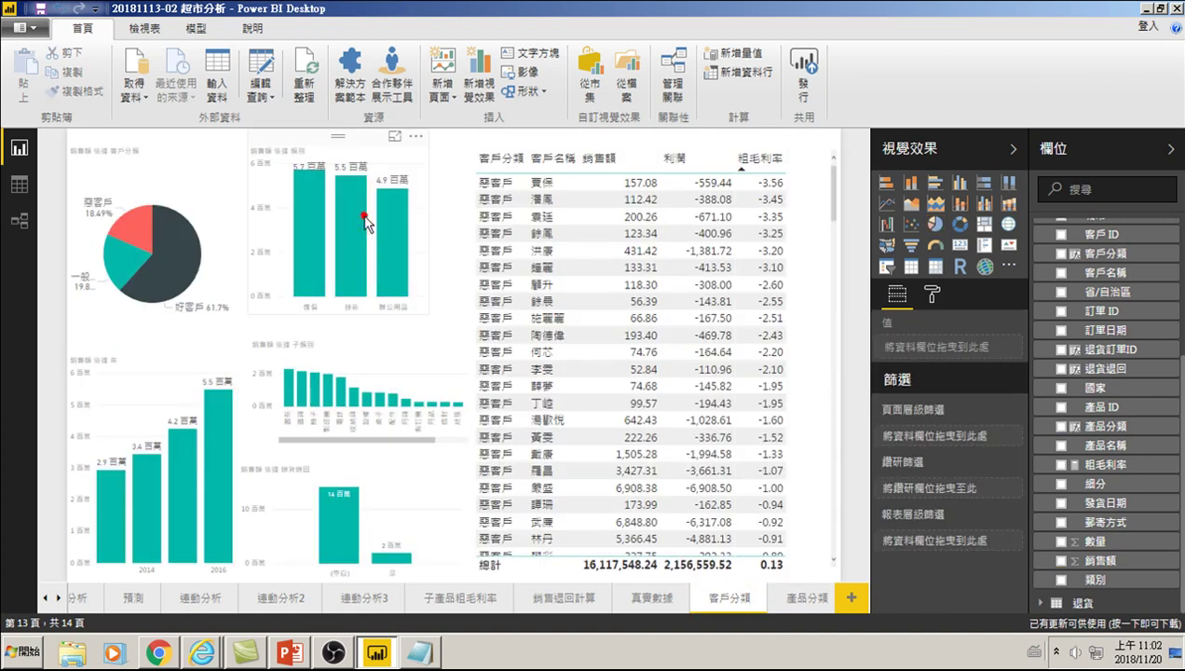
left_click(375, 243)
left_click(361, 131)
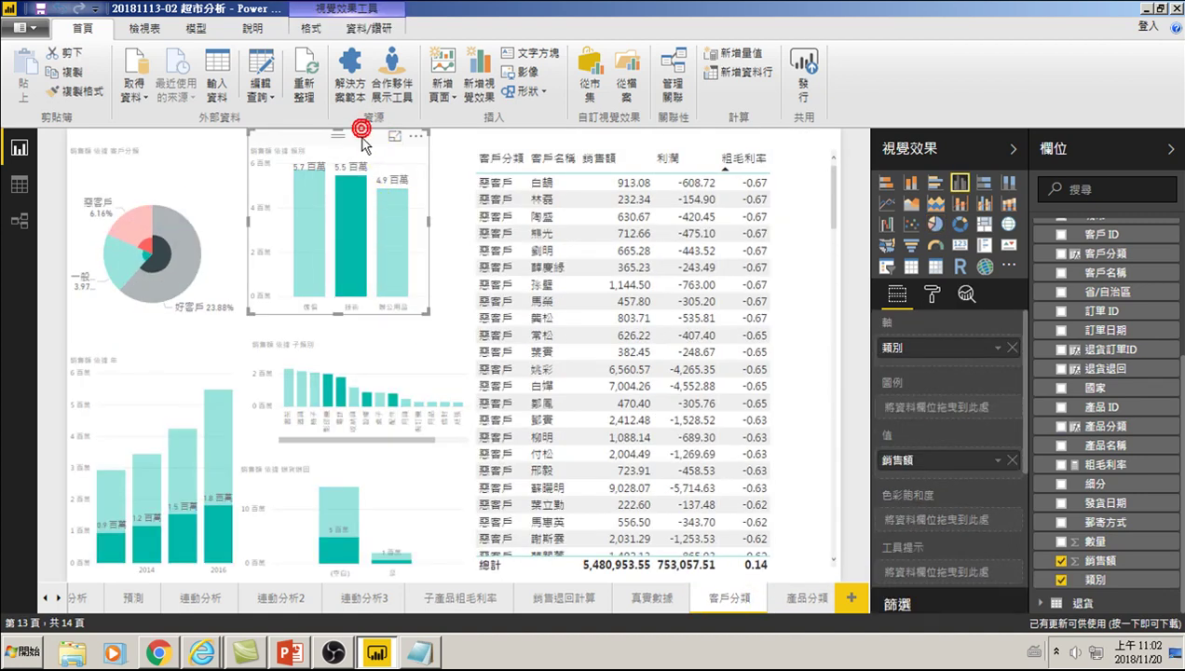
left_click(360, 142)
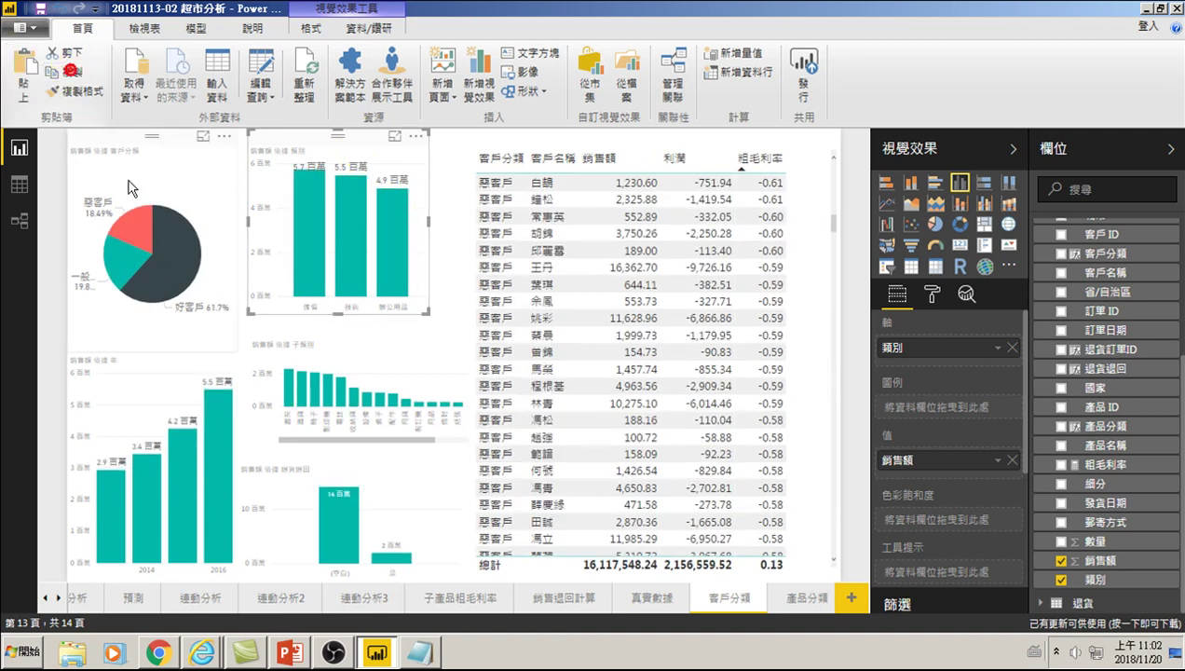
left_click(803, 598)
left_click(343, 236)
left_click(24, 79)
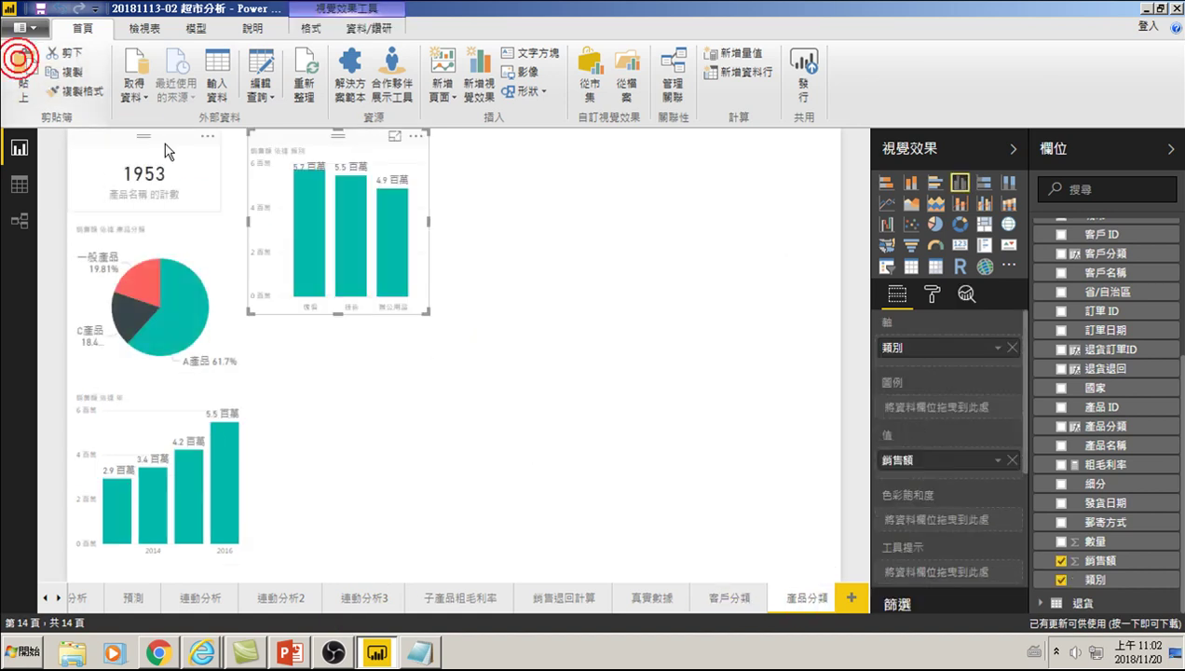
Copy the sub-category bar chart from 客戶分類 and paste it onto 產品分類
left_click(728, 598)
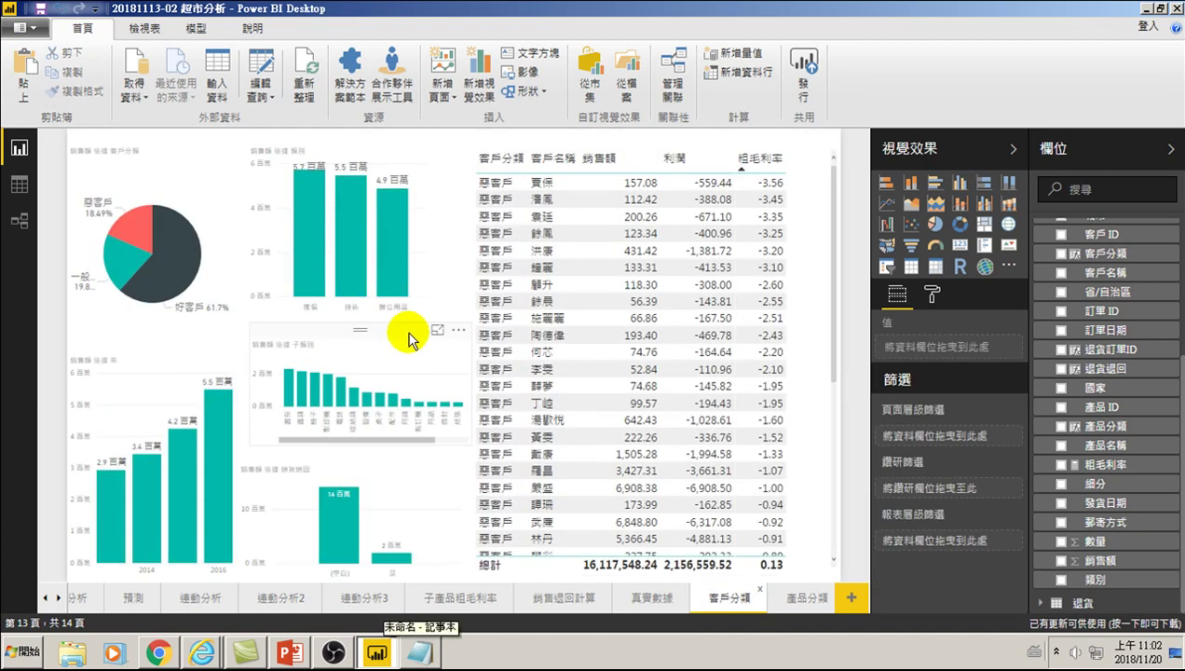
left_click(377, 346)
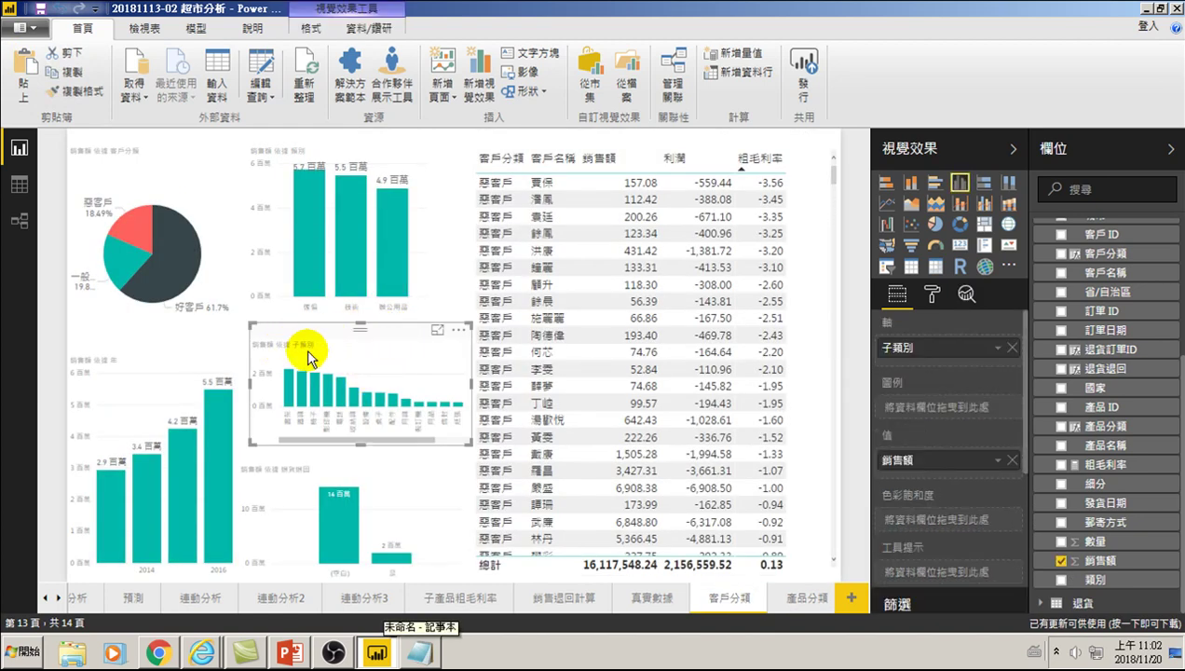
left_click(800, 597)
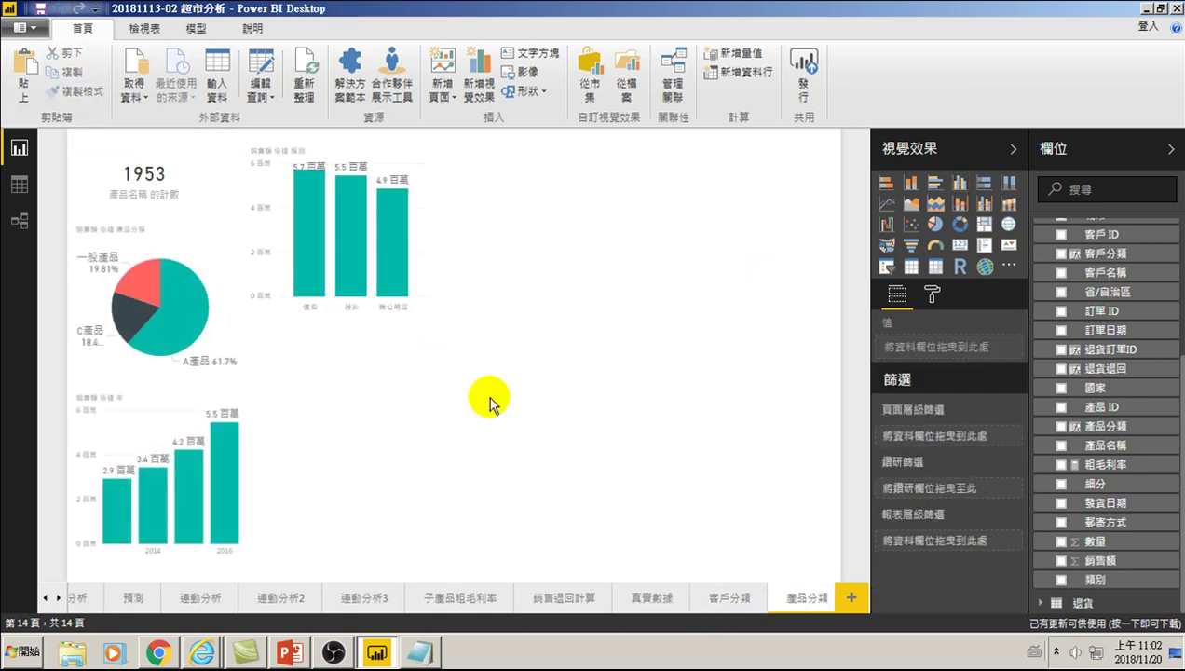
key("ctrl+v")
left_click(429, 529)
Copy the 退貨退回 column chart onto 產品分類 and shift it clear of the year chart
left_click(729, 597)
left_click(394, 481)
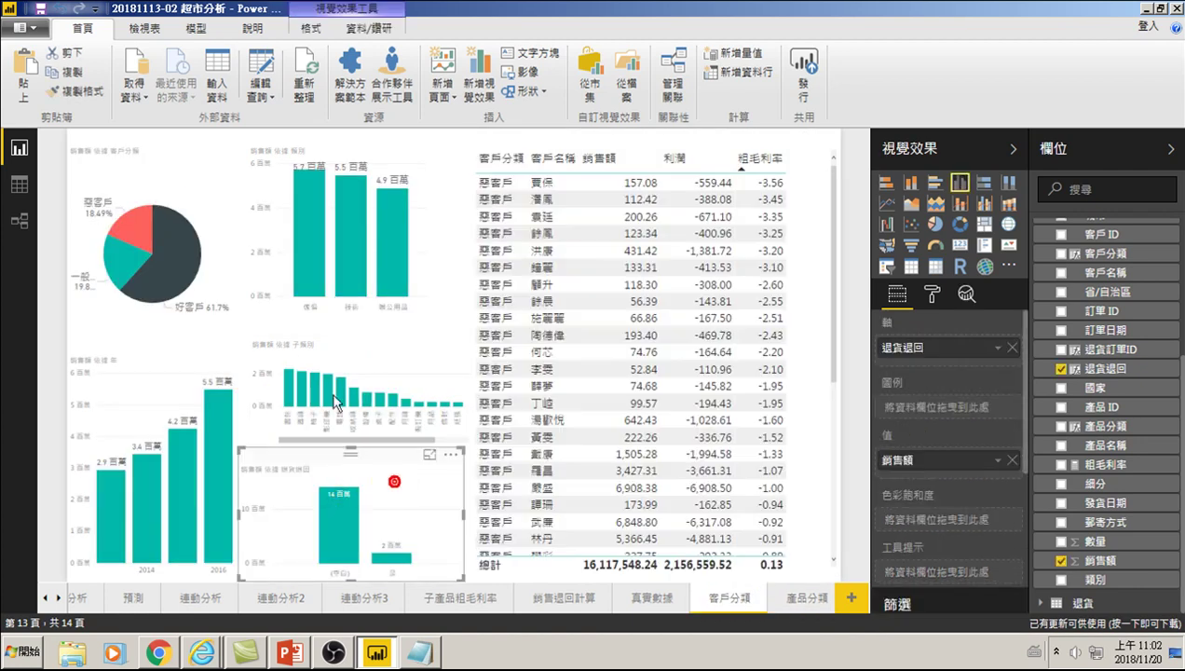
left_click(65, 72)
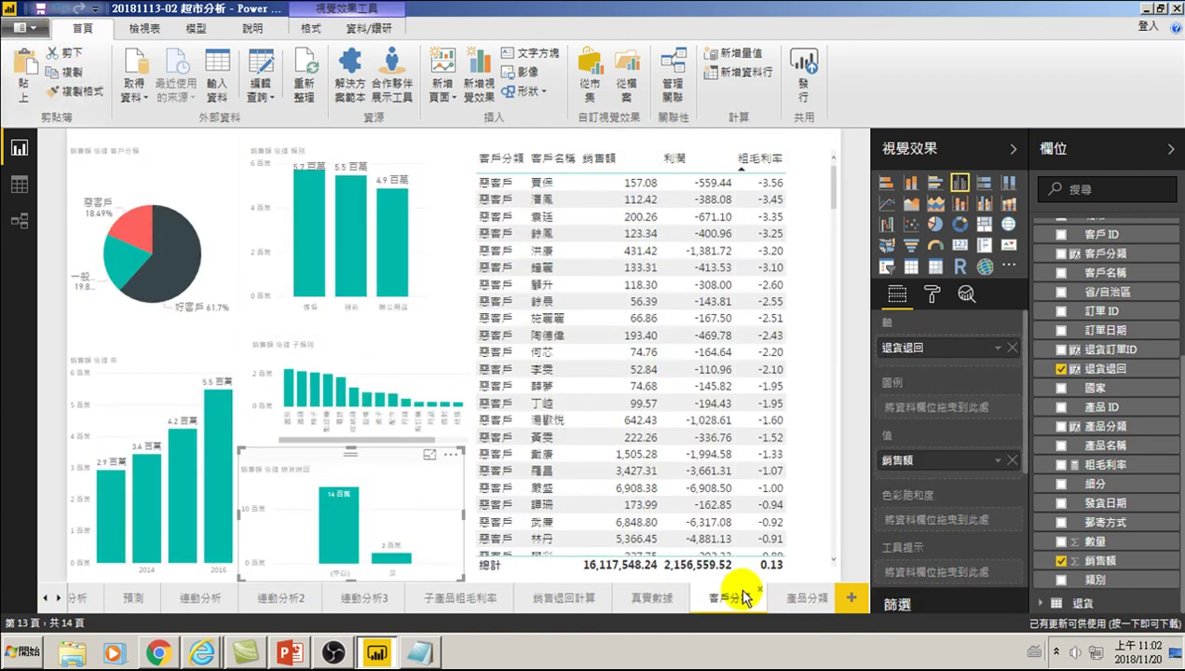
left_click(800, 597)
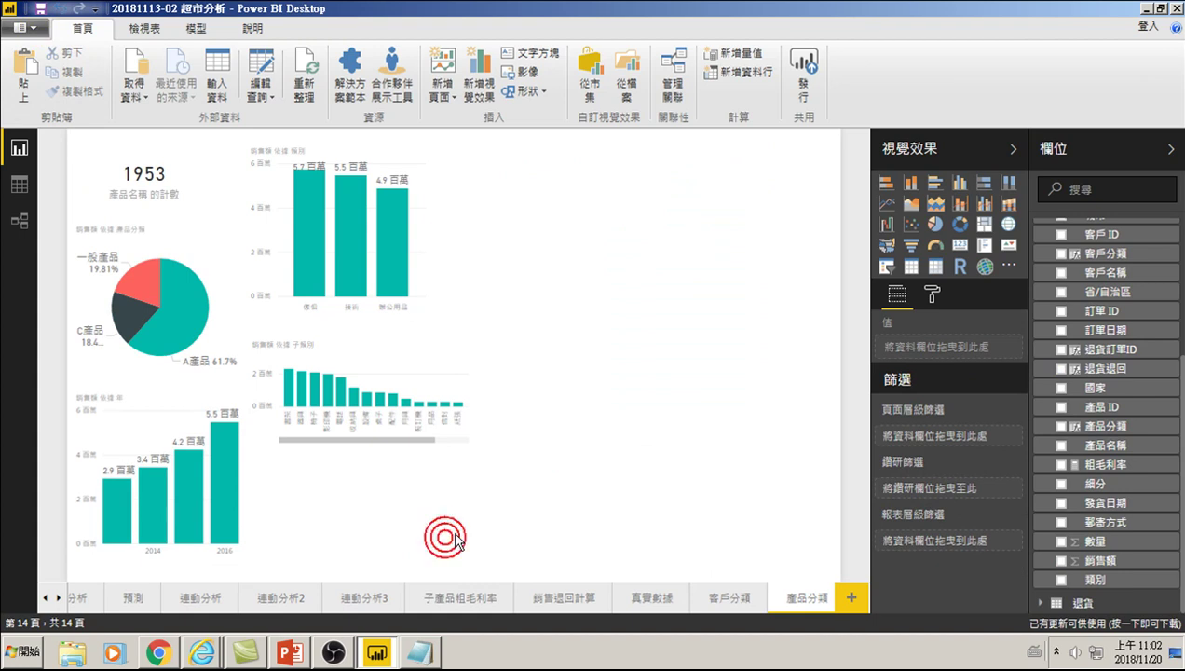
key("ctrl+v")
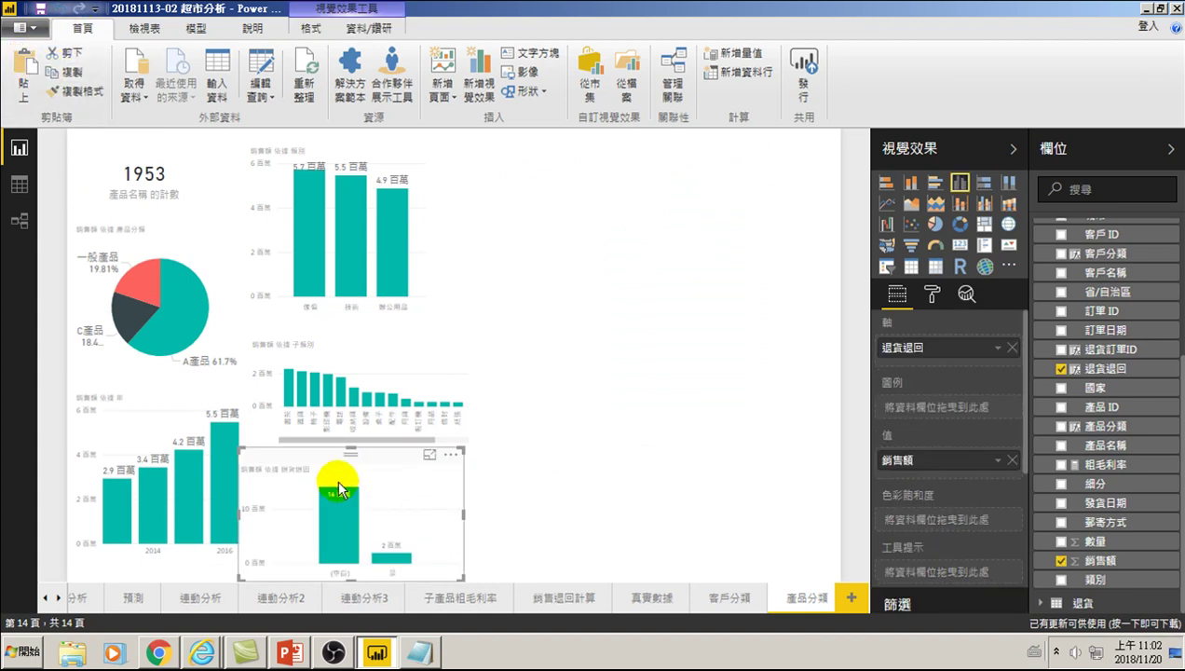
left_click(573, 457)
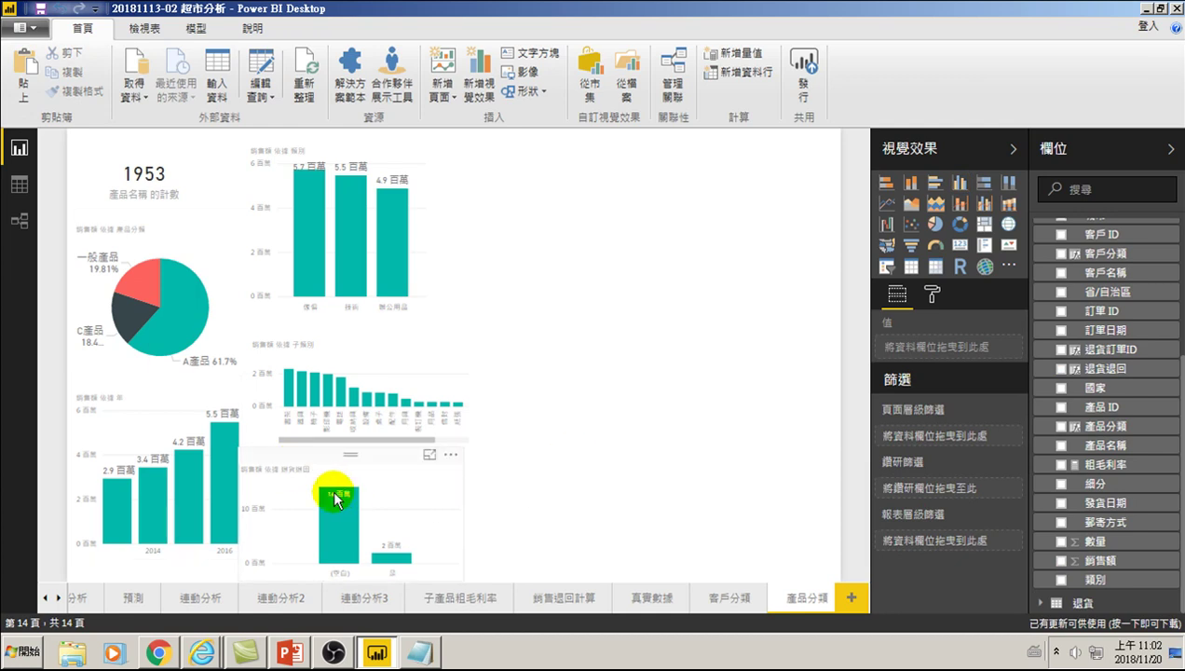
left_click(265, 461)
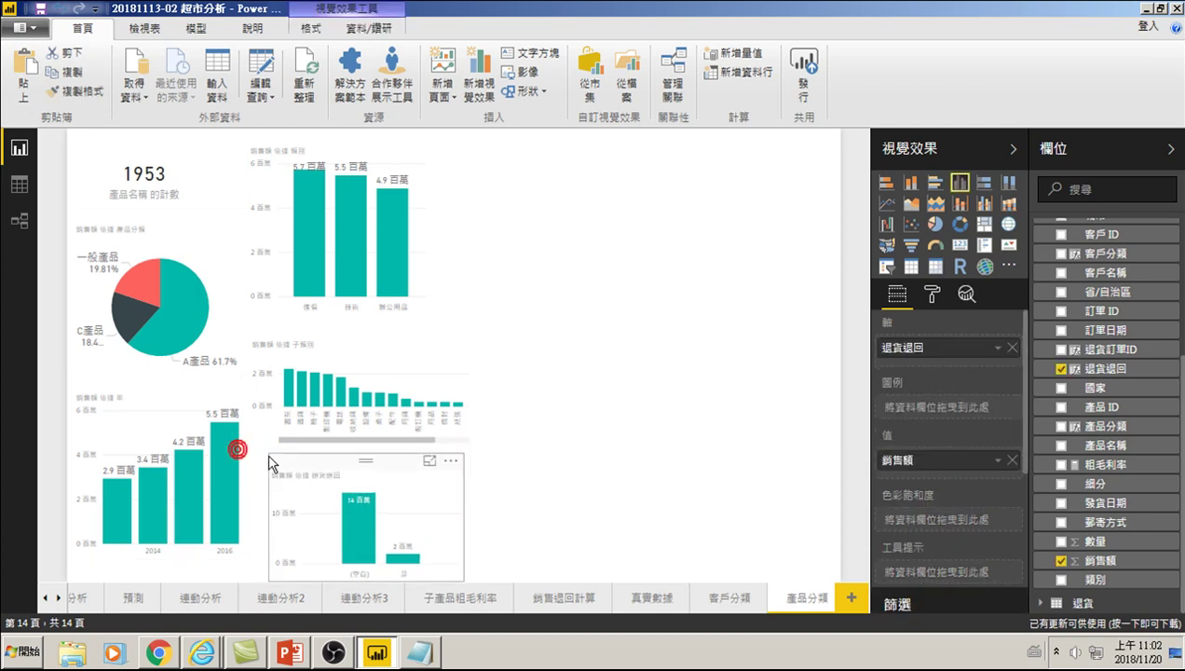
left_click_drag(238, 449, 254, 451)
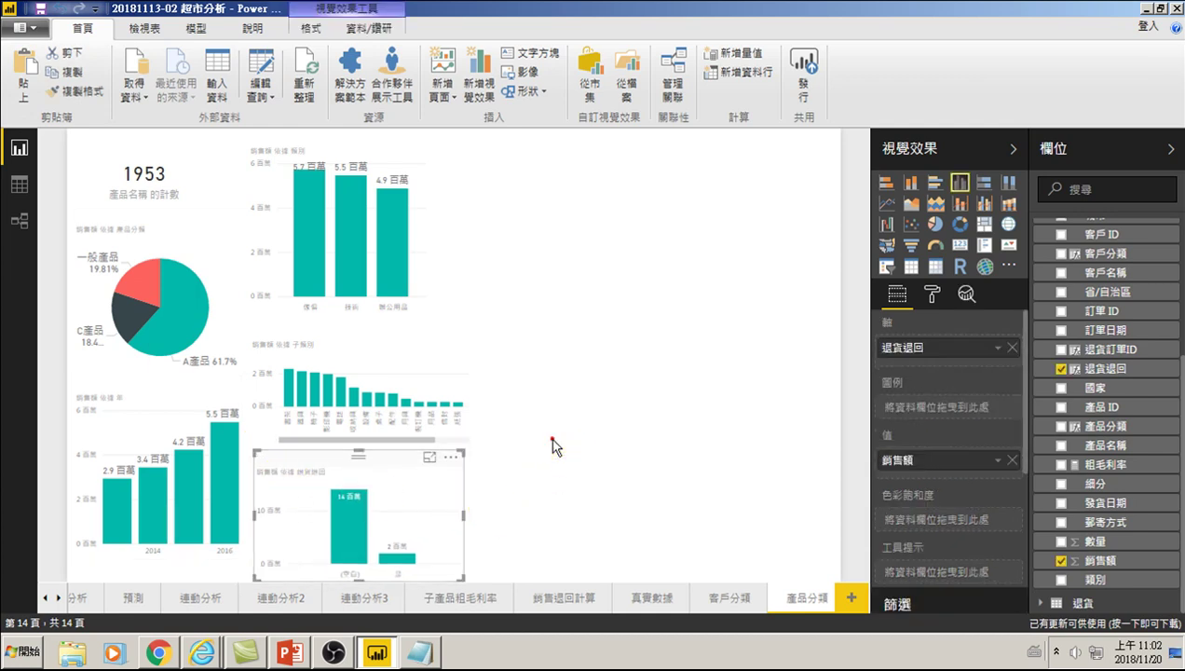
left_click(555, 370)
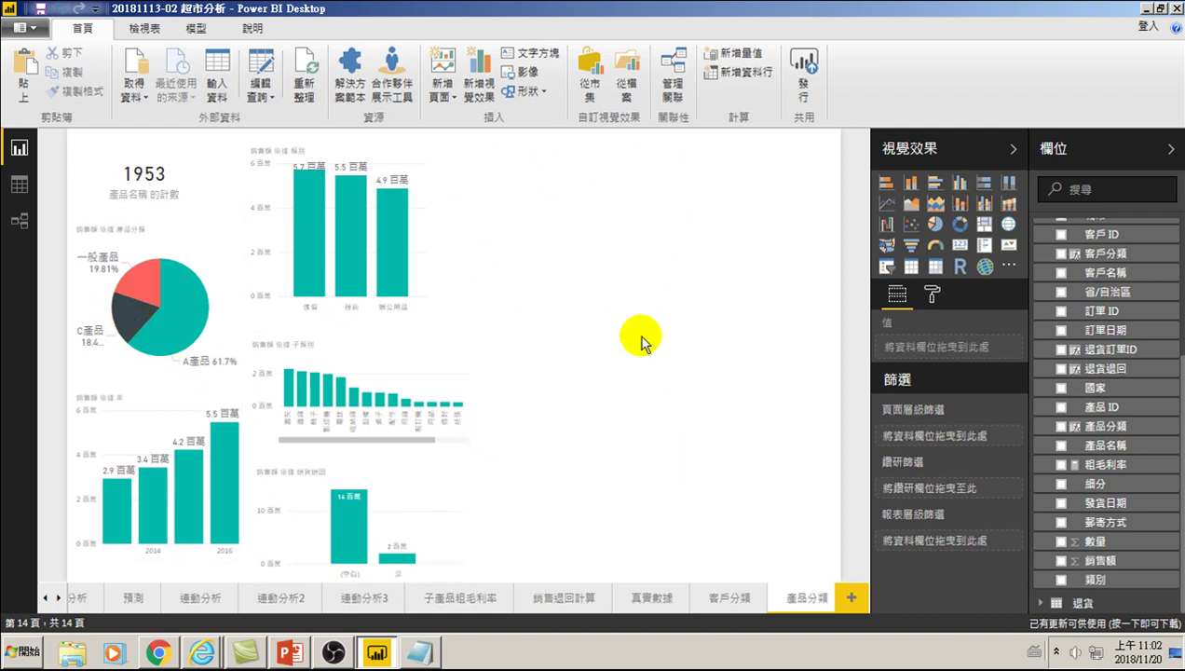
left_click(562, 283)
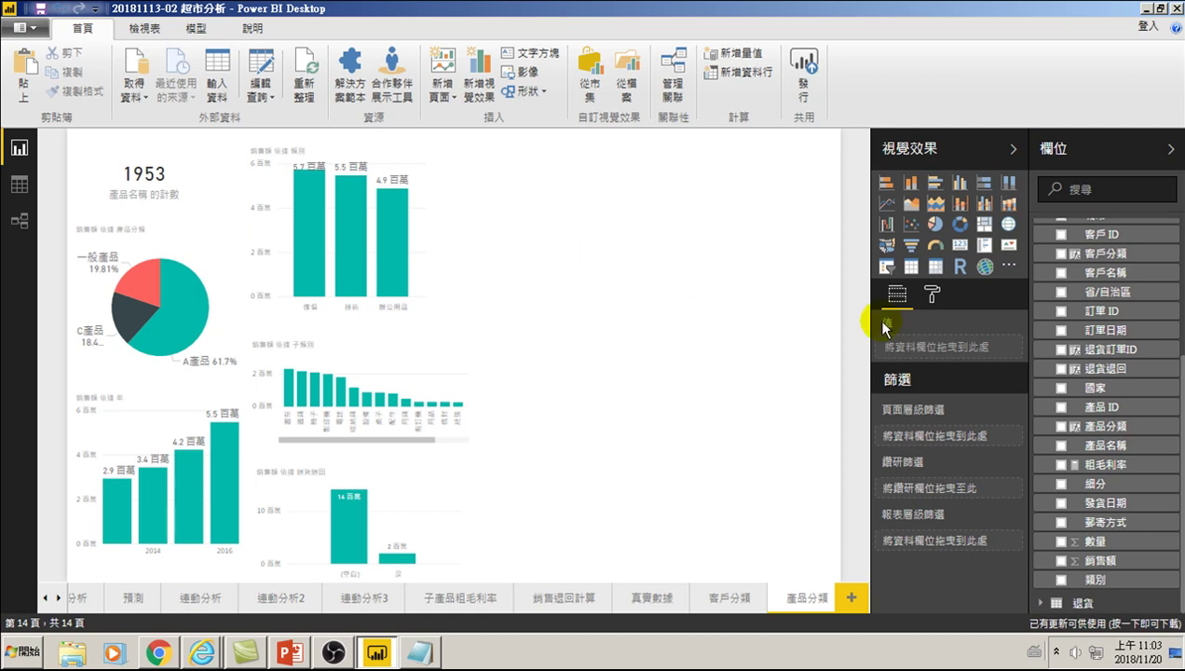
Add a table enlarged to fill the right side, with 產品分類 and 產品名稱 columns
left_click(912, 269)
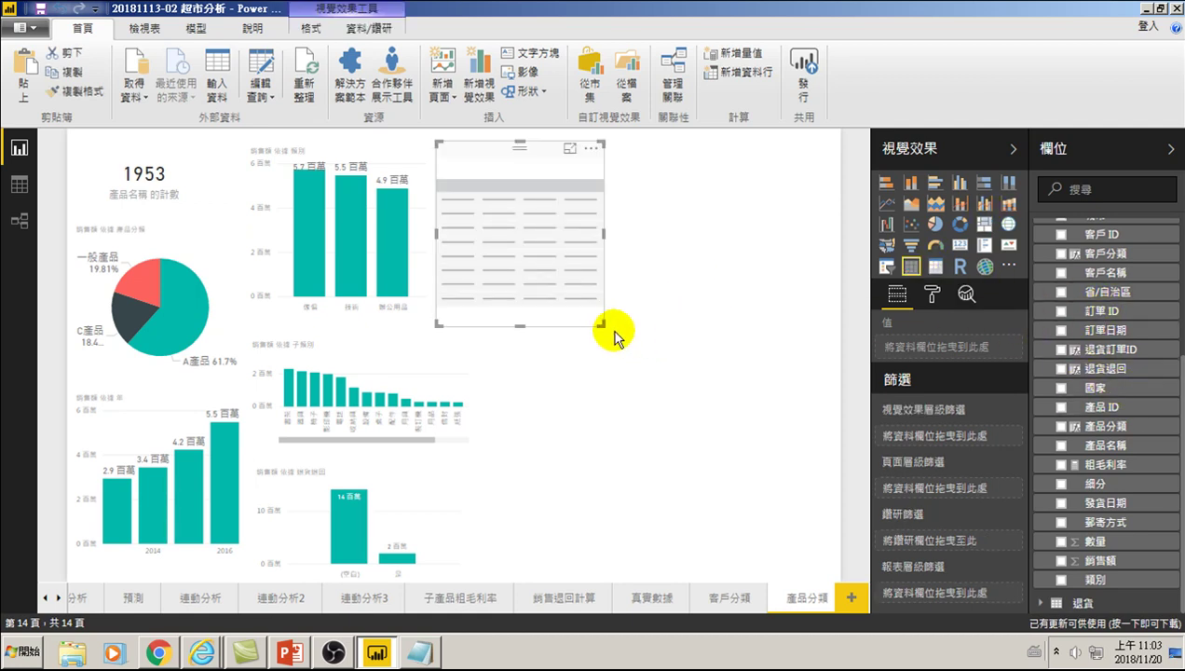
left_click_drag(603, 326, 825, 576)
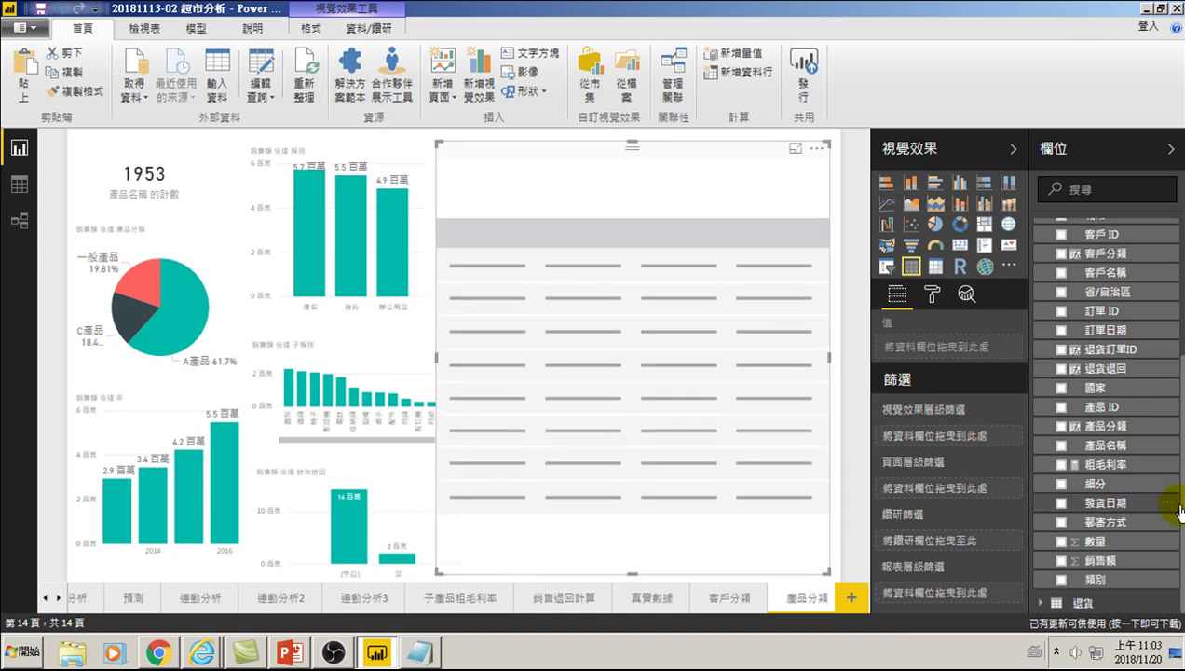
scroll(1090, 473, "up", 2)
scroll(1091, 473, "up", 2)
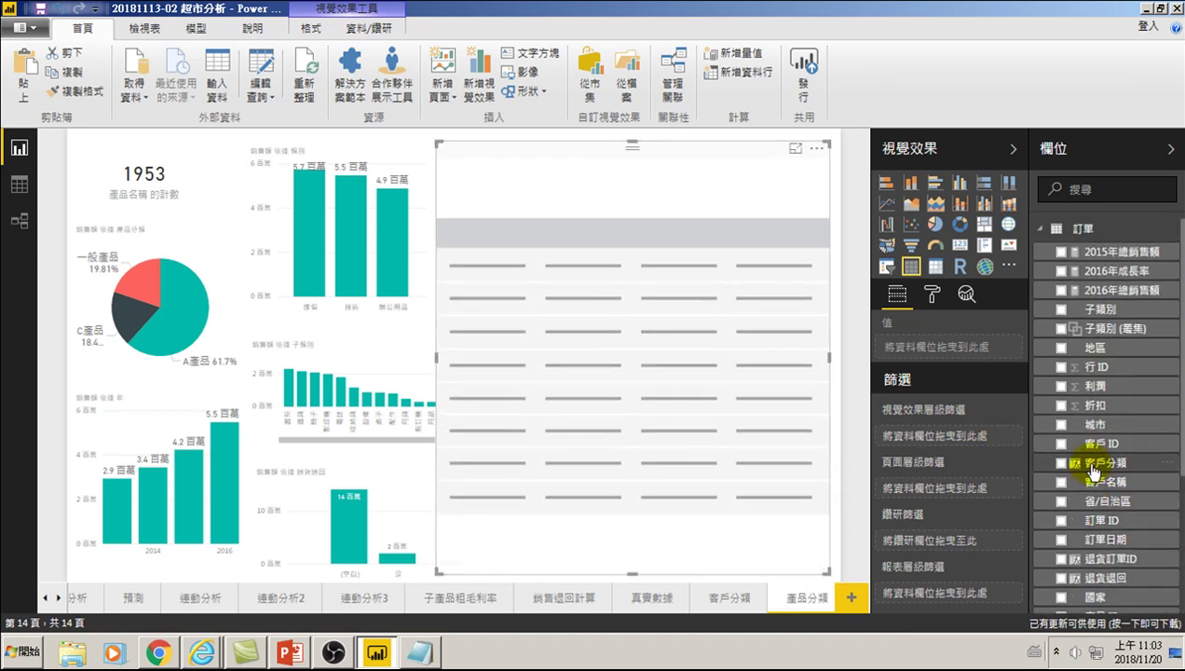
scroll(1094, 471, "down", 2)
scroll(1100, 461, "down", 2)
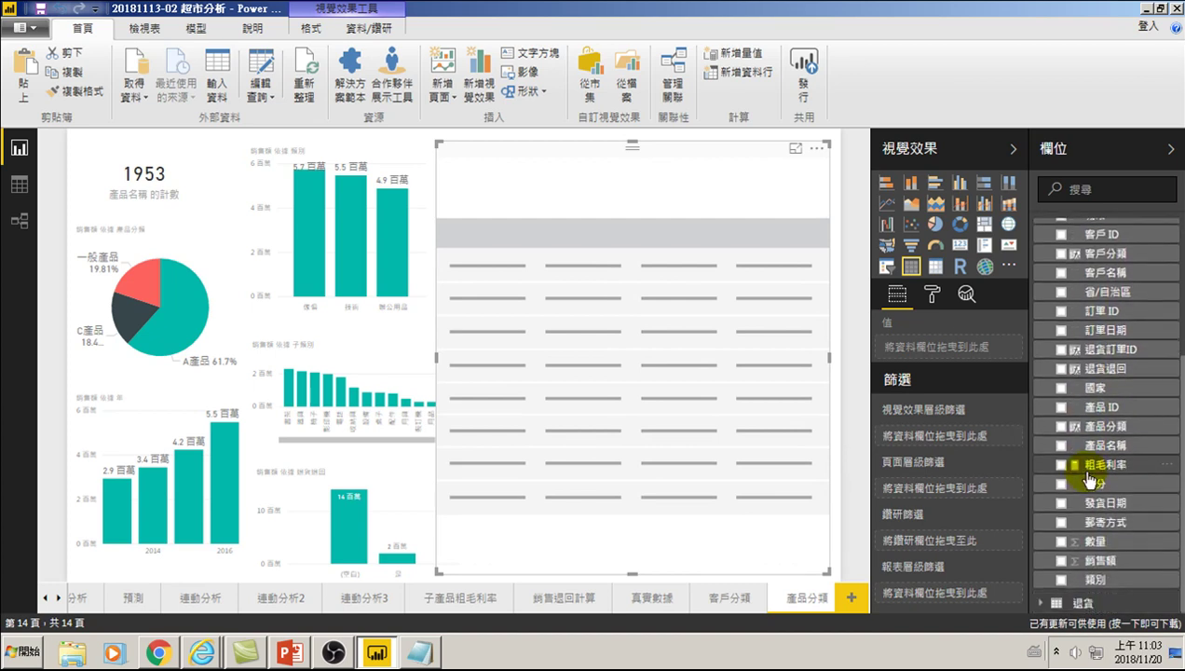
left_click(1061, 428)
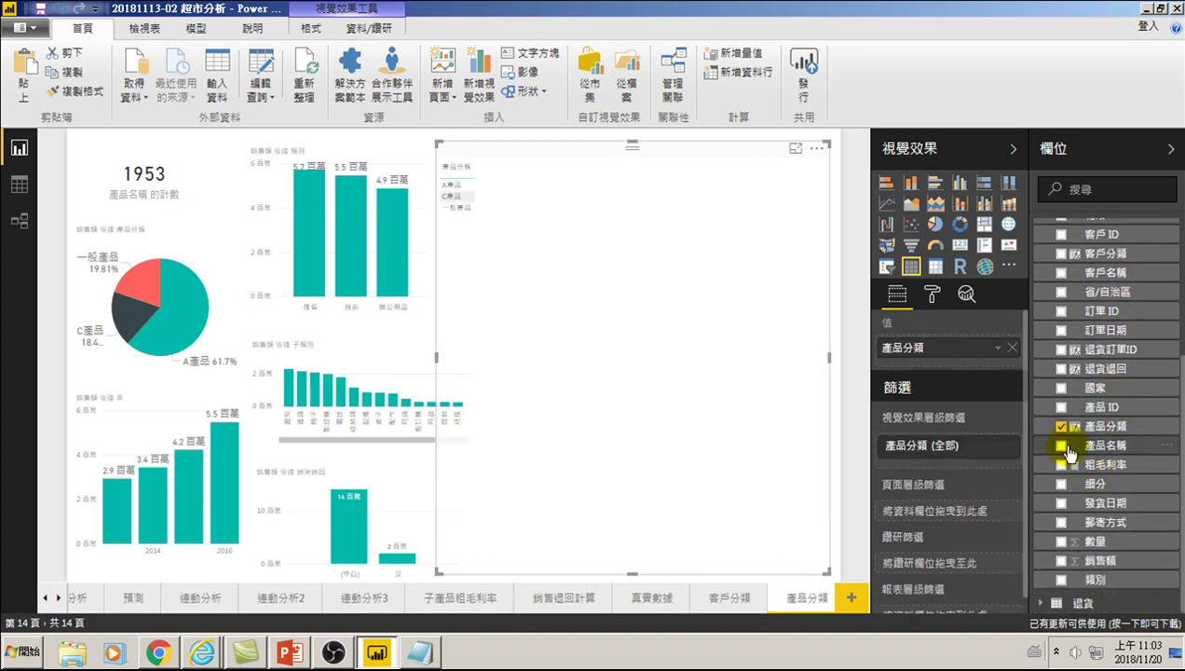
left_click(1062, 447)
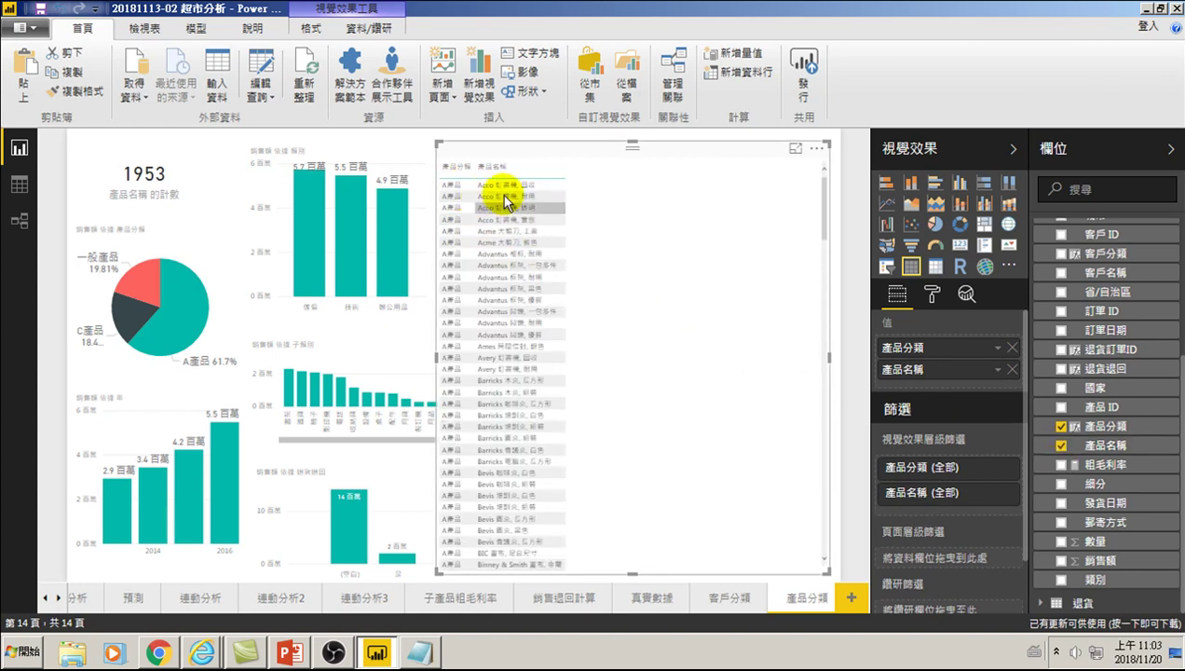
Raise the product table's value text size to 14
left_click(930, 295)
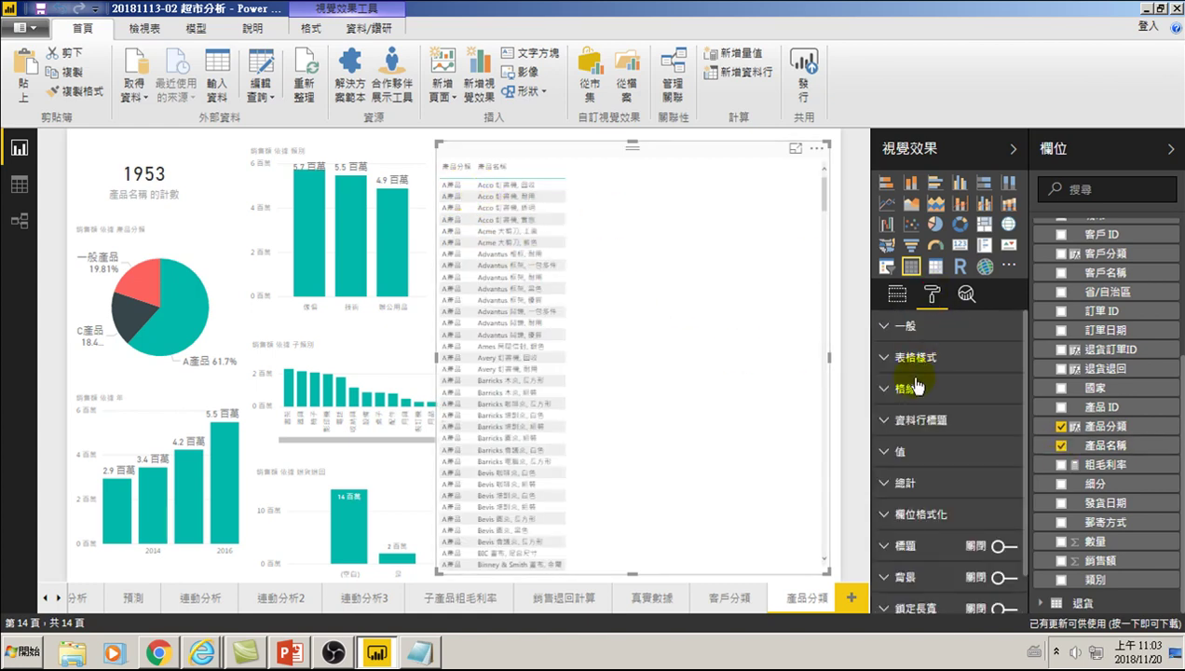
left_click(887, 457)
scroll(948, 467, "down", 1)
scroll(946, 485, "down", 3)
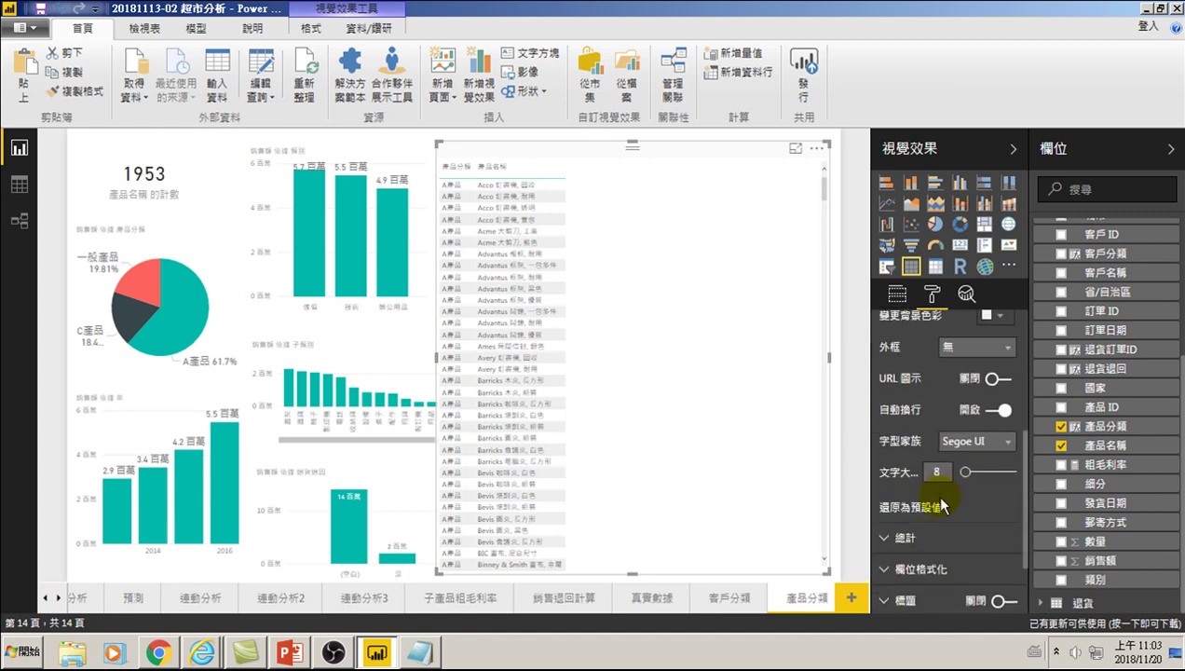
left_click_drag(970, 478, 976, 480)
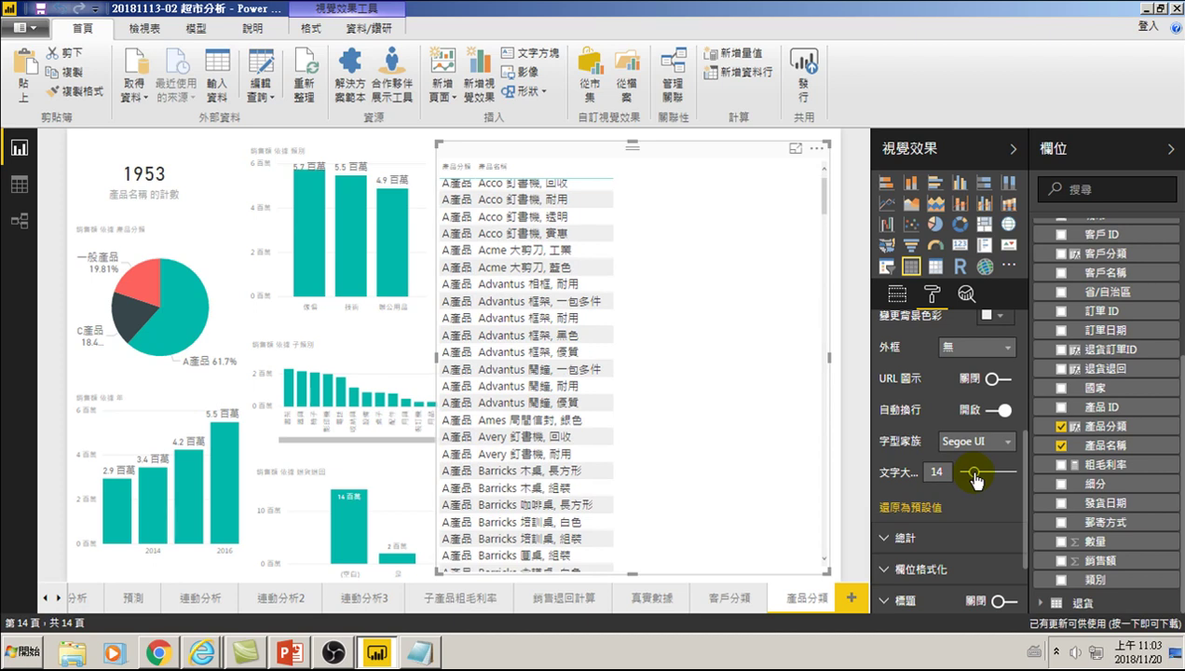
Give the table's alternate row text a new colour
scroll(890, 443, "up", 2)
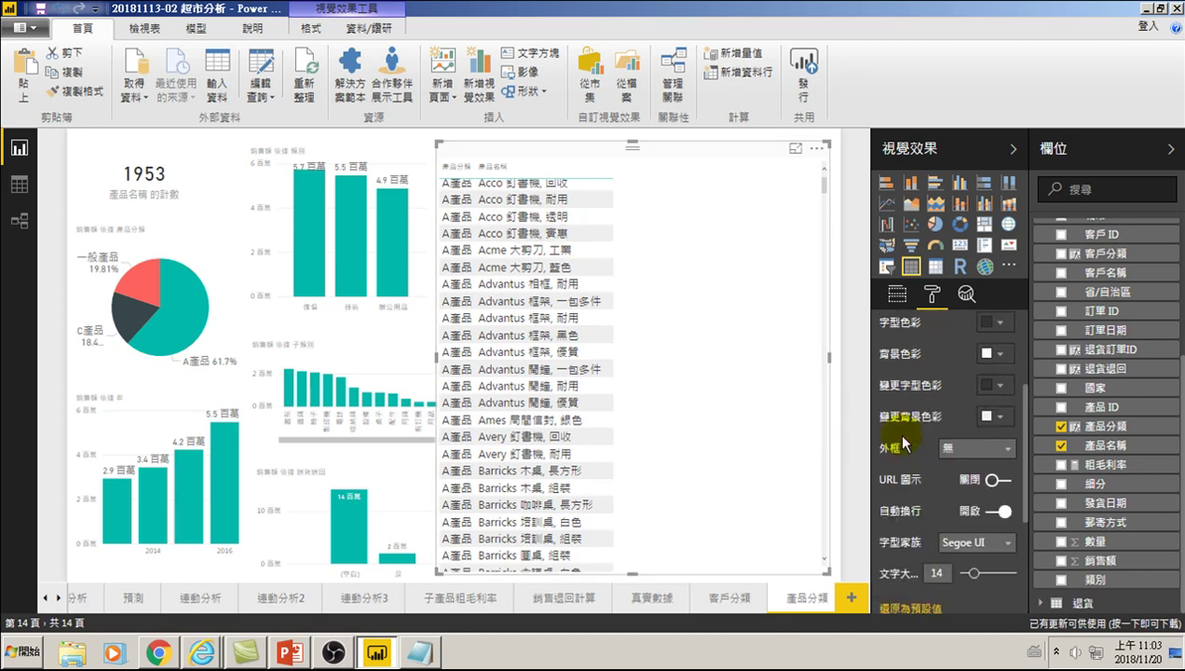
scroll(885, 410, "up", 2)
scroll(908, 438, "down", 3)
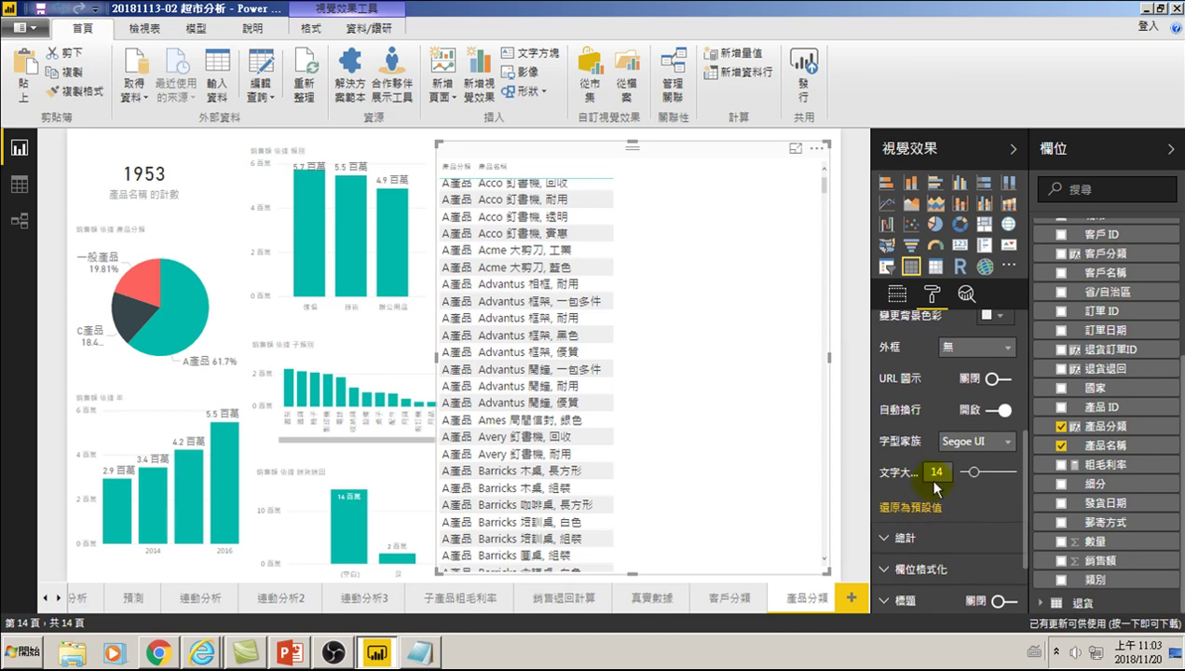
scroll(937, 477, "up", 1)
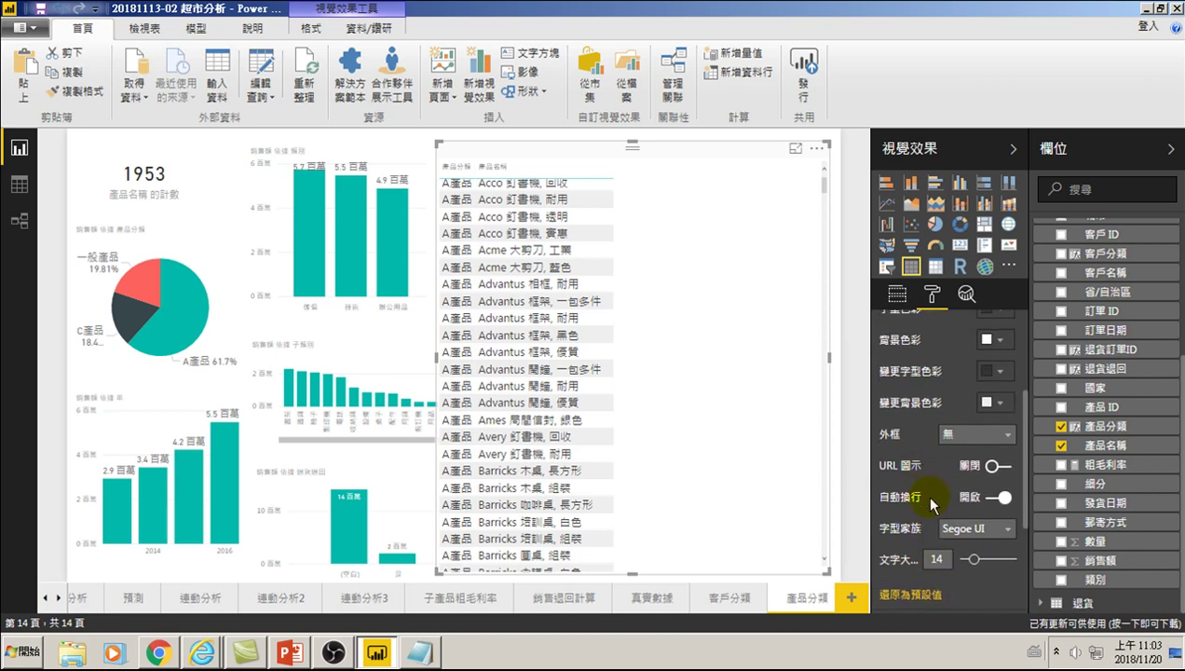
scroll(920, 479, "up", 1)
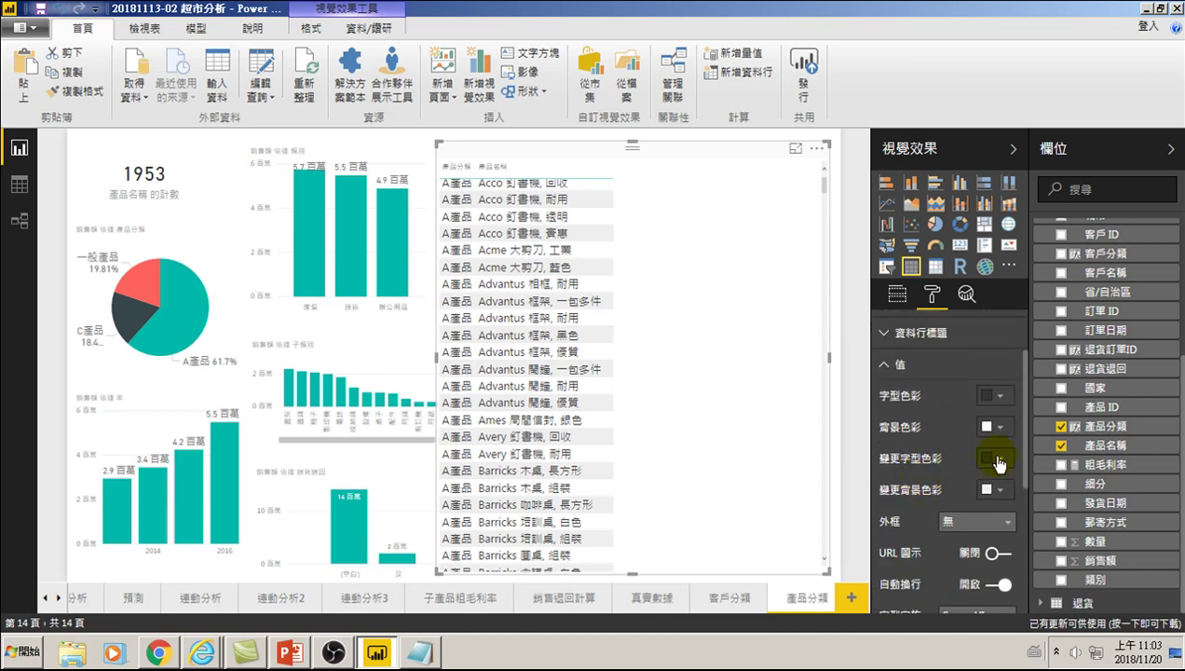
left_click(998, 461)
left_click(887, 391)
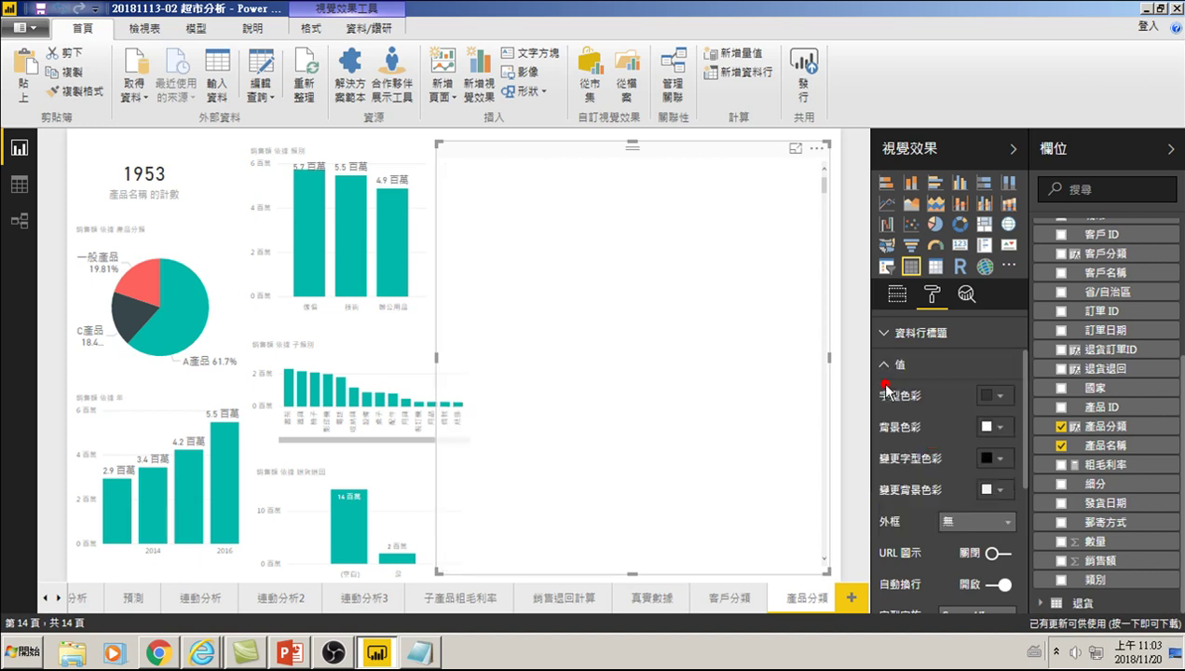
Enlarge the table's column header text to size 16
scroll(895, 307, "up", 1)
left_click(888, 455)
left_click(950, 420)
scroll(963, 482, "down", 2)
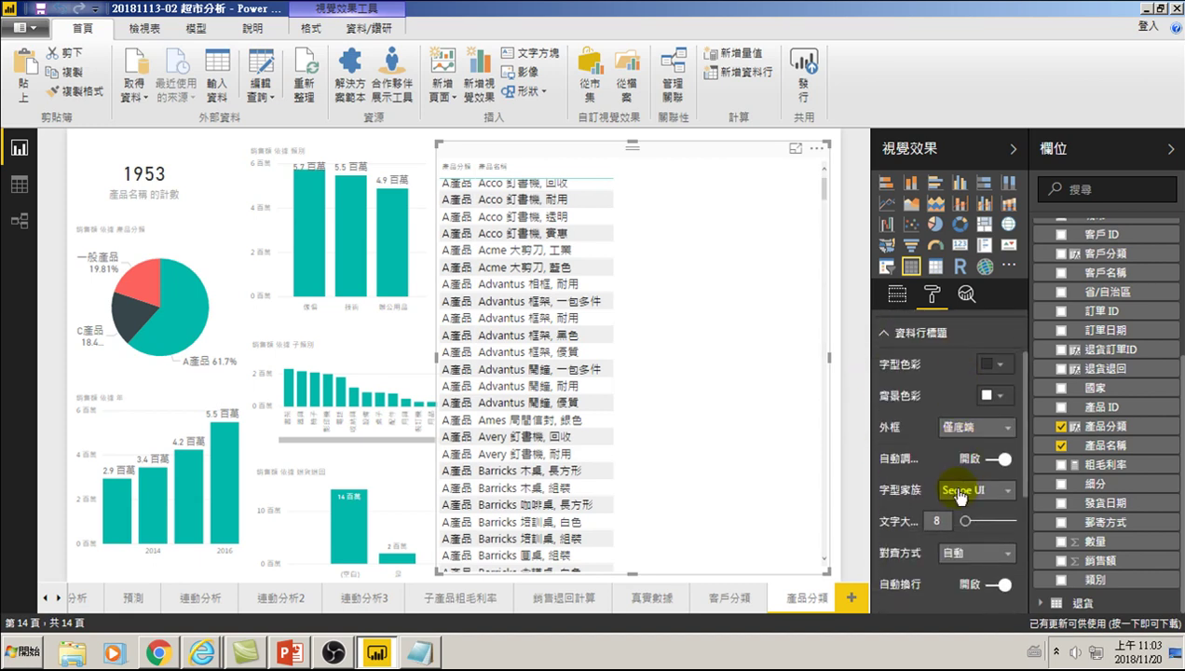
left_click_drag(978, 520, 978, 522)
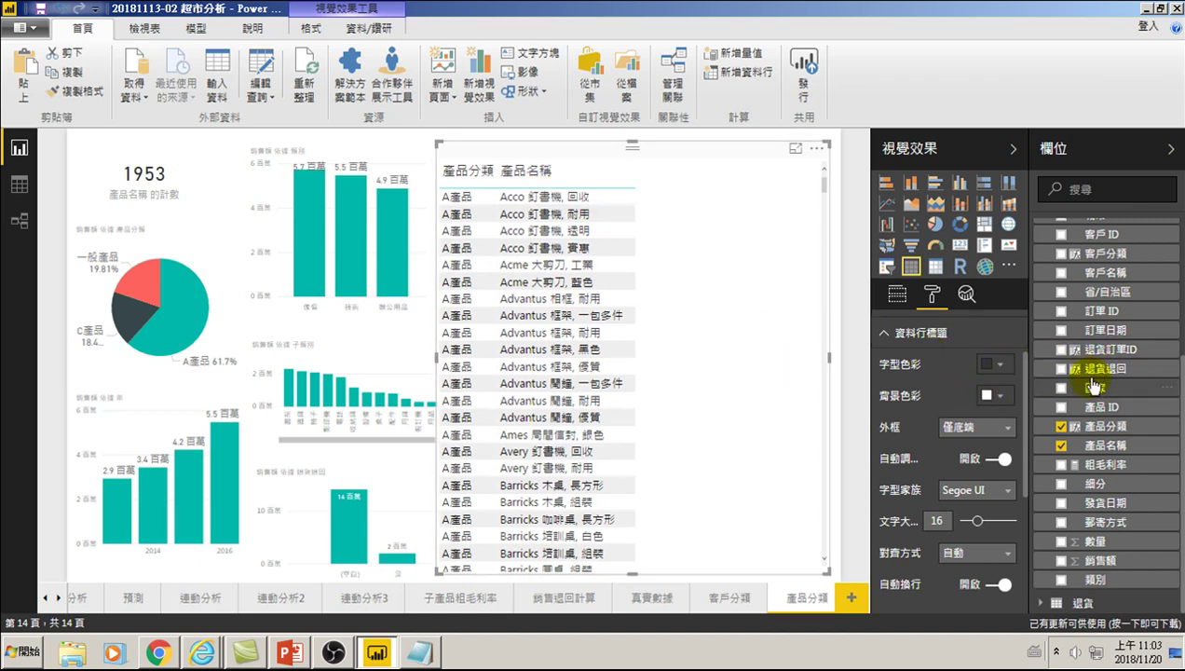
Add 銷售額 and 利潤 as columns in the product table
left_click(1062, 561)
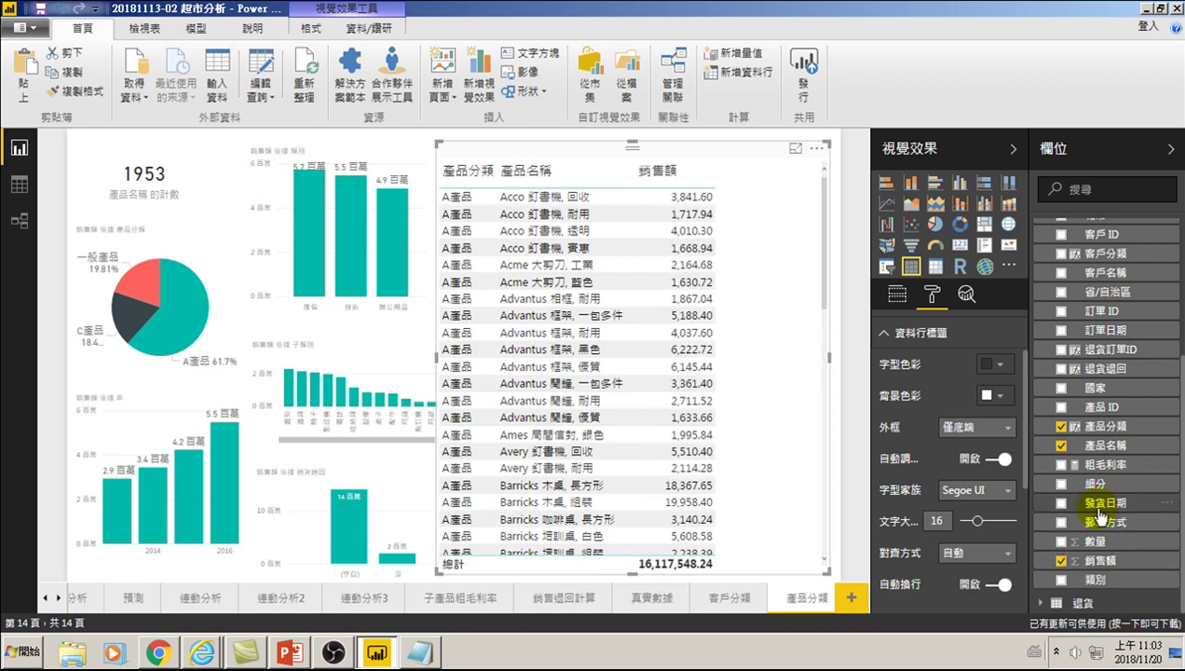
scroll(1091, 475, "up", 2)
scroll(1073, 444, "up", 2)
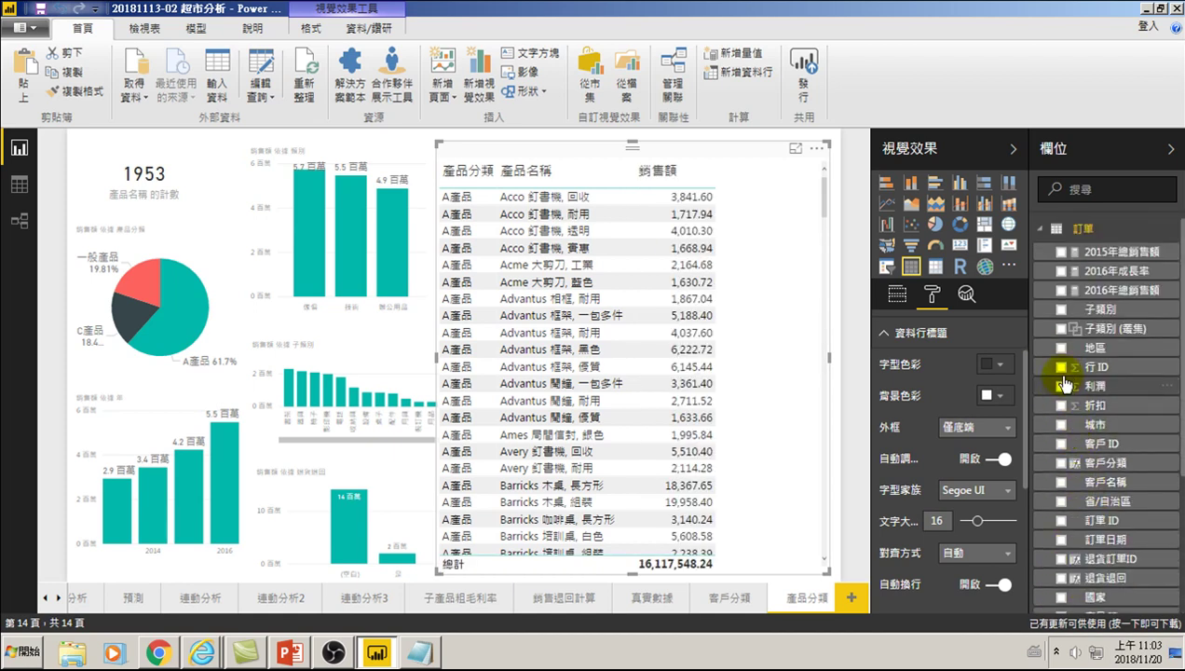
left_click(1062, 395)
scroll(1060, 431, "down", 3)
scroll(1061, 462, "down", 3)
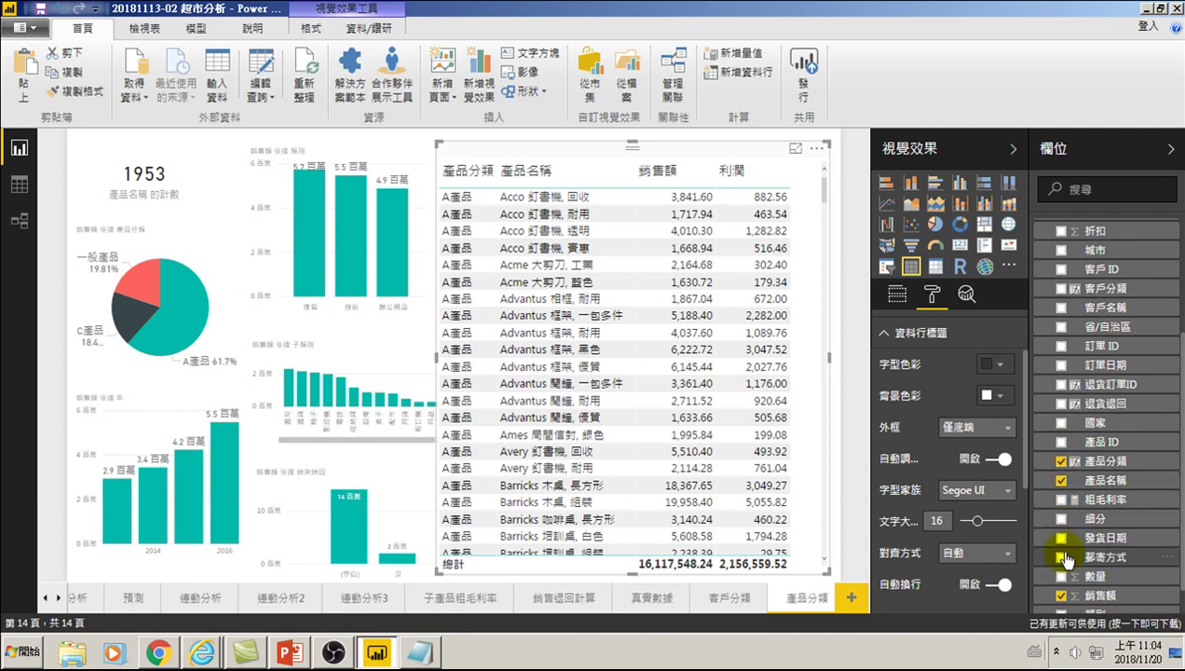
Add the 粗毛利率 column, sort by 產品名稱, and narrow that column so names wrap
left_click(1062, 499)
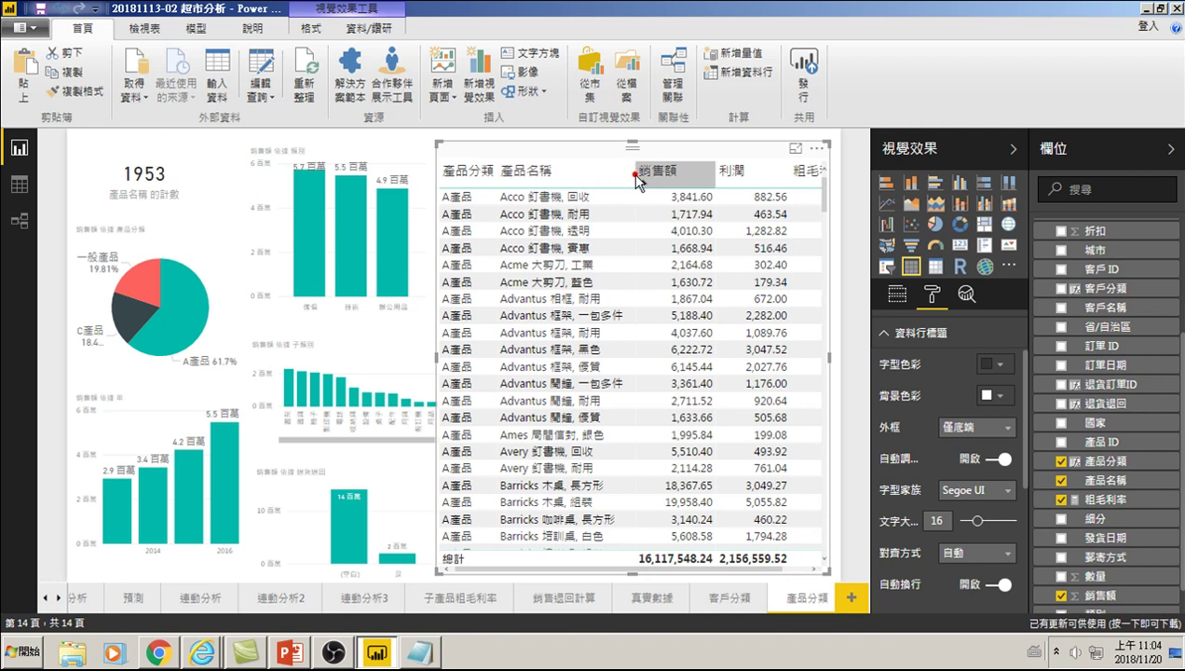
left_click(605, 172)
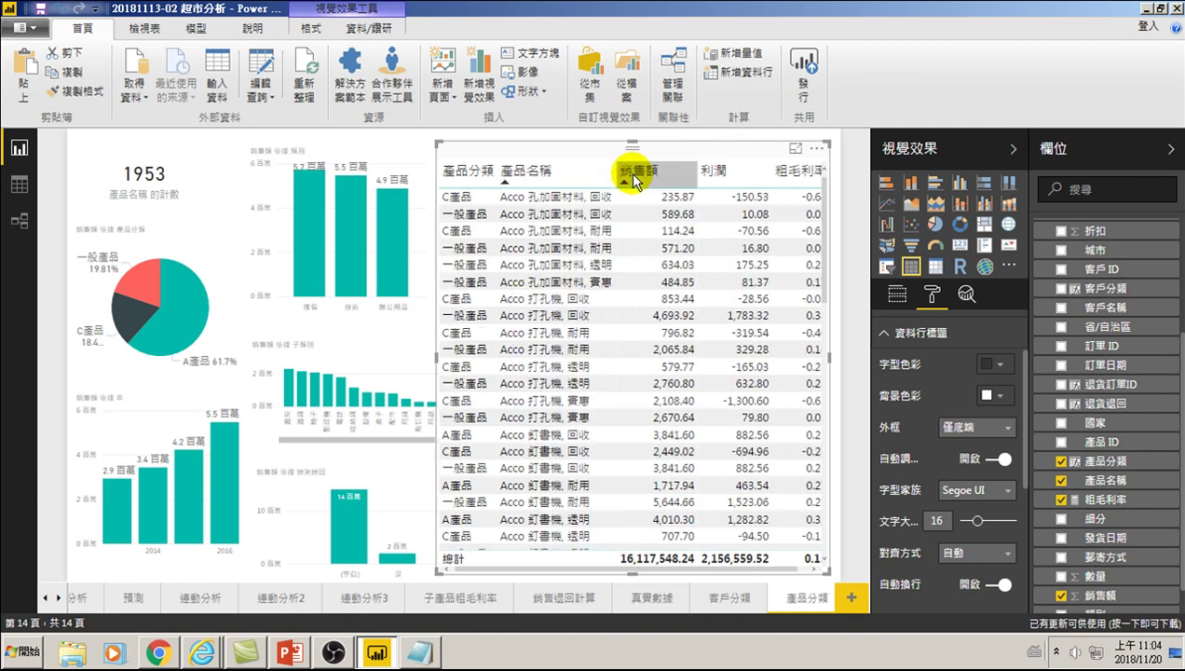
mouse_move(614, 173)
left_mouse_down()
mouse_move(564, 175)
mouse_move(600, 185)
left_mouse_up()
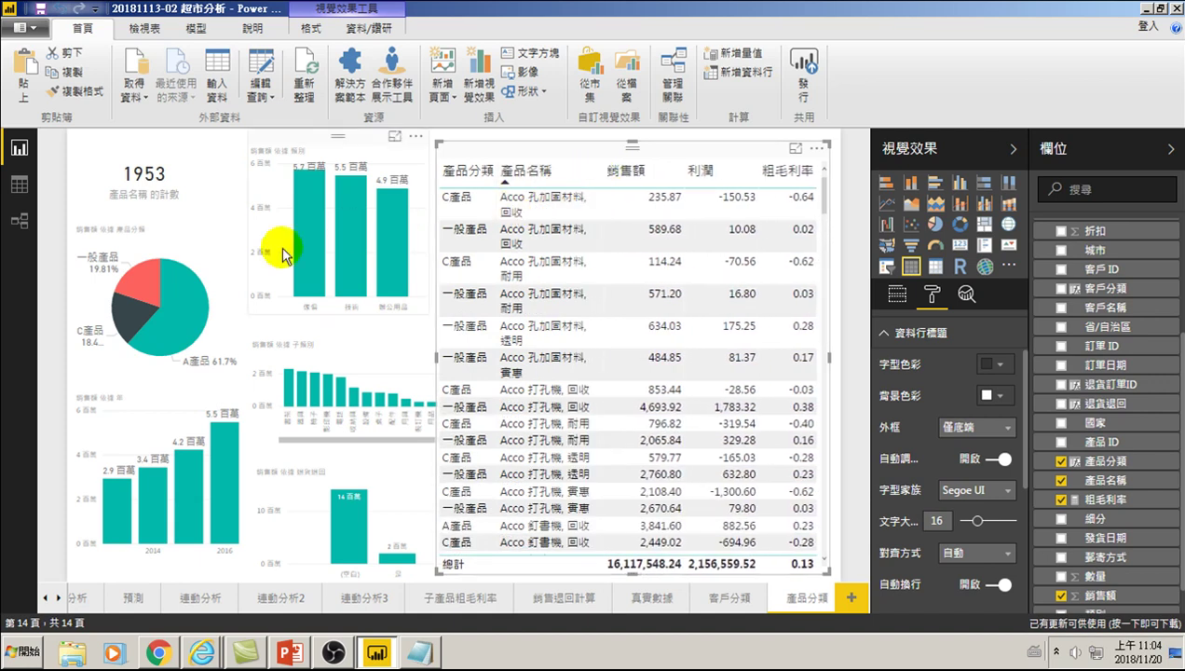
Filter to the C產品 pie slice, sort by 粗毛利率 ascending, then cross-filter by a sub-category bar
left_click(125, 321)
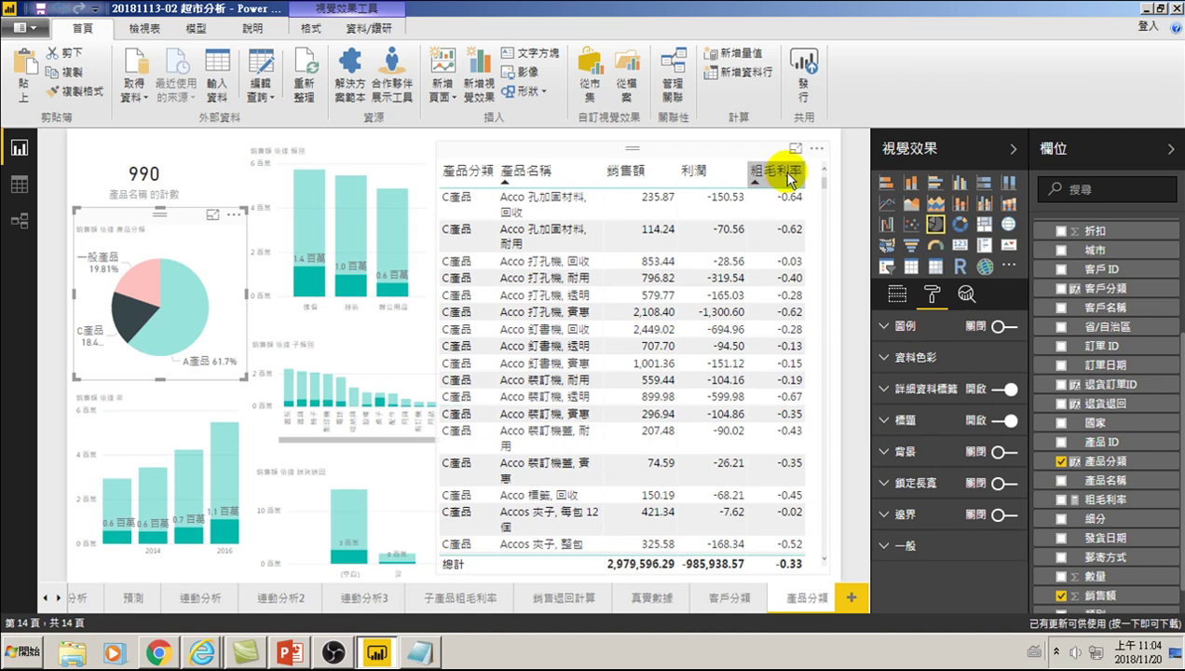
left_click(790, 175)
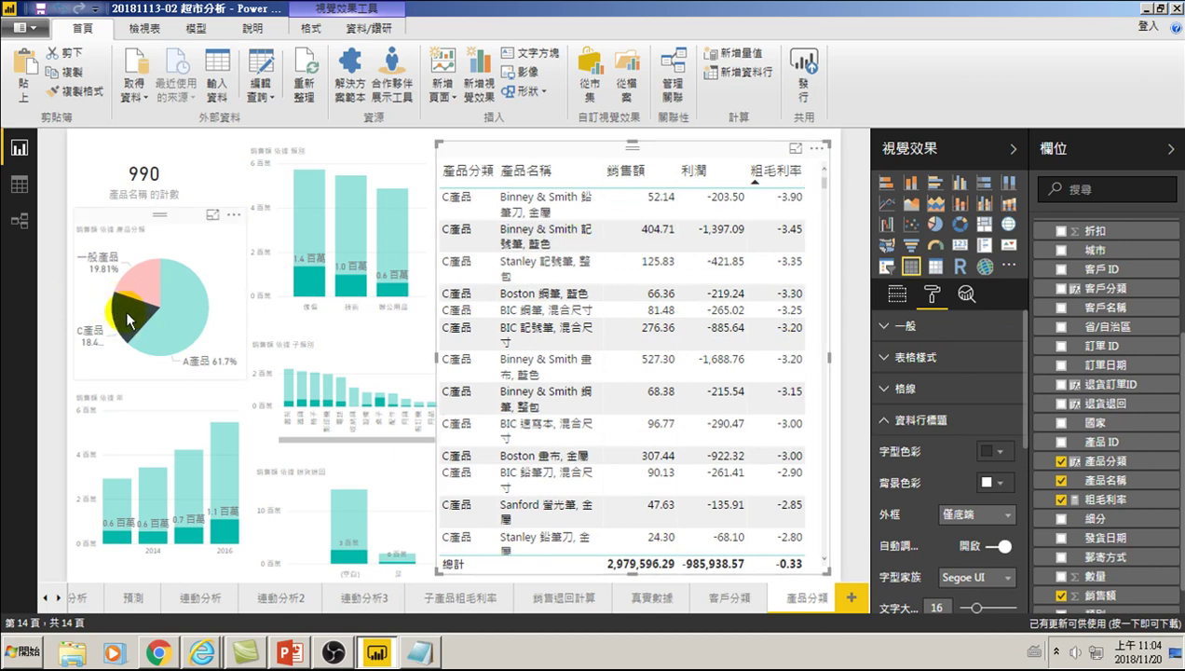
mouse_move(380, 403)
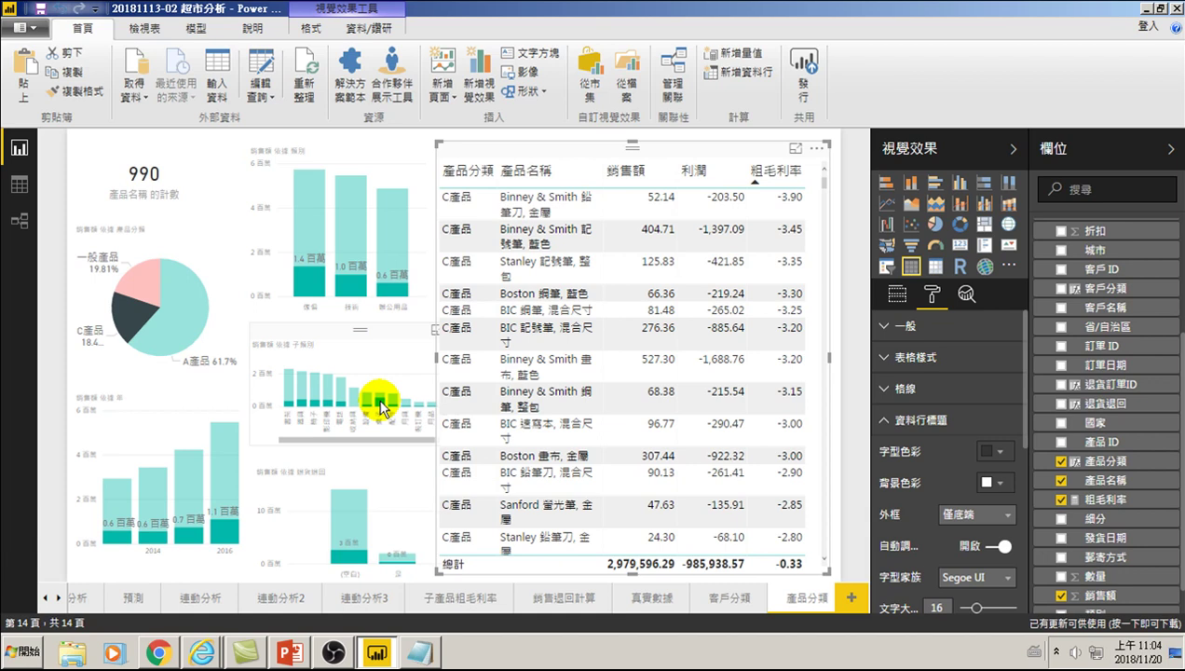
left_click(381, 402)
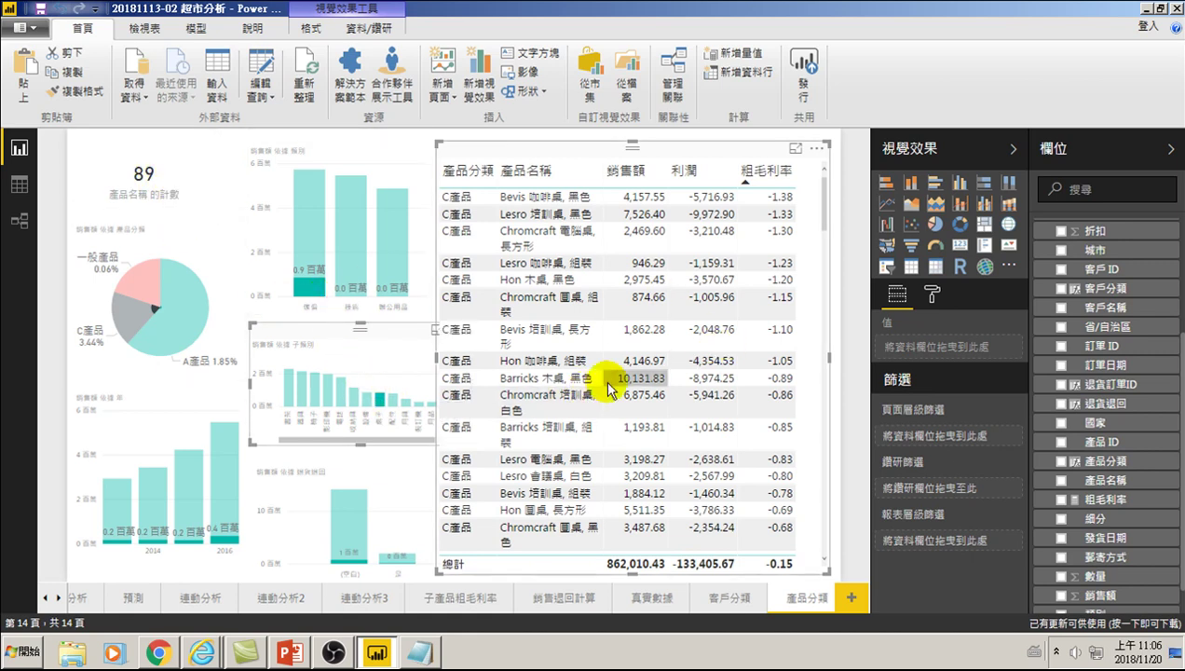
scroll(608, 387, "down", 2)
scroll(608, 386, "down", 2)
scroll(607, 386, "down", 2)
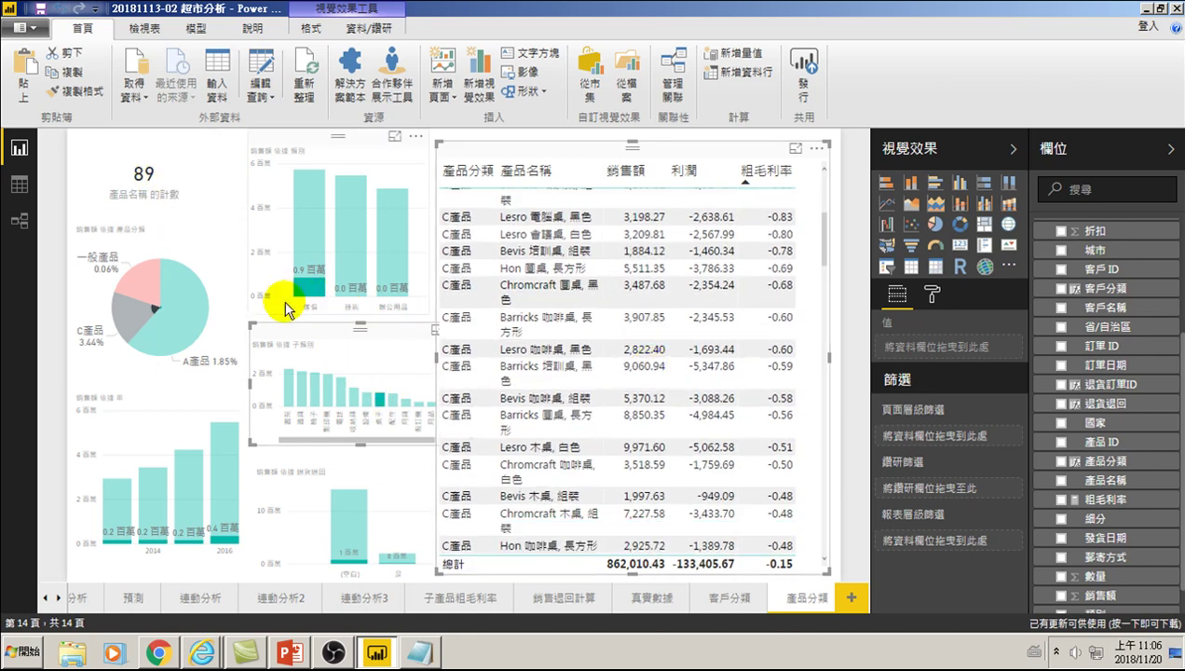
left_click(378, 401)
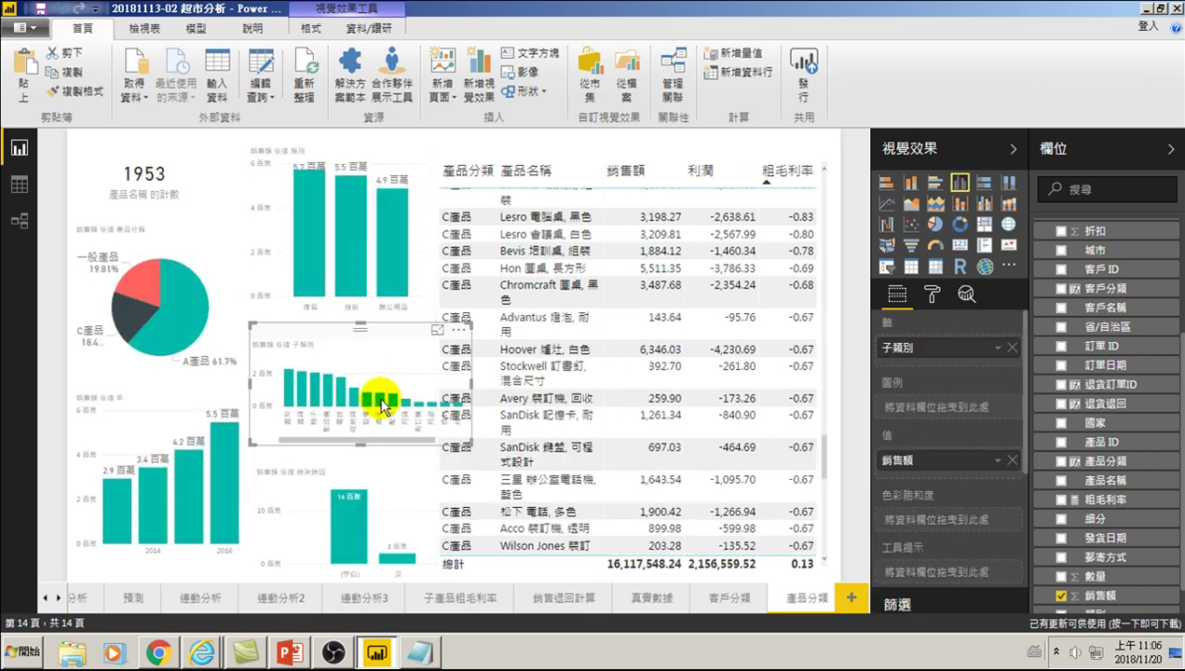
left_click(379, 403)
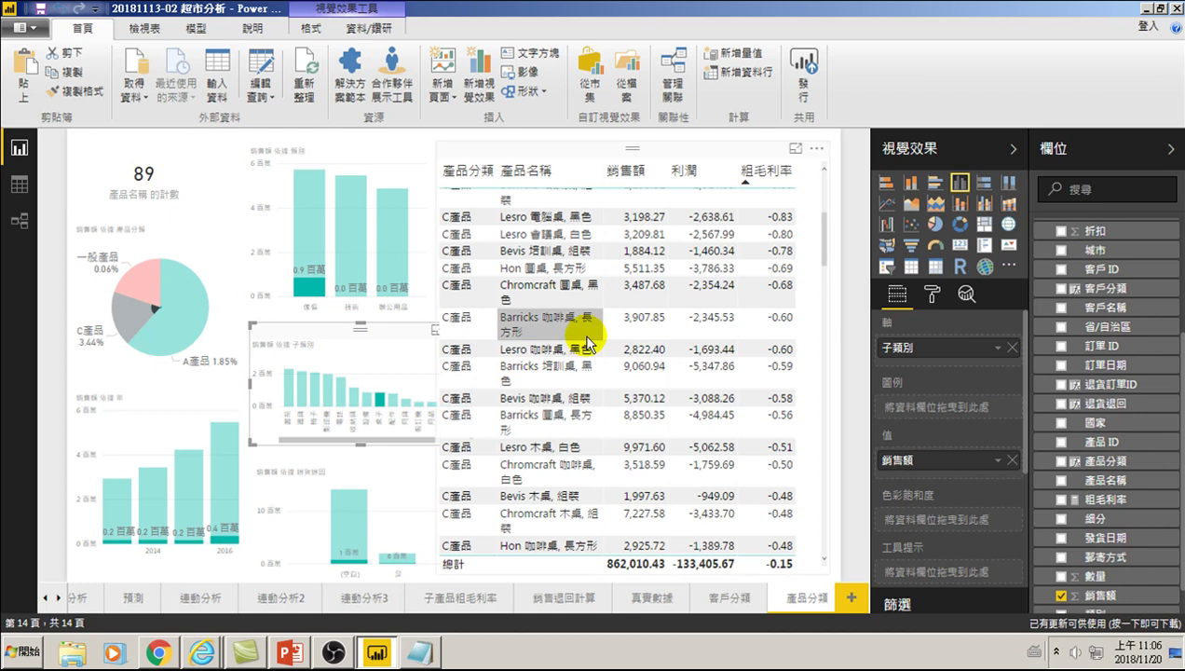
scroll(650, 357, "down", 2)
scroll(648, 484, "down", 2)
scroll(671, 373, "down", 2)
scroll(689, 382, "down", 2)
scroll(699, 354, "down", 2)
scroll(701, 322, "down", 2)
scroll(713, 340, "down", 2)
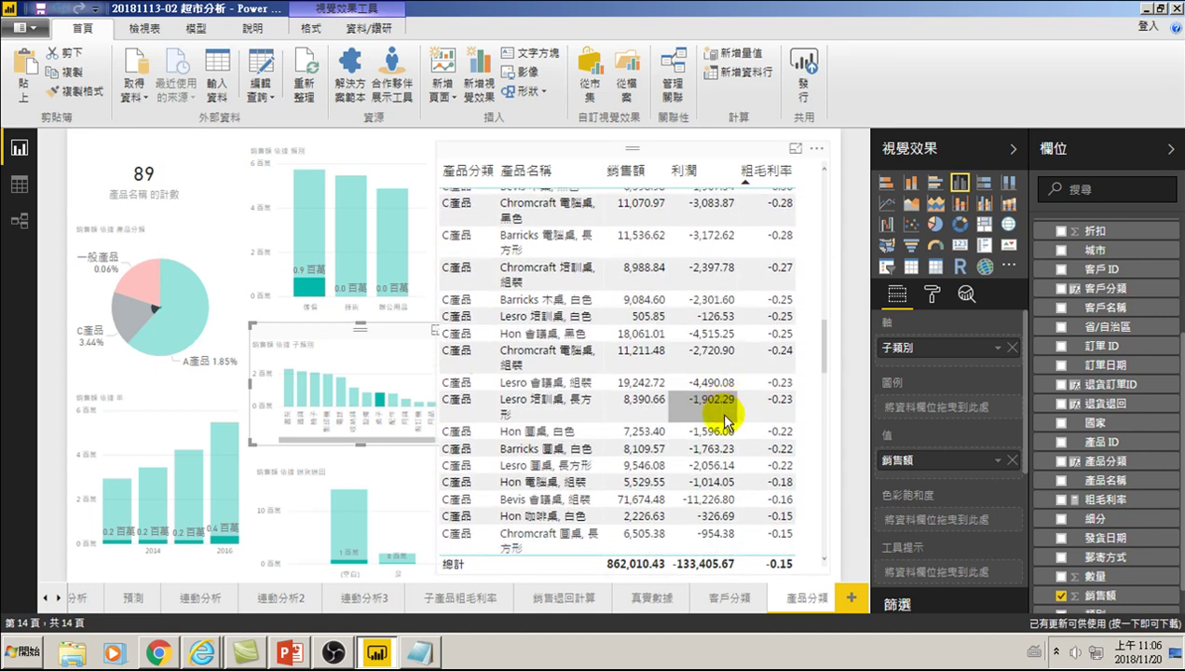
scroll(660, 447, "down", 2)
scroll(660, 447, "down", 2)
scroll(660, 447, "down", 2)
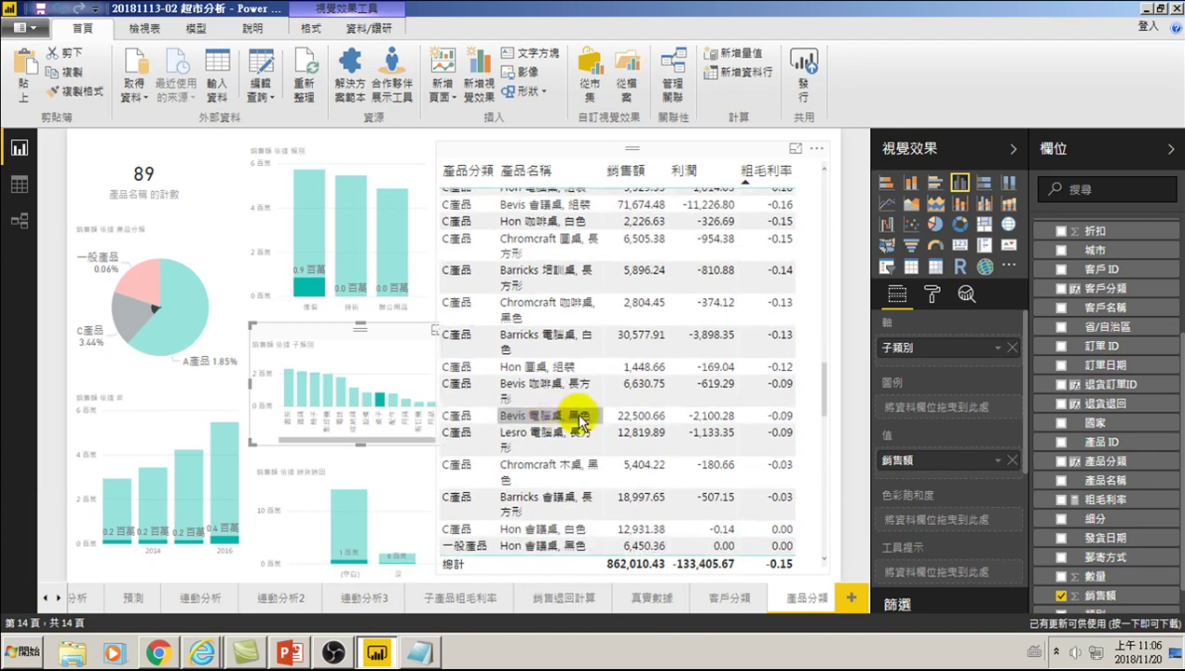
scroll(664, 445, "down", 2)
scroll(664, 444, "down", 2)
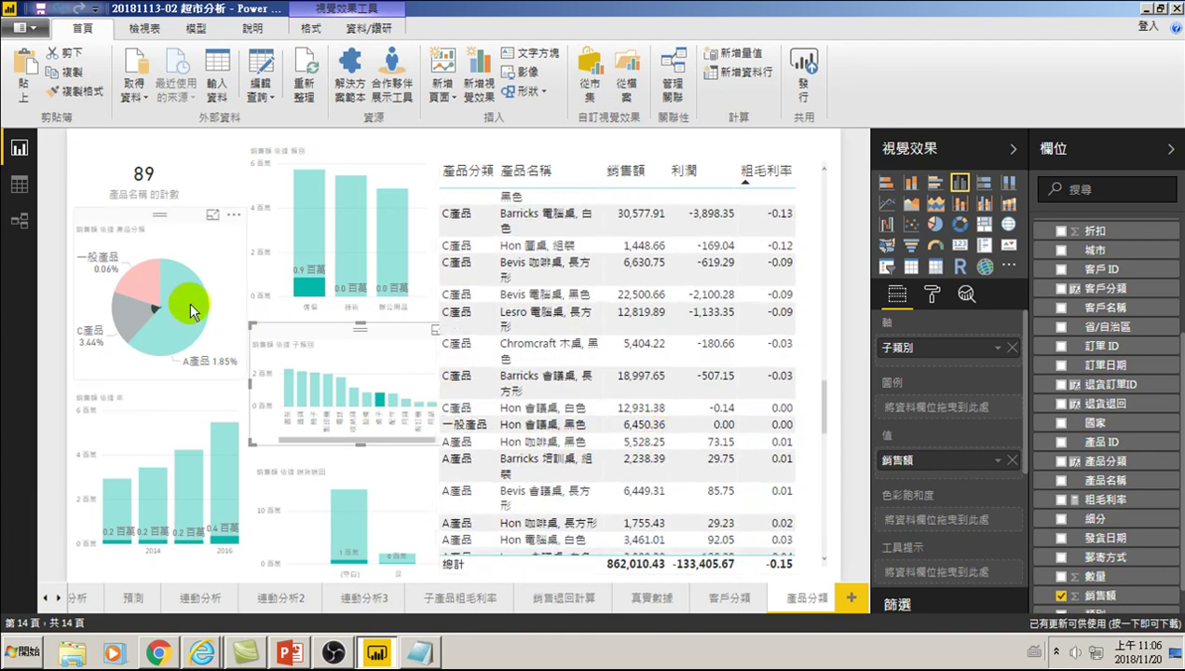
left_click(198, 263)
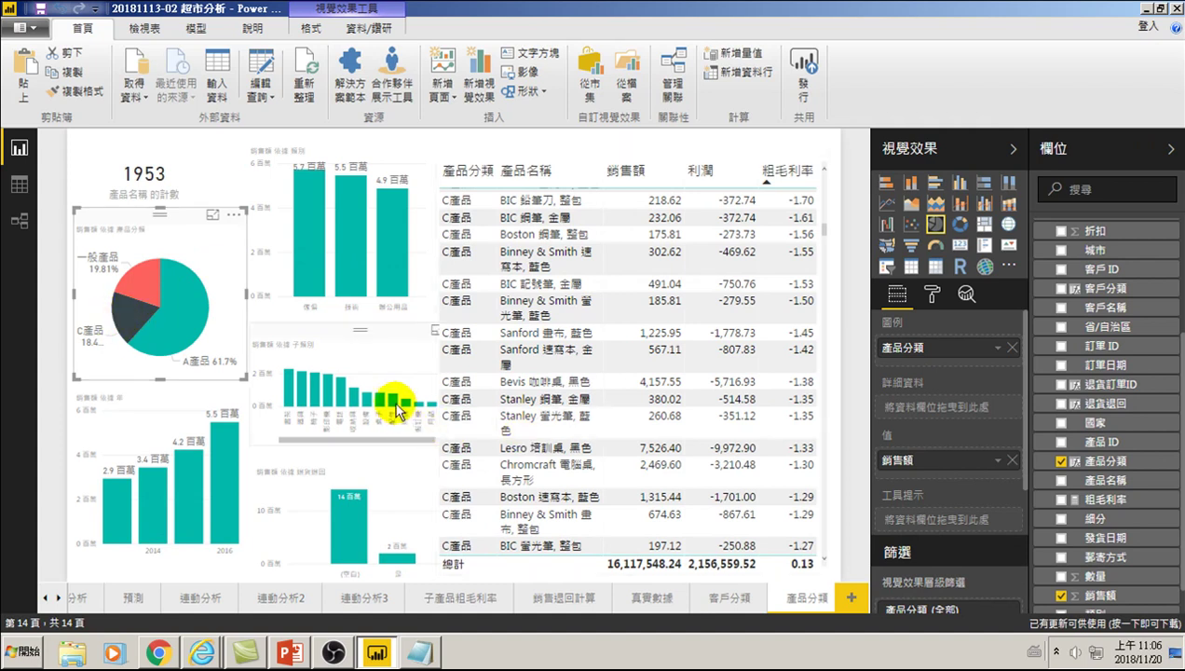
left_click(381, 402)
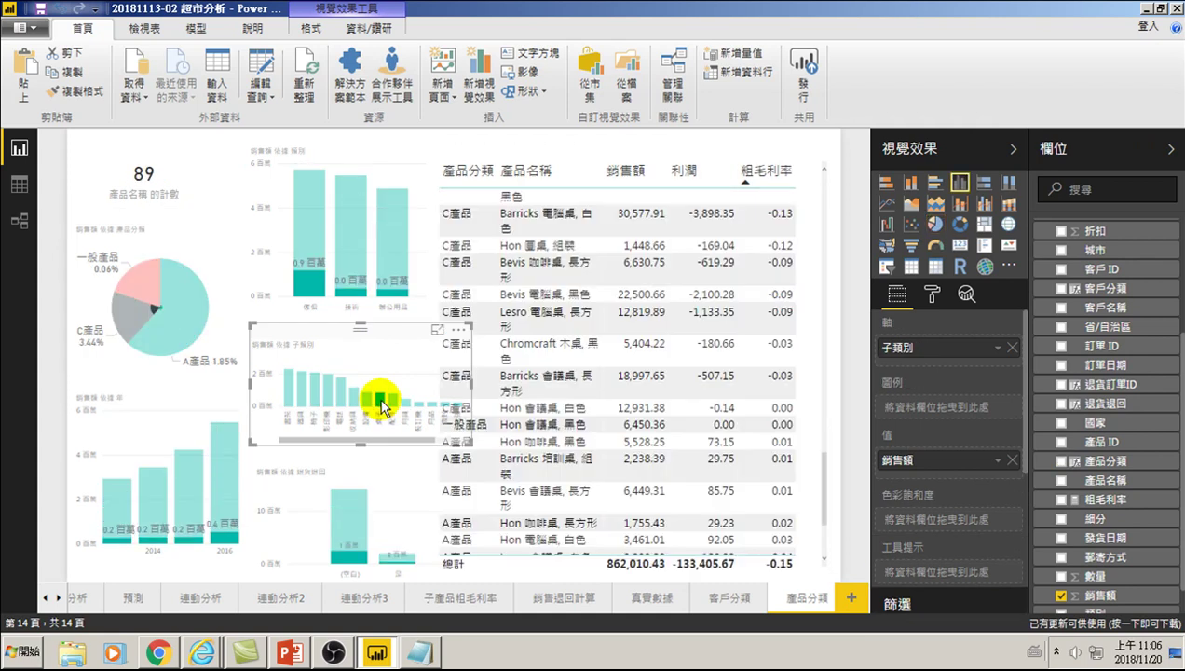
scroll(745, 373, "down", 3)
scroll(756, 401, "down", 3)
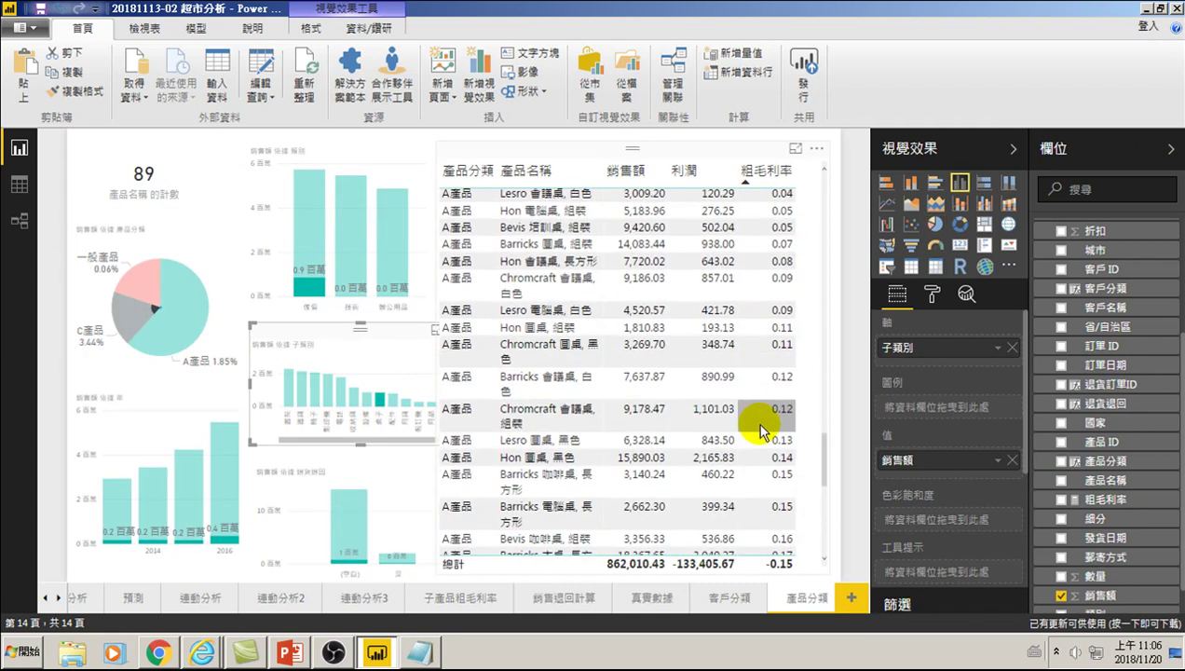
scroll(762, 371, "up", 2)
scroll(782, 326, "up", 1)
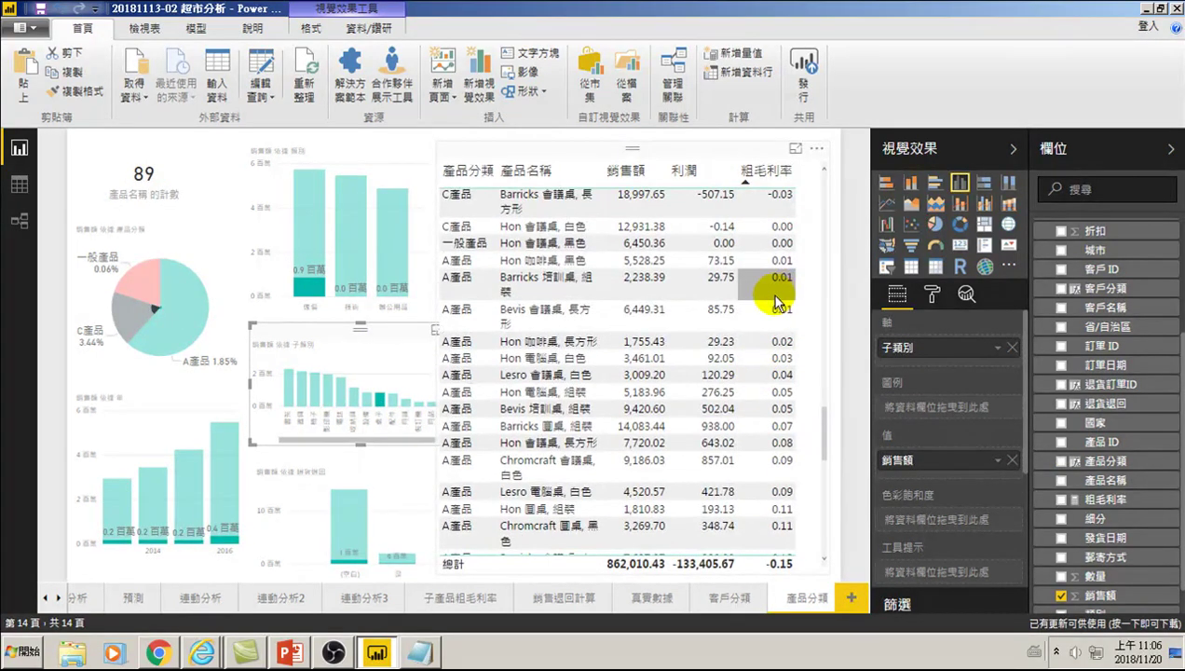
scroll(798, 296, "up", 2)
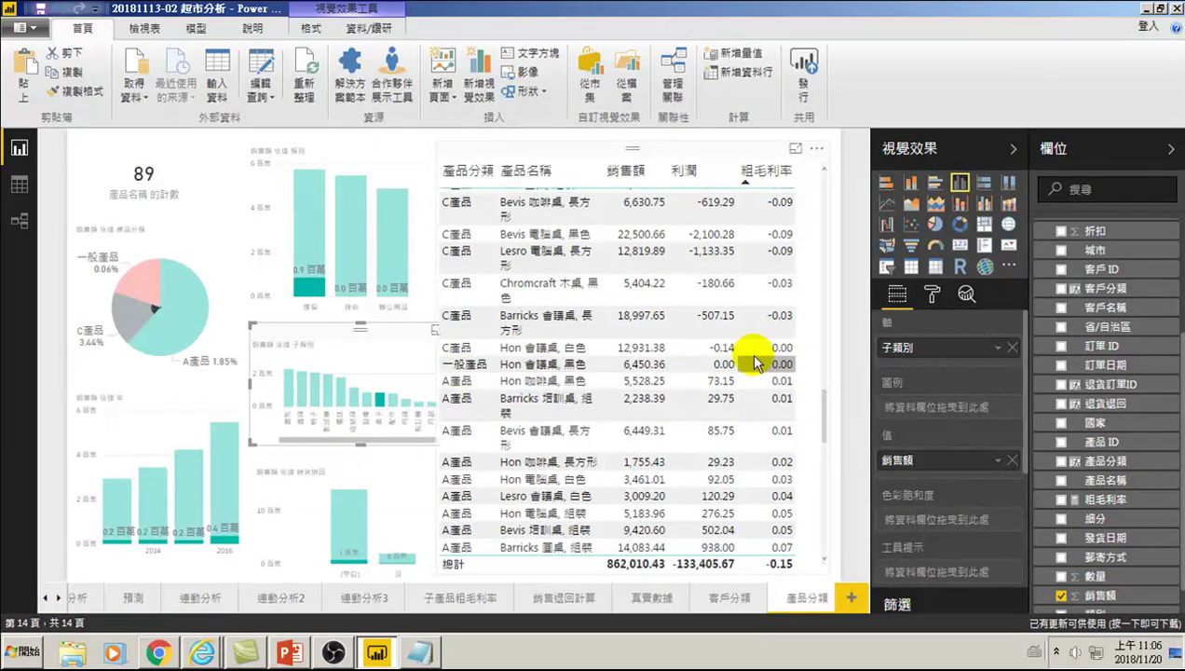
scroll(617, 438, "down", 2)
scroll(617, 449, "down", 2)
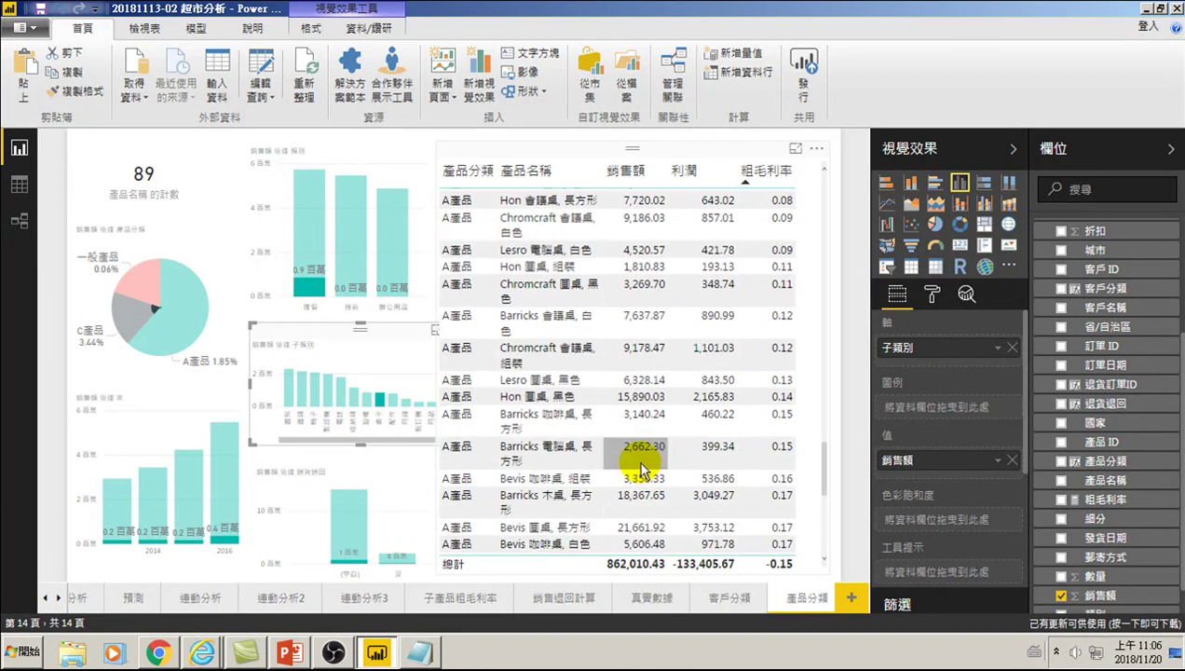
scroll(635, 449, "down", 2)
scroll(641, 473, "down", 3)
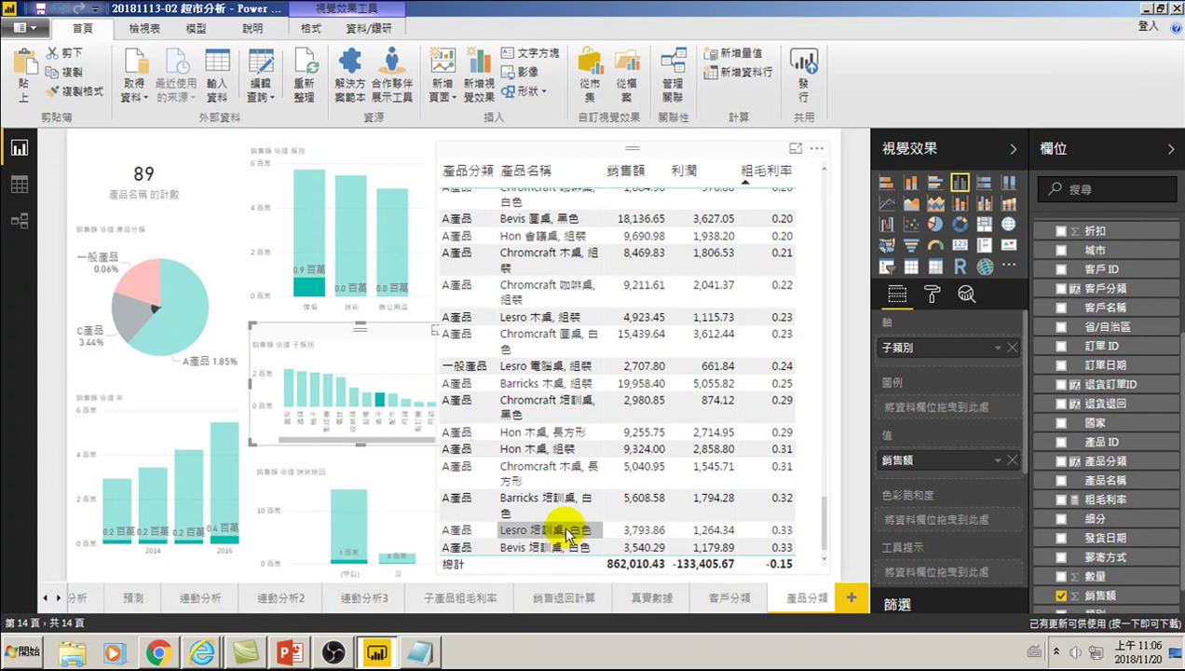
scroll(517, 522, "up", 1)
scroll(504, 498, "up", 1)
scroll(485, 492, "up", 2)
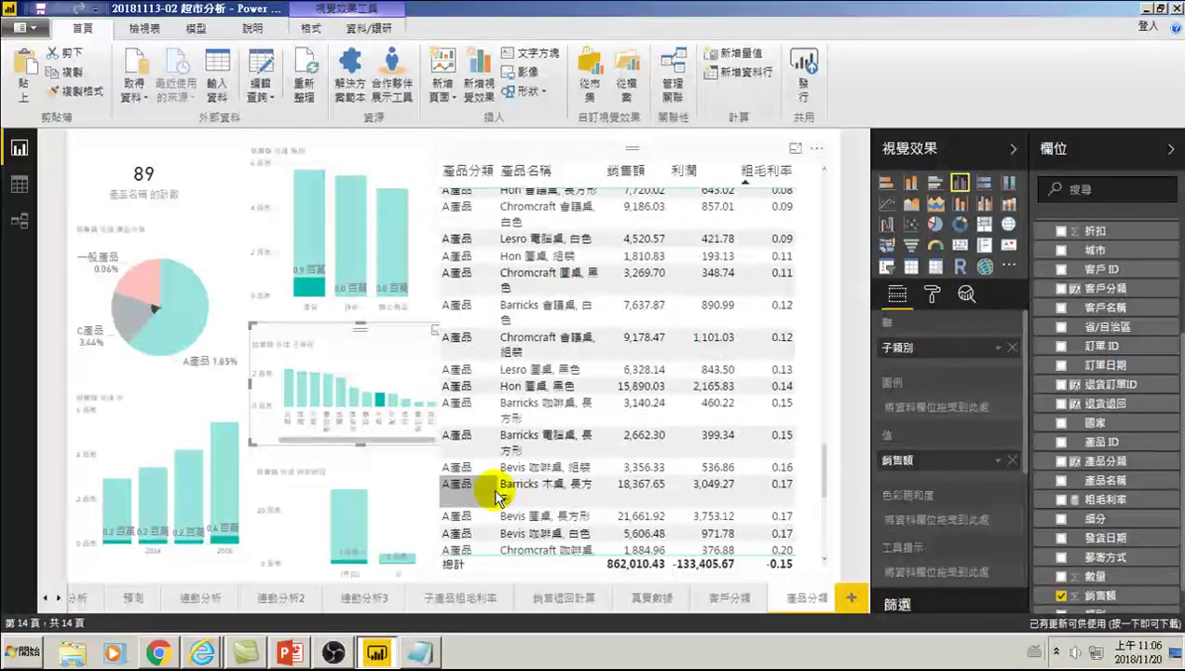
scroll(517, 420, "up", 2)
scroll(526, 421, "up", 2)
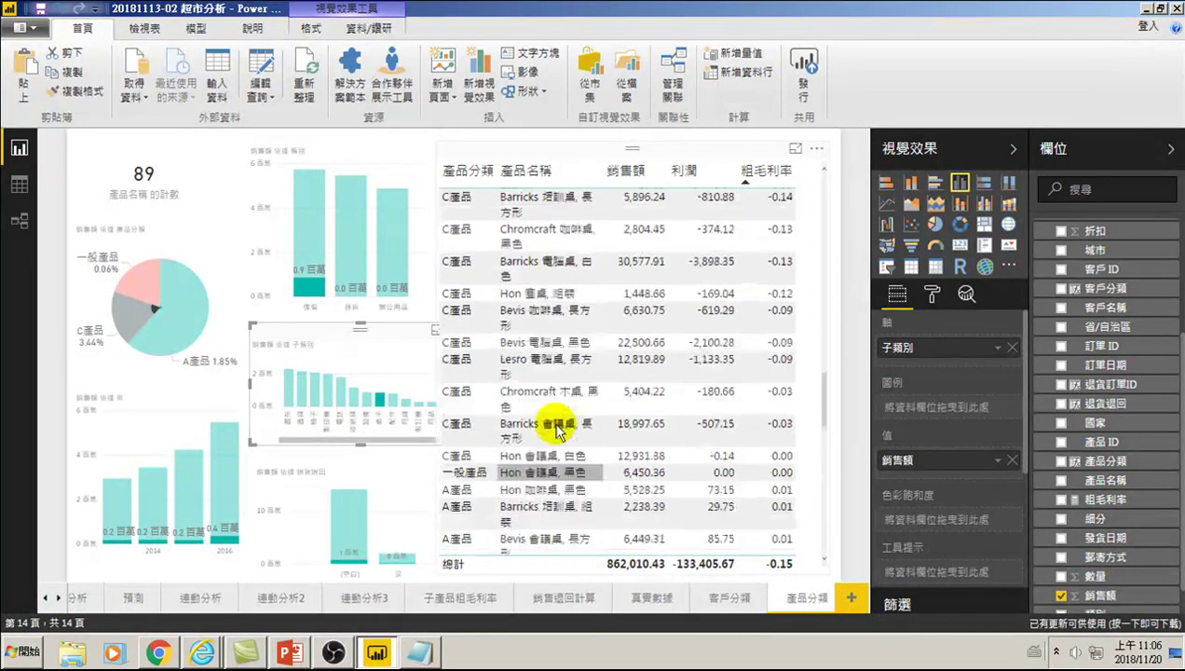
scroll(556, 423, "up", 1)
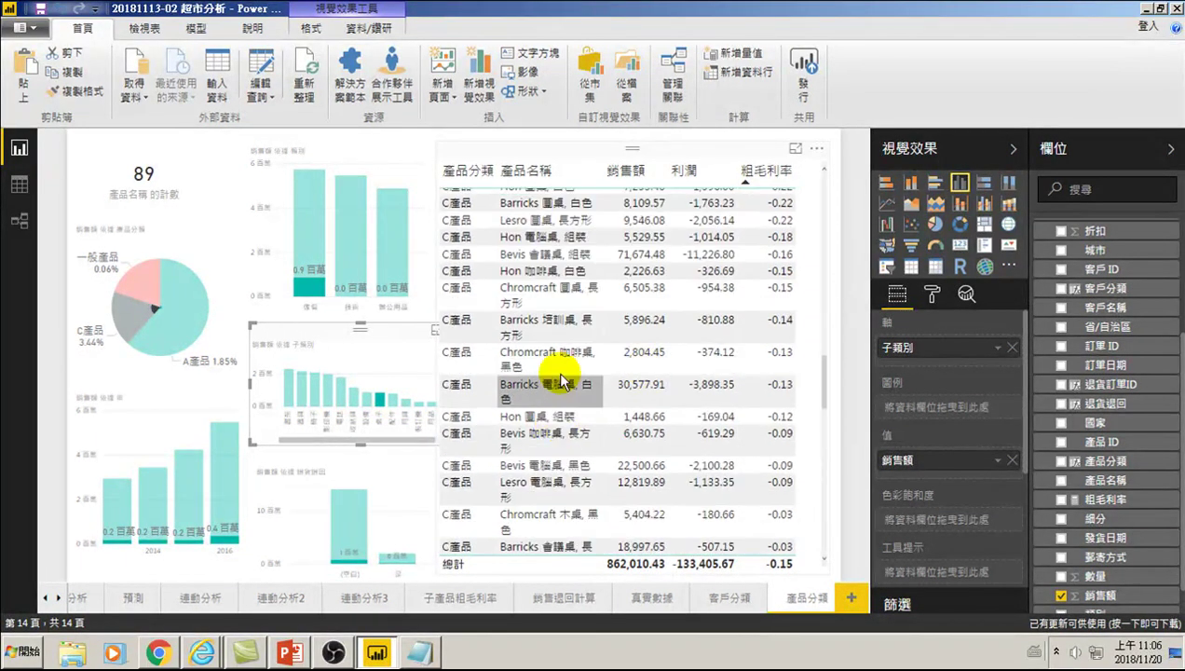
scroll(826, 380, "down", 1)
scroll(828, 378, "up", 1)
left_click(827, 379)
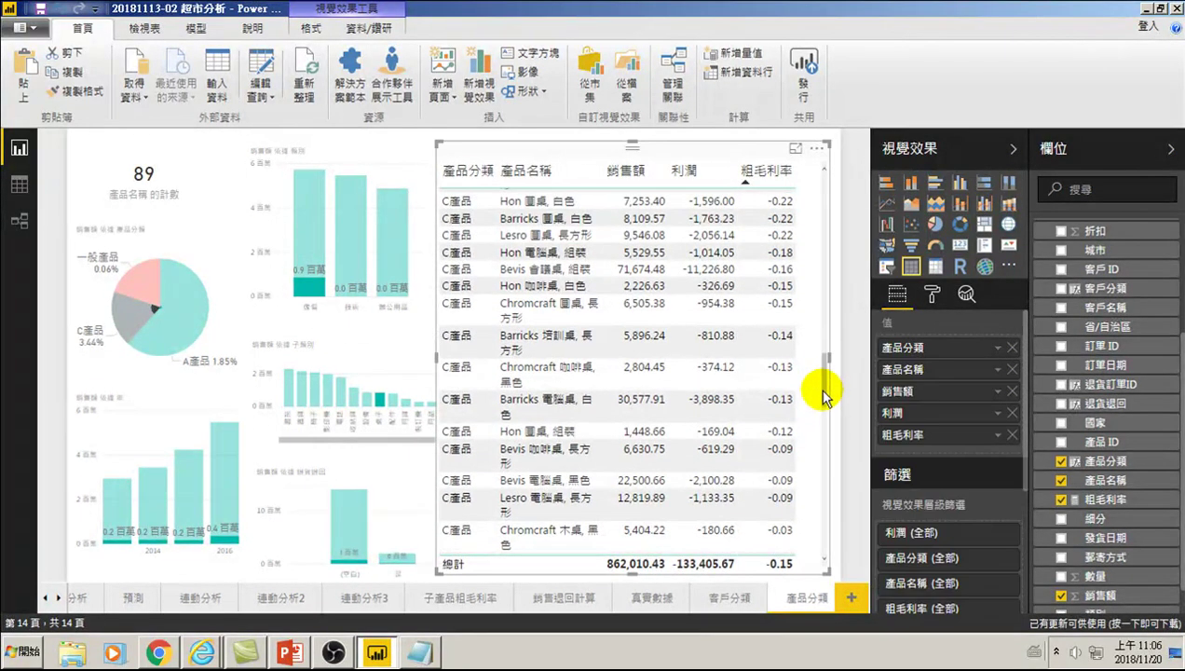
scroll(776, 478, "down", 3)
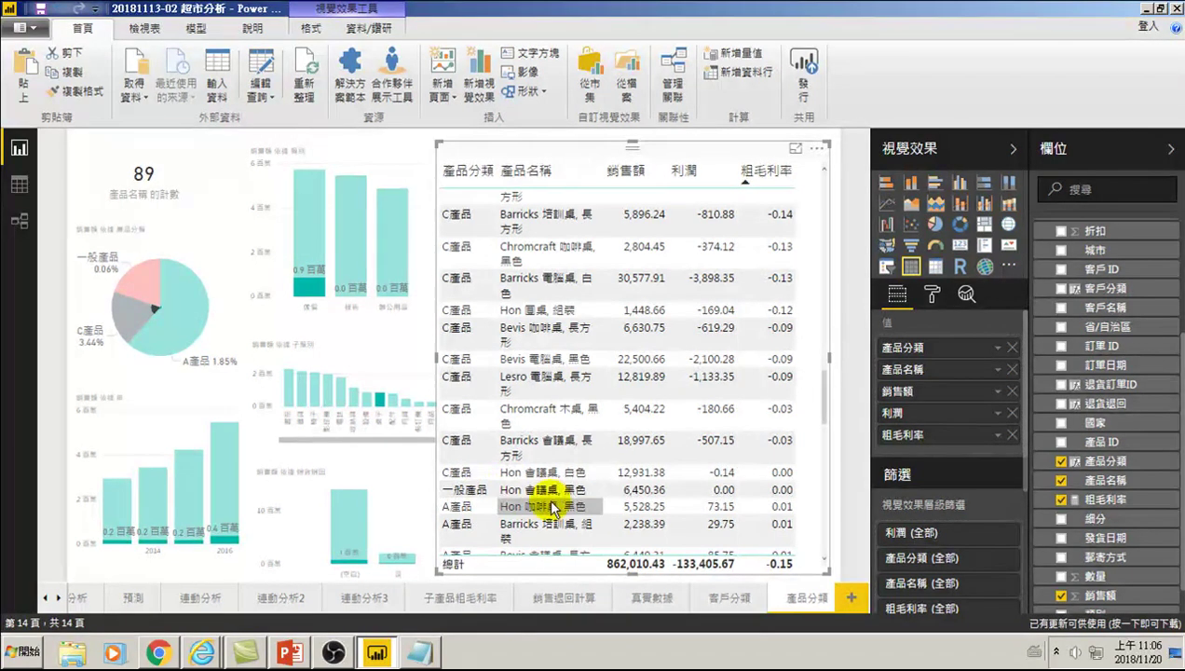
scroll(481, 485, "down", 2)
scroll(481, 486, "down", 1)
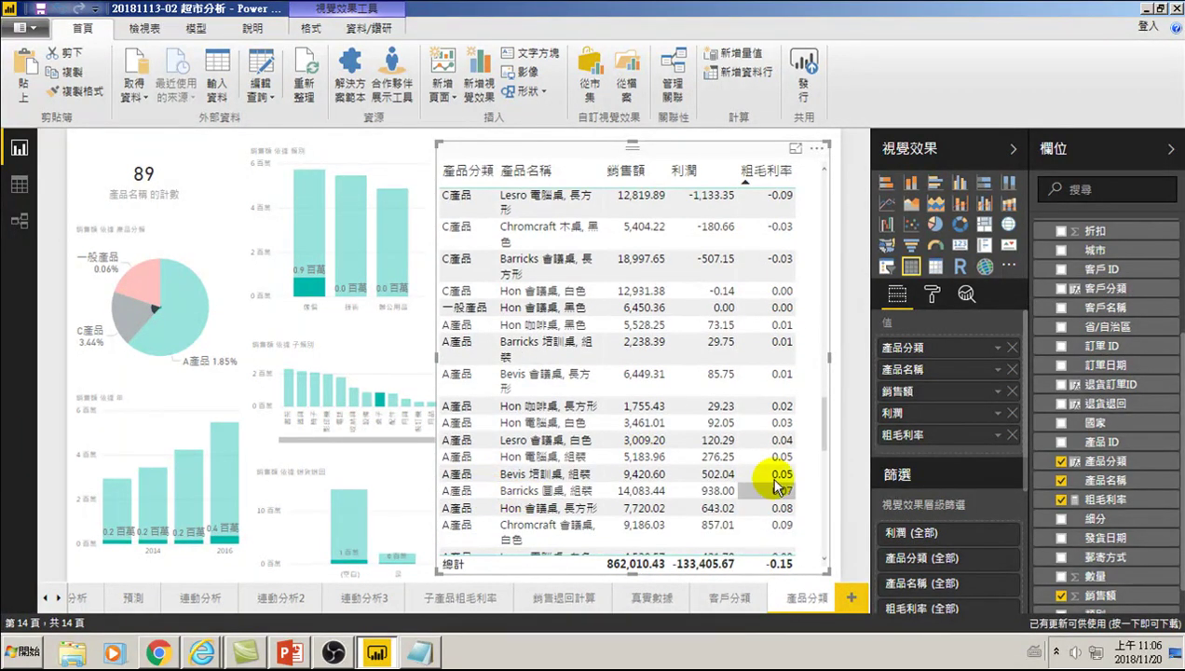